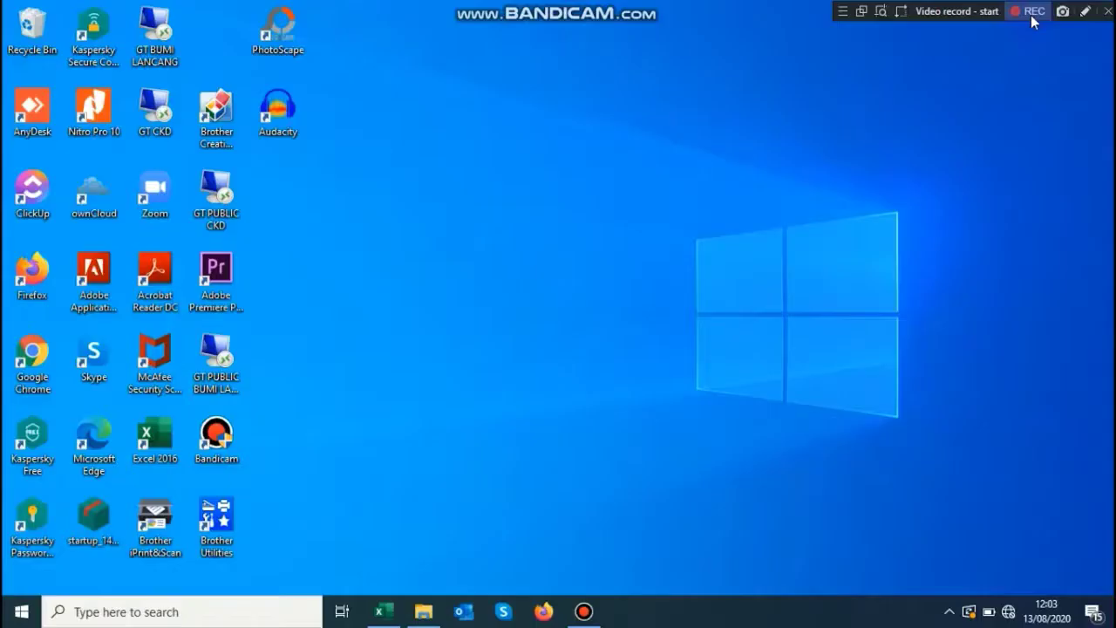
- Start the recording, dismiss the Bandicam audio error and close the Chrome window
{"action": "left_click", "coordinate": [1031, 14]}
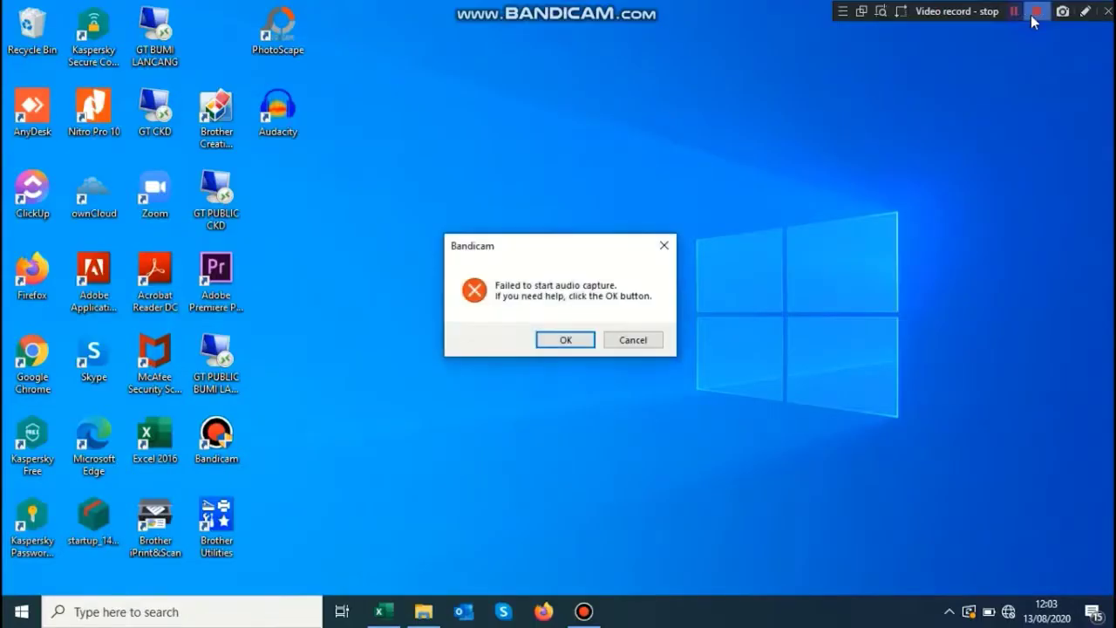
{"action": "left_click", "coordinate": [569, 338]}
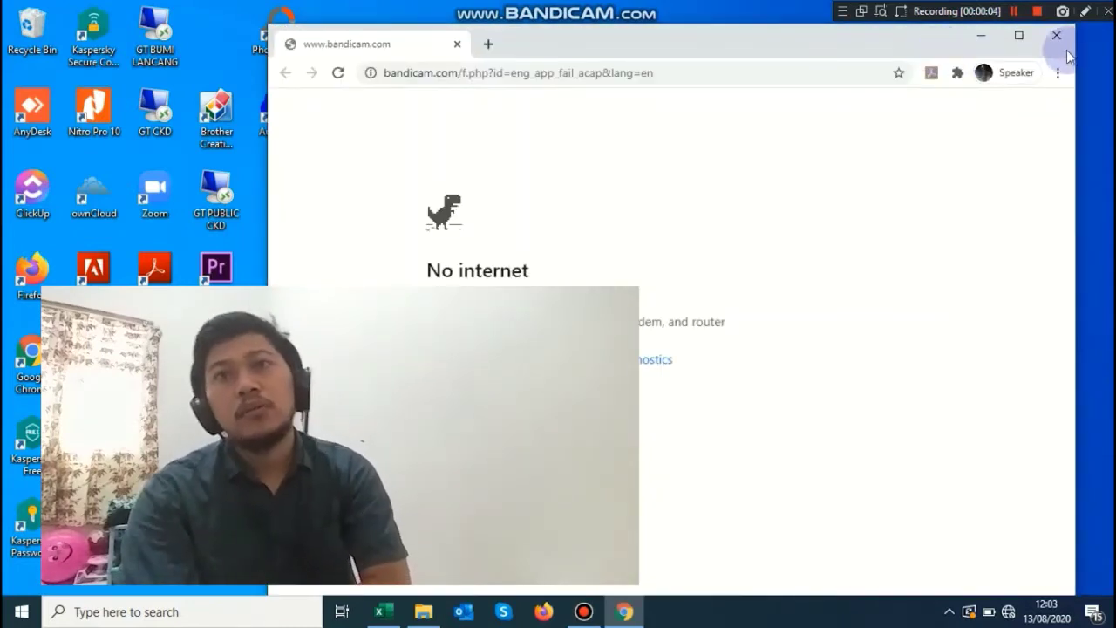
{"action": "left_click", "coordinate": [1065, 38]}
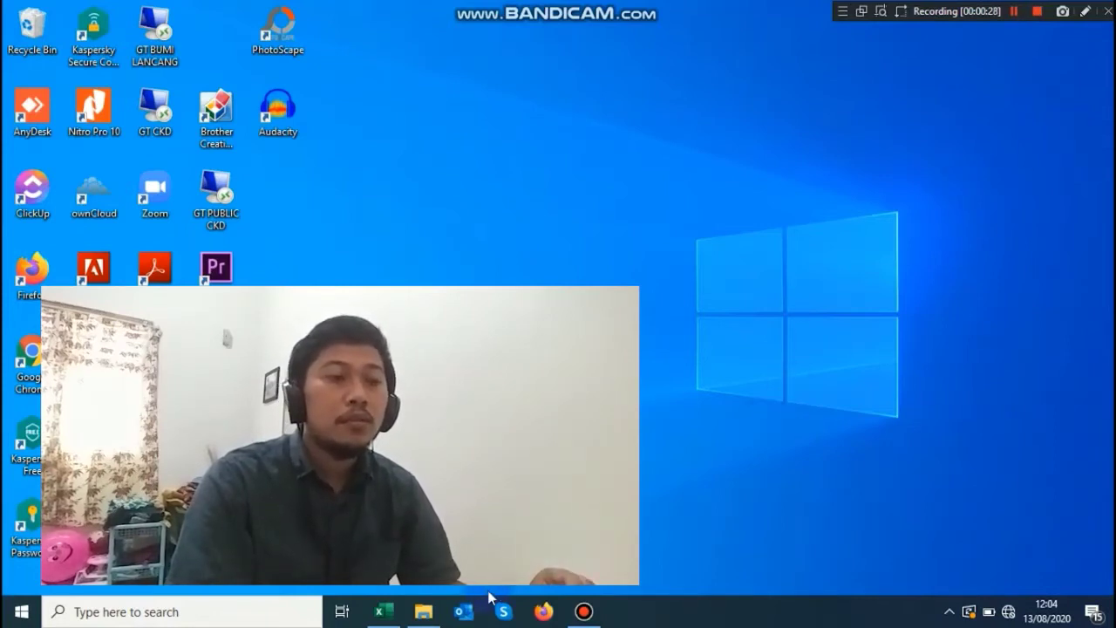
- Open the season 6 workbook from the taskbar and widen column A slightly
{"action": "mouse_move", "coordinate": [392, 602]}
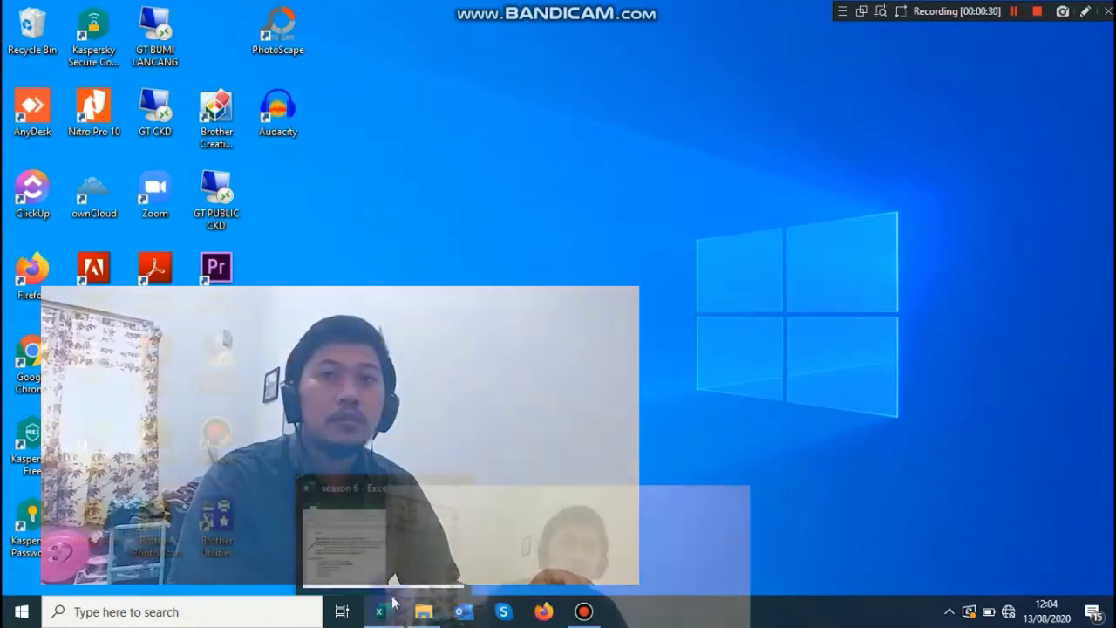
{"action": "left_click", "coordinate": [383, 569]}
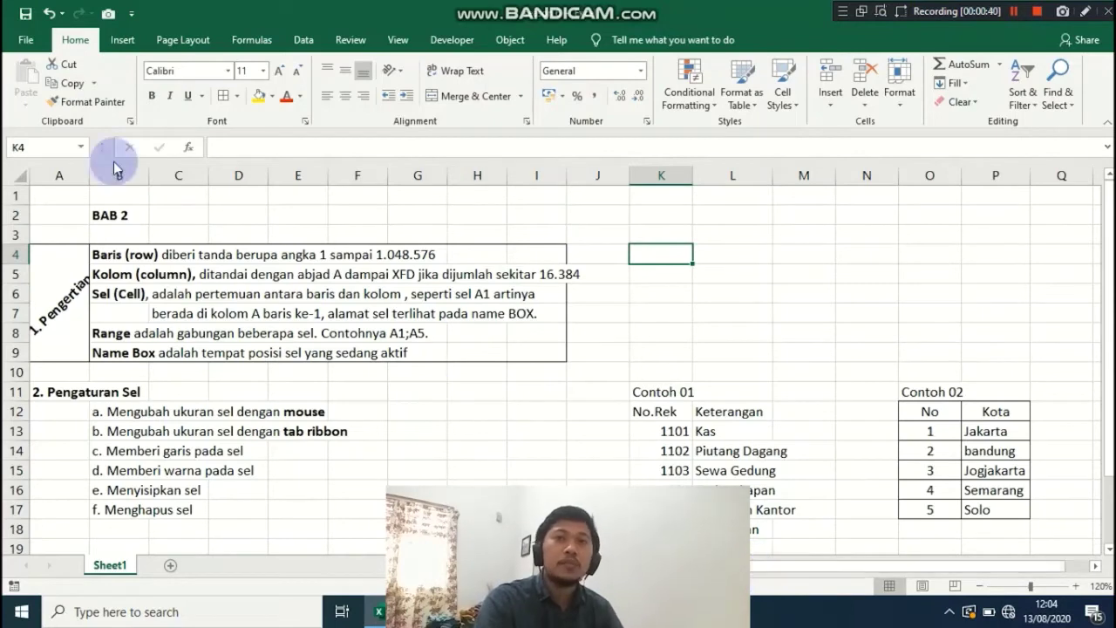
{"action": "left_click_drag", "start_coordinate": [89, 175], "coordinate": [102, 176]}
- Review the Pengertian notes block, zooming out to 110% and back to 120%
{"action": "left_click", "coordinate": [68, 289]}
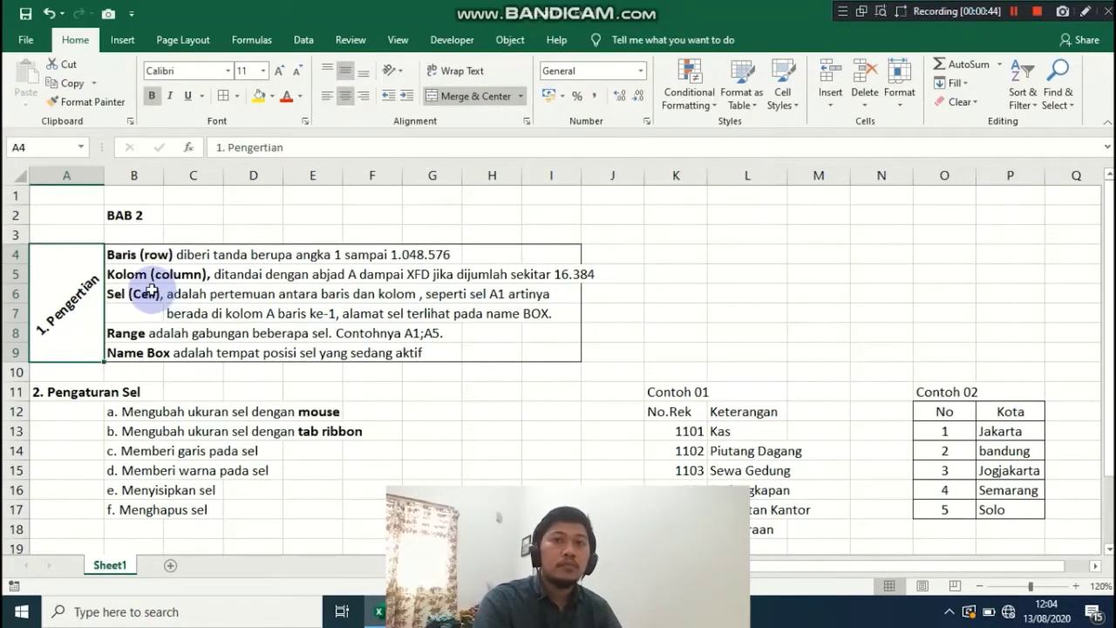
{"action": "left_click", "coordinate": [106, 406]}
{"action": "mouse_move", "coordinate": [75, 257]}
{"action": "left_mouse_down"}
{"action": "mouse_move", "coordinate": [596, 355]}
{"action": "mouse_move", "coordinate": [574, 352]}
{"action": "left_mouse_up"}
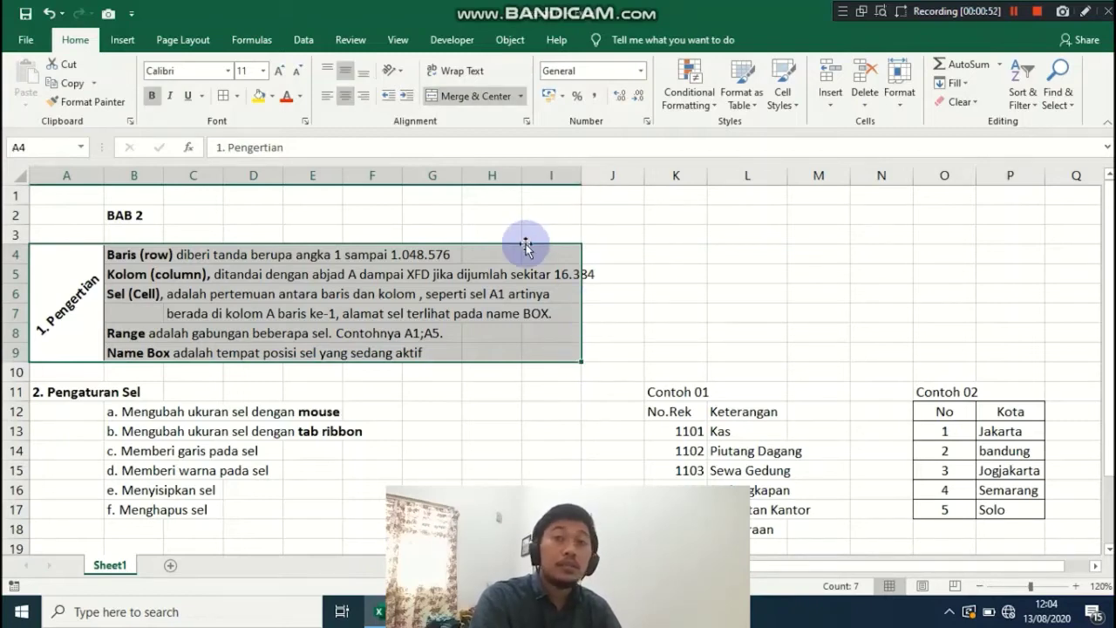
{"action": "left_click", "coordinate": [498, 272]}
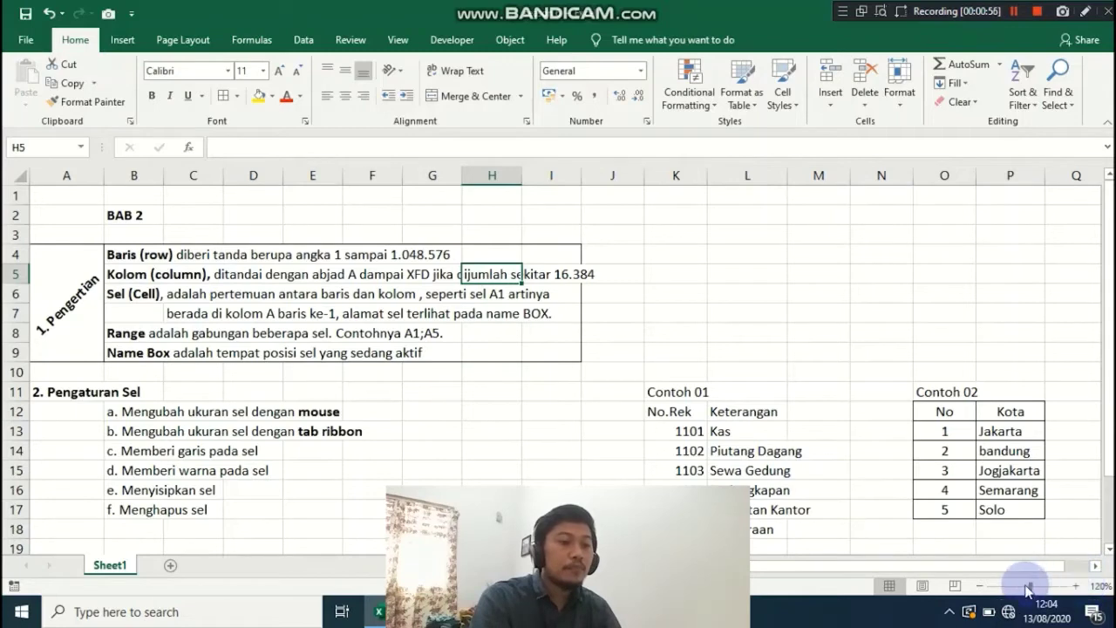
{"action": "left_click", "coordinate": [980, 587]}
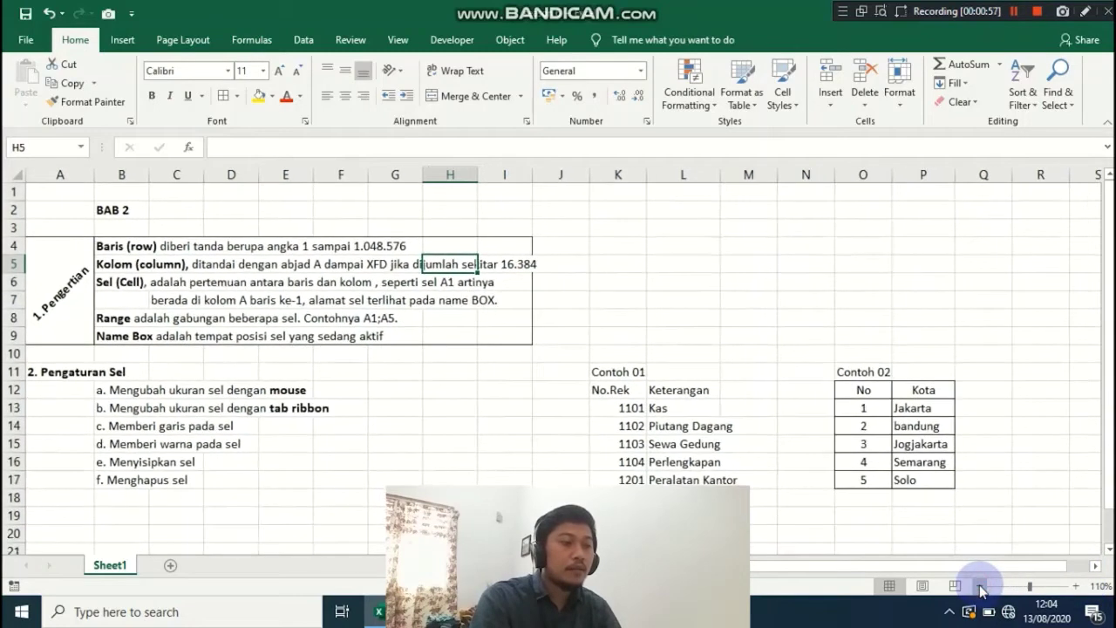
{"action": "left_click", "coordinate": [1078, 586]}
- Select column A and cell B9, and zoom the sheet in to 130%
{"action": "left_click", "coordinate": [83, 229]}
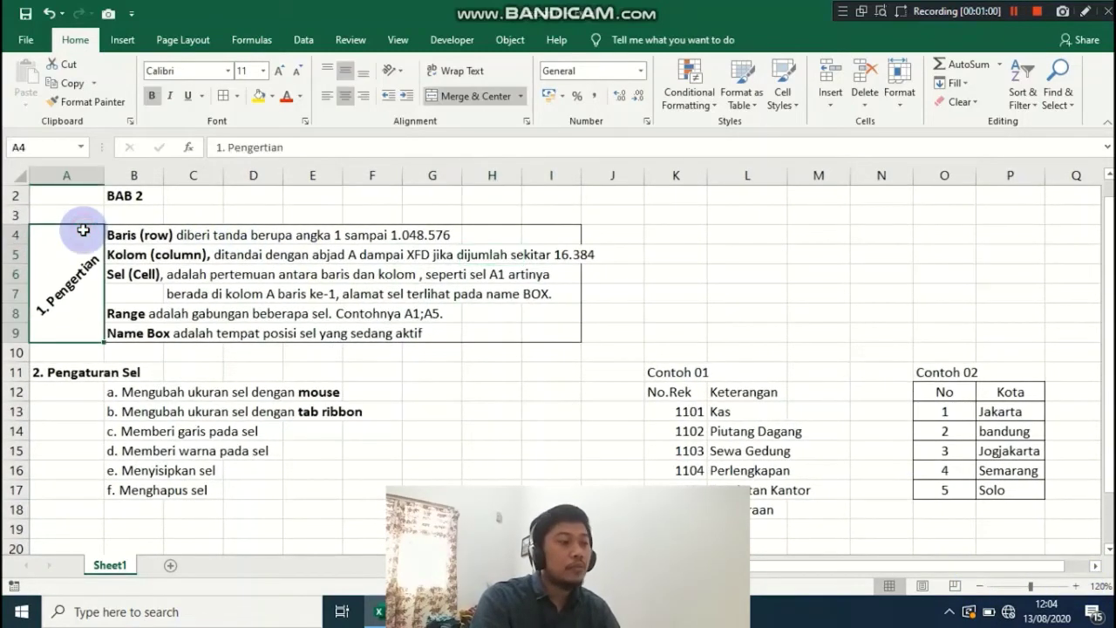
{"action": "scroll", "coordinate": [84, 228], "scroll_direction": "up", "scroll_amount": 1}
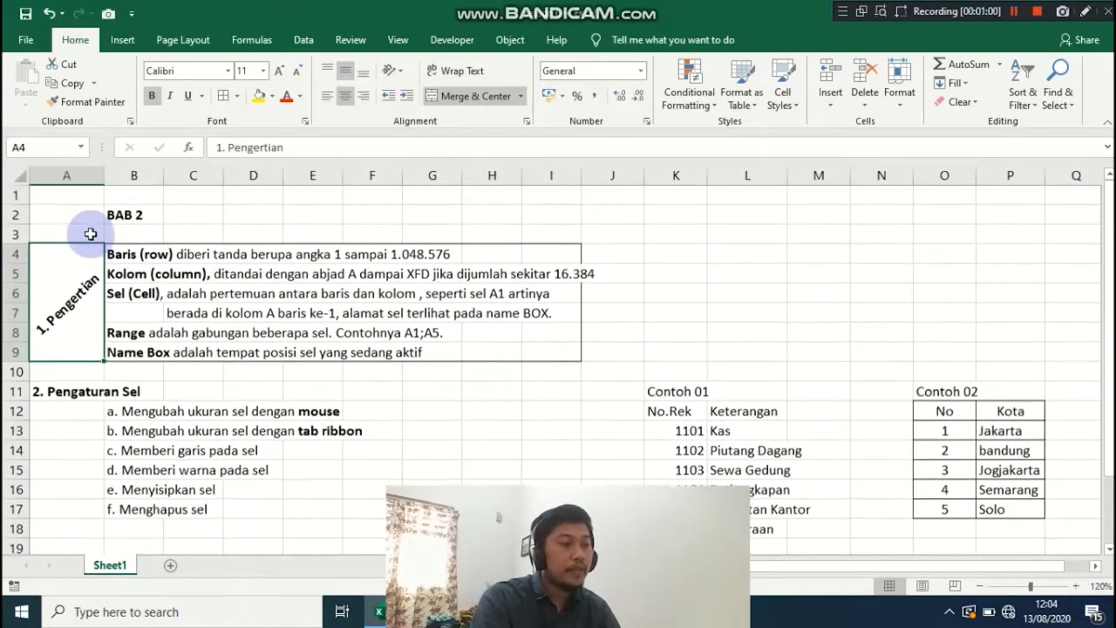
{"action": "left_click", "coordinate": [81, 176]}
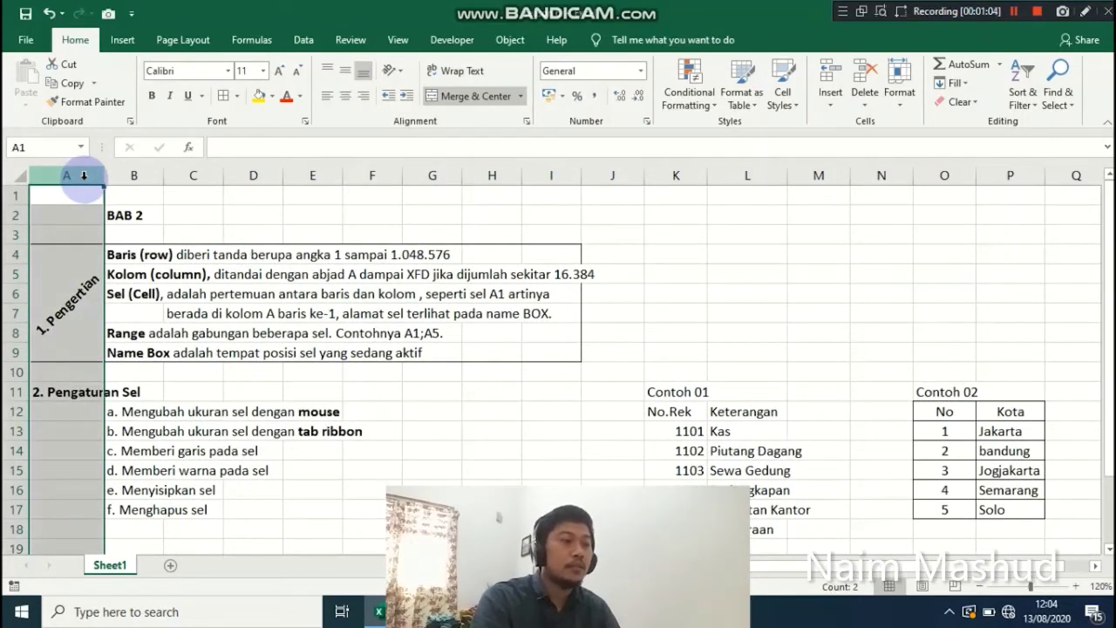
{"action": "left_click", "coordinate": [137, 361]}
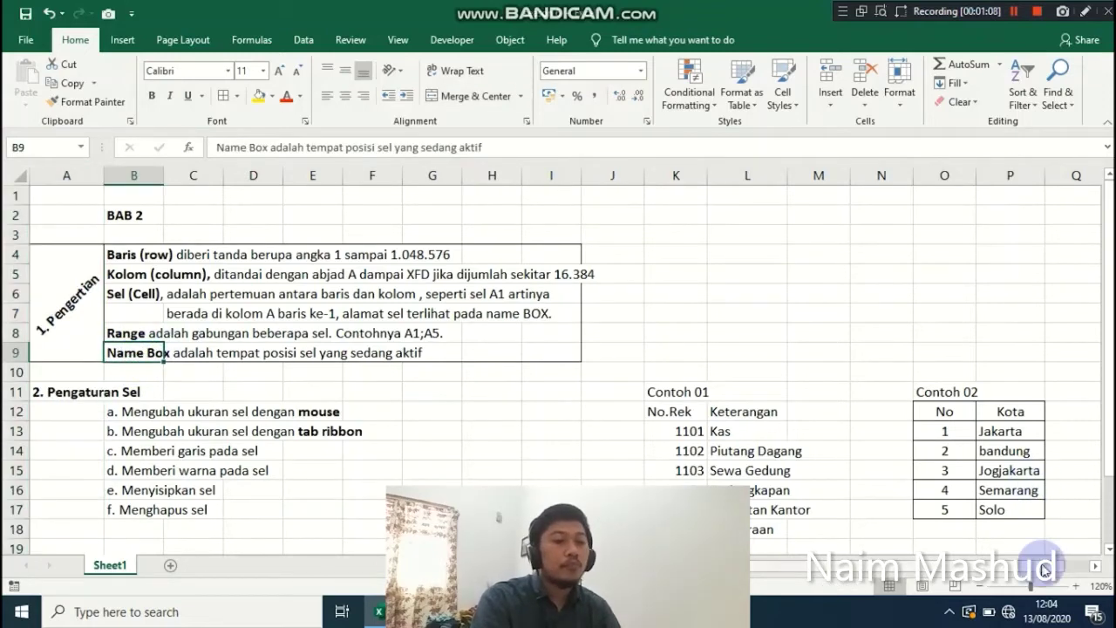
{"action": "left_click", "coordinate": [1075, 581]}
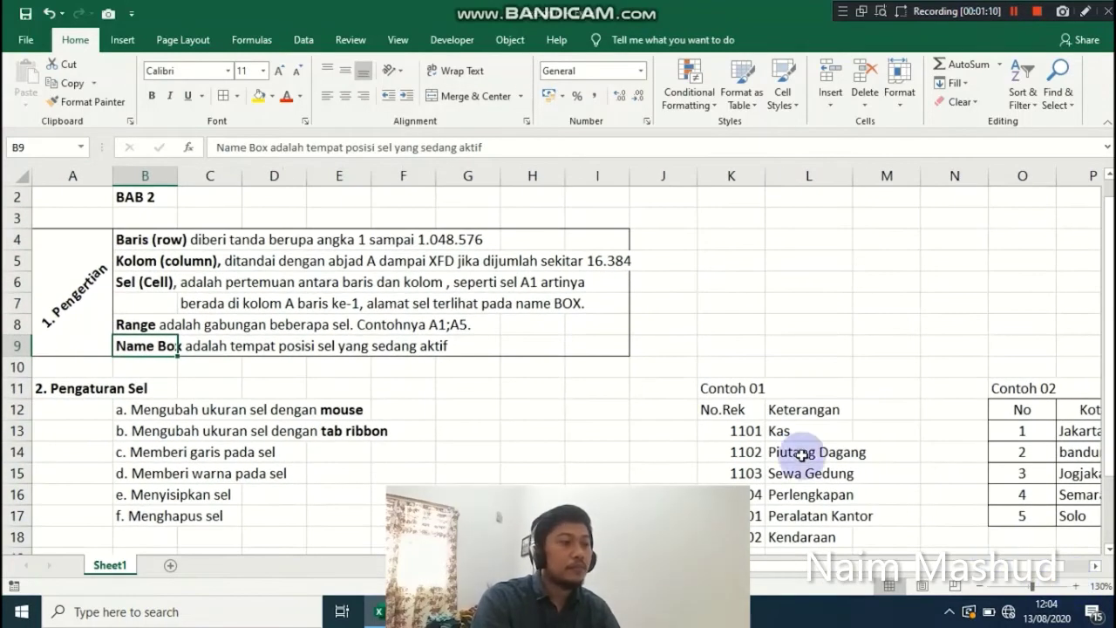
{"action": "left_click", "coordinate": [75, 174]}
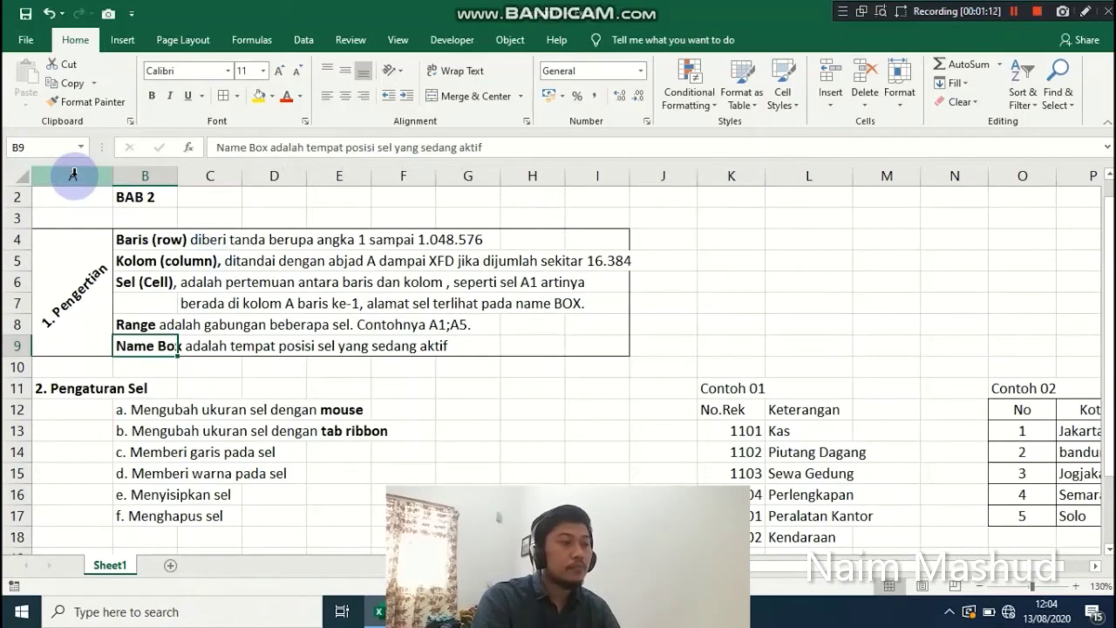
{"action": "left_click_drag", "start_coordinate": [18, 430], "coordinate": [17, 494]}
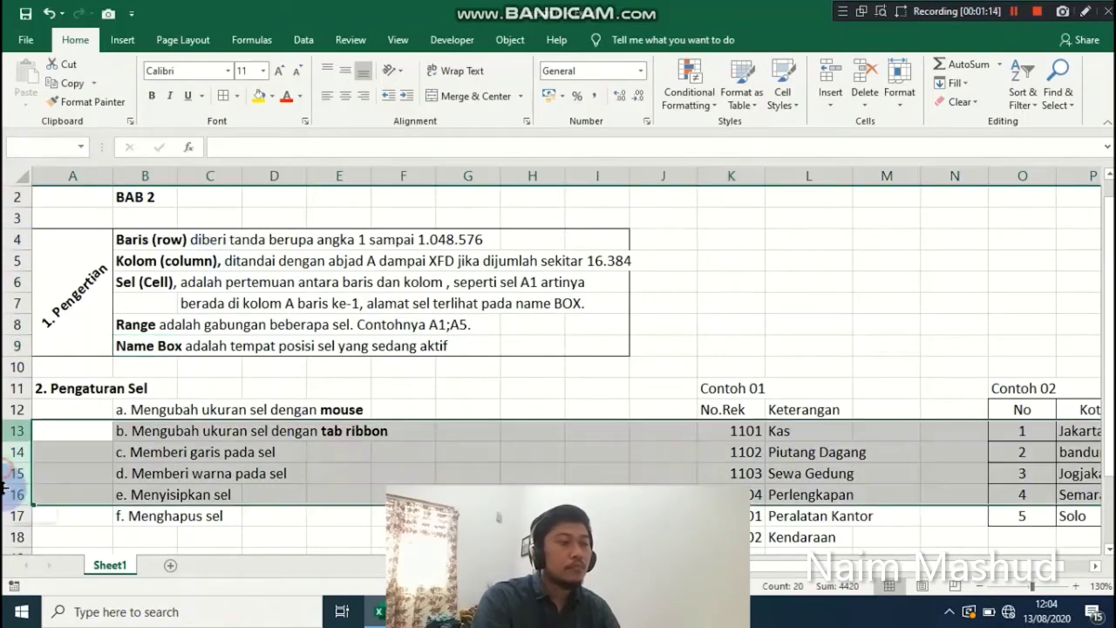
{"action": "left_click", "coordinate": [338, 304]}
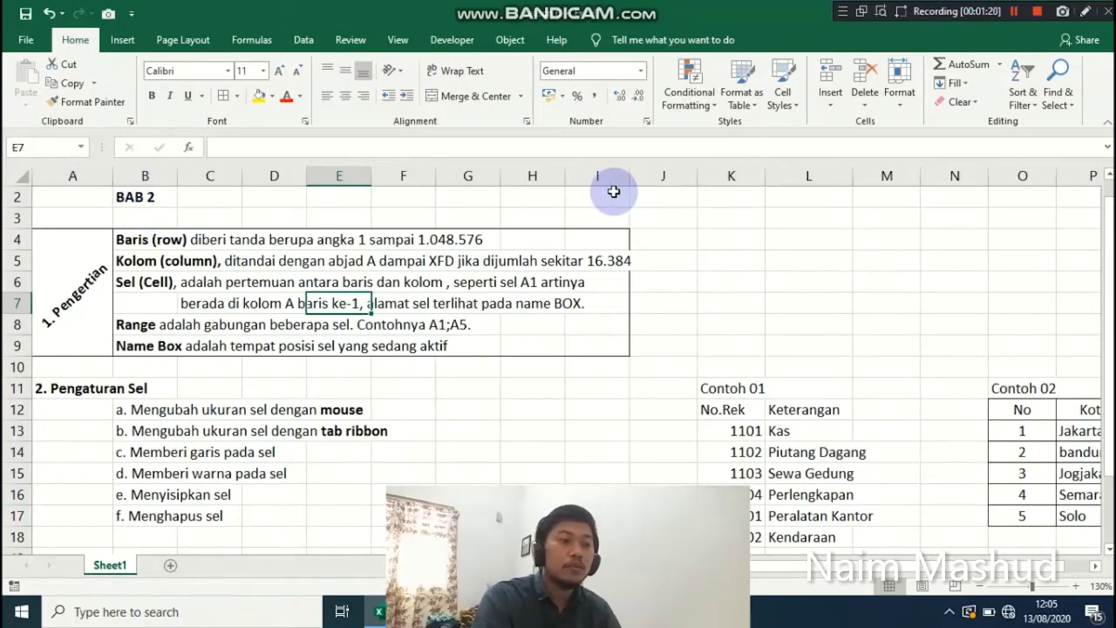
{"action": "left_click", "coordinate": [77, 195]}
{"action": "scroll", "coordinate": [112, 175], "scroll_direction": "up", "scroll_amount": 1}
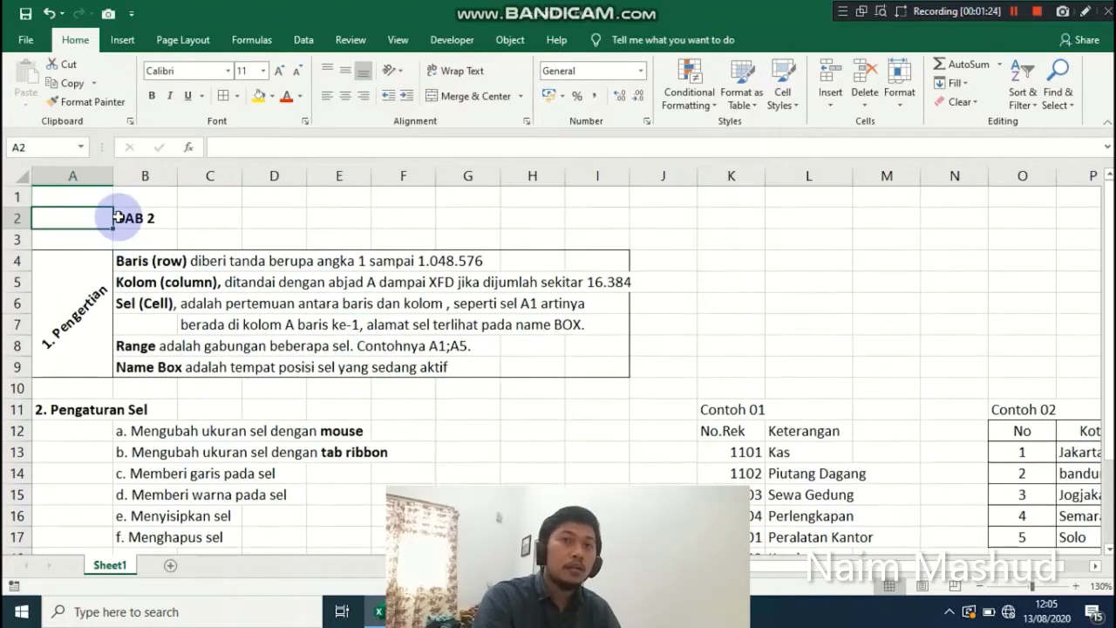
{"action": "left_click", "coordinate": [95, 197]}
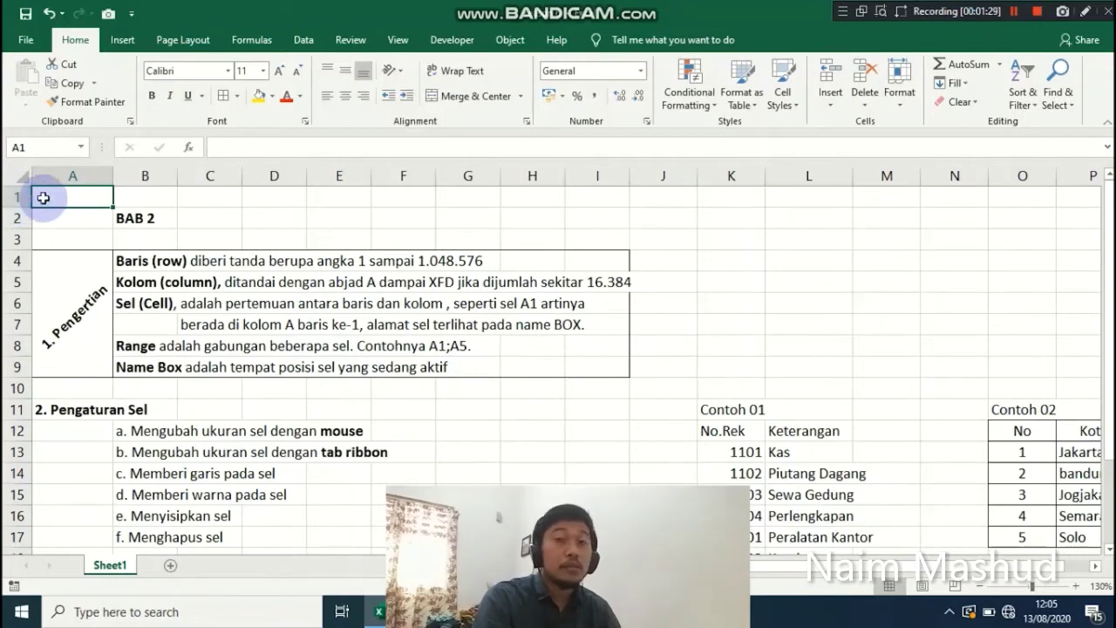
{"action": "left_click_drag", "start_coordinate": [73, 197], "coordinate": [166, 240]}
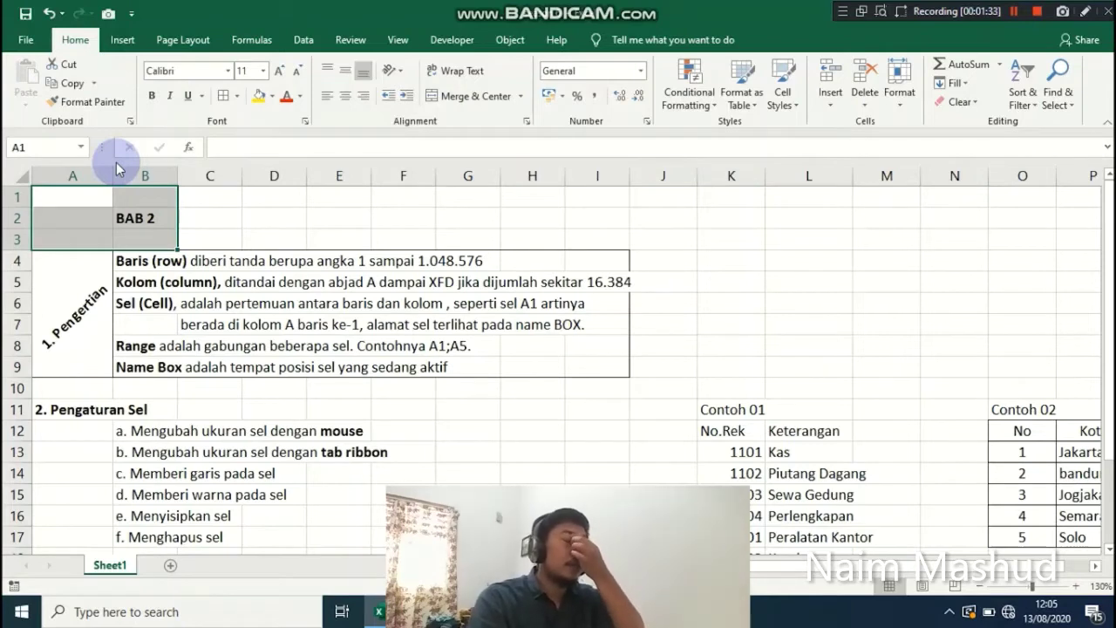
{"action": "scroll", "coordinate": [94, 271], "scroll_direction": "down", "scroll_amount": 1}
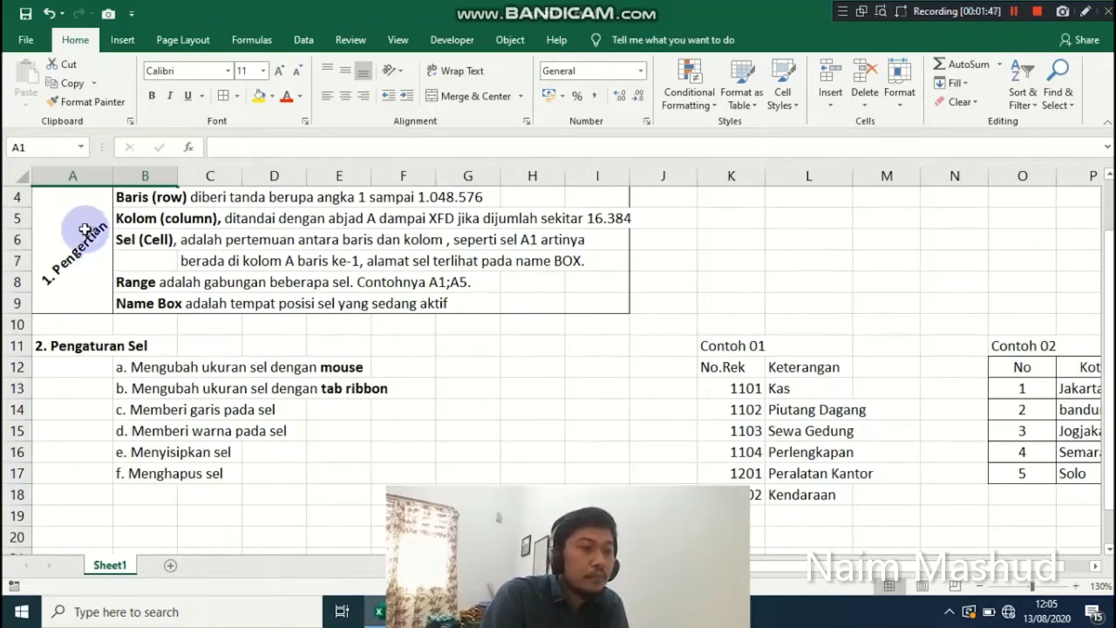
{"action": "left_click_drag", "start_coordinate": [131, 366], "coordinate": [150, 465]}
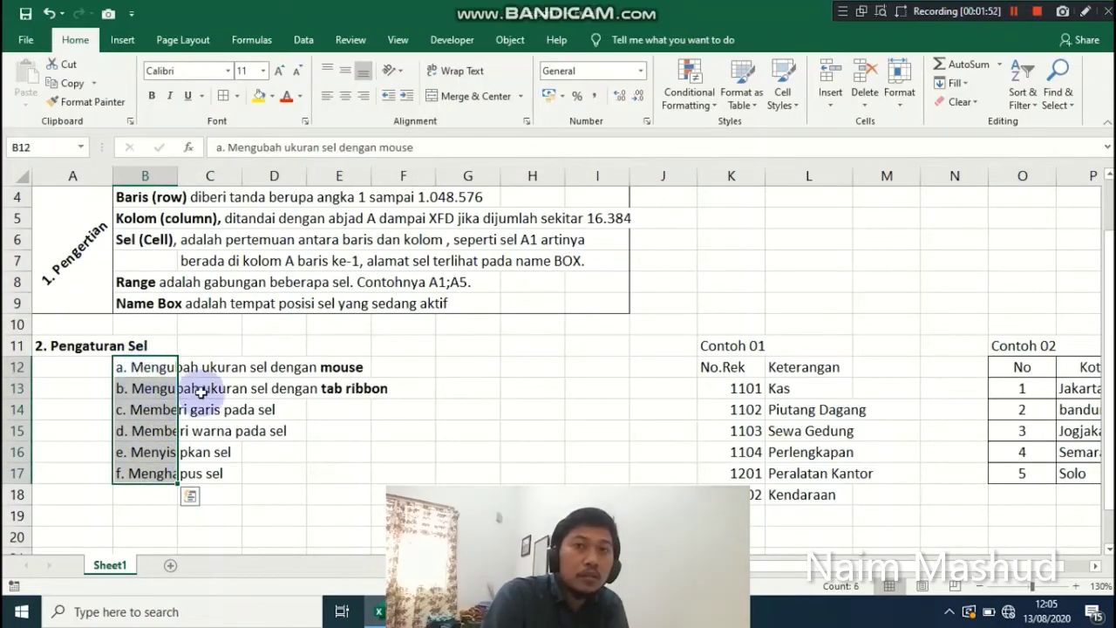
{"action": "left_click", "coordinate": [224, 373]}
{"action": "scroll", "coordinate": [222, 392], "scroll_direction": "up", "scroll_amount": 1}
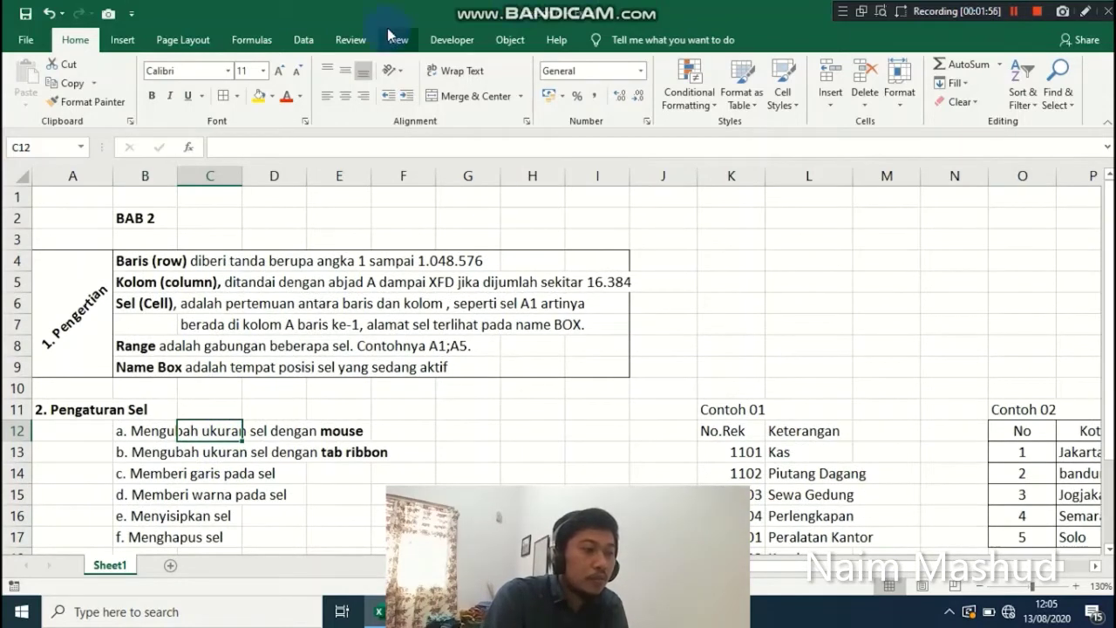
{"action": "left_click", "coordinate": [106, 174]}
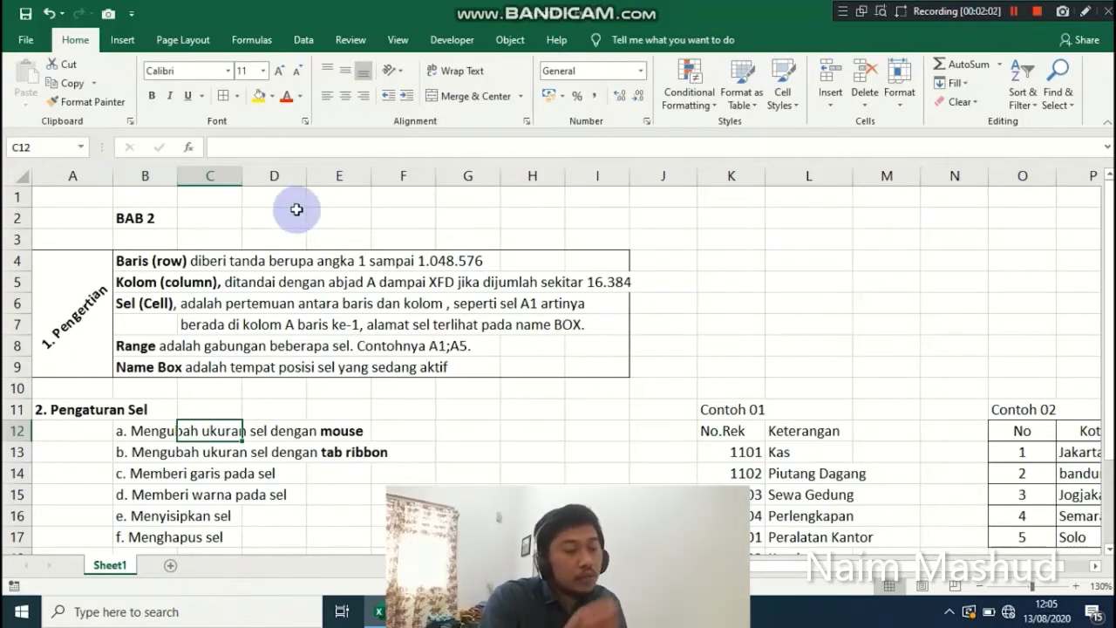
{"action": "scroll", "coordinate": [263, 264], "scroll_direction": "down", "scroll_amount": 1}
{"action": "scroll", "coordinate": [263, 264], "scroll_direction": "up", "scroll_amount": 1}
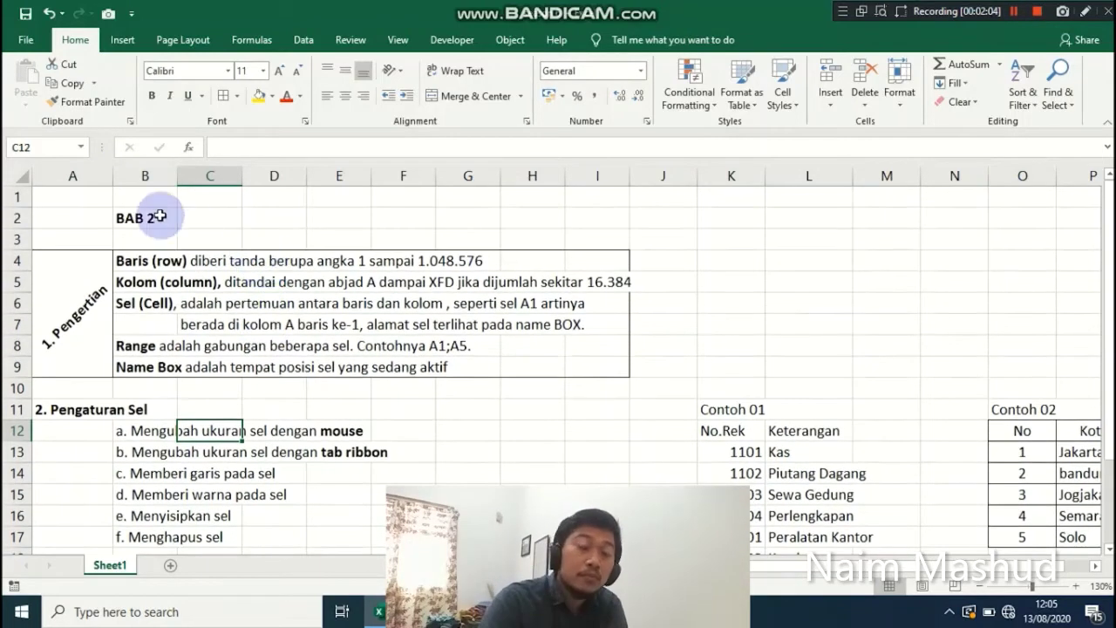
{"action": "left_click", "coordinate": [87, 178]}
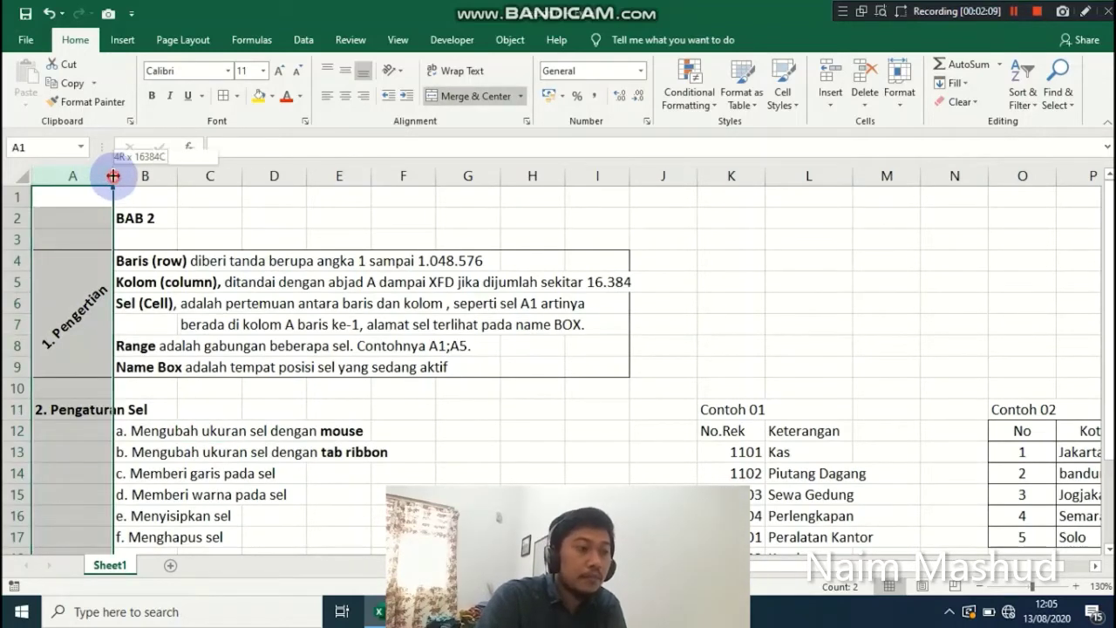
- Drag the column A and B borders until both columns are much narrower
{"action": "mouse_move", "coordinate": [113, 177]}
{"action": "left_mouse_down"}
{"action": "mouse_move", "coordinate": [311, 178]}
{"action": "mouse_move", "coordinate": [312, 192]}
{"action": "left_mouse_up"}
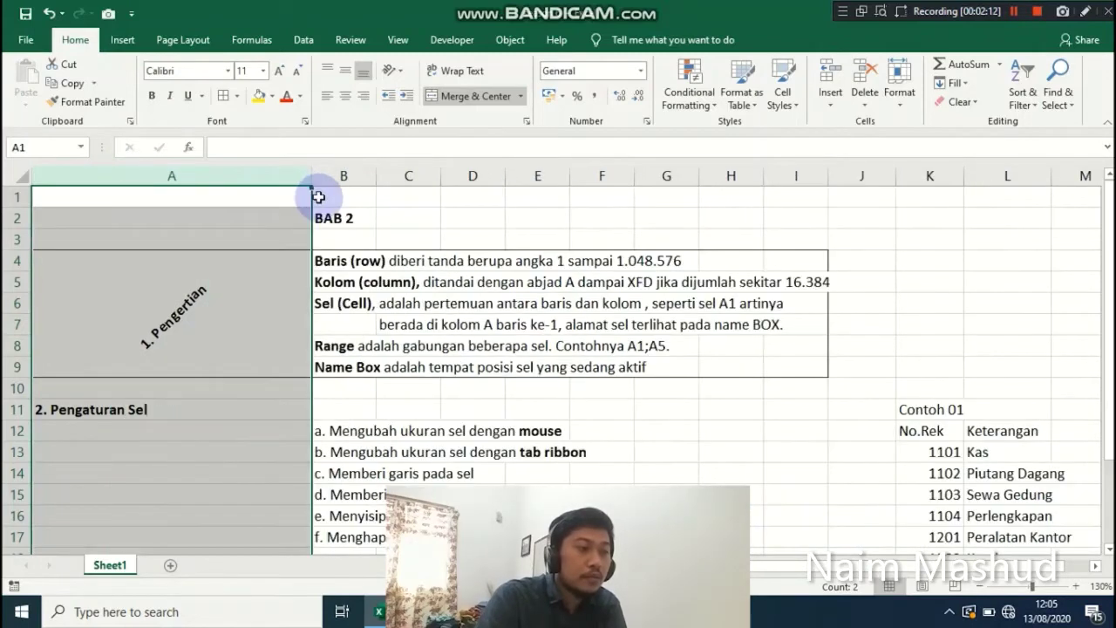
{"action": "left_click_drag", "start_coordinate": [375, 177], "coordinate": [504, 181]}
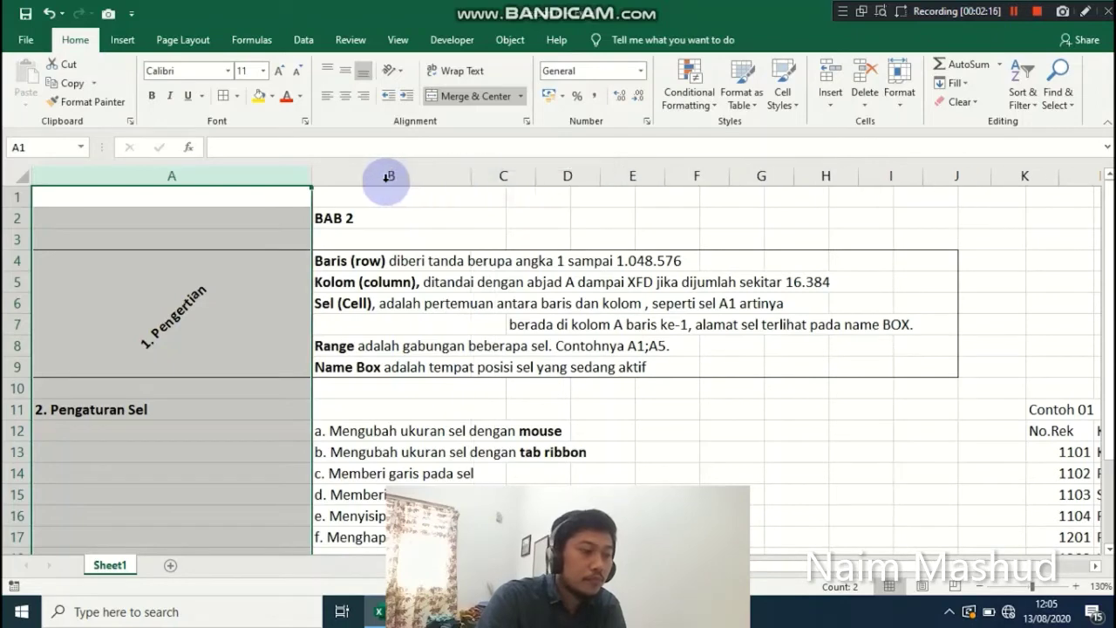
{"action": "mouse_move", "coordinate": [503, 181]}
{"action": "left_mouse_down"}
{"action": "mouse_move", "coordinate": [342, 178]}
{"action": "mouse_move", "coordinate": [107, 197]}
{"action": "mouse_move", "coordinate": [91, 180]}
{"action": "left_mouse_up"}
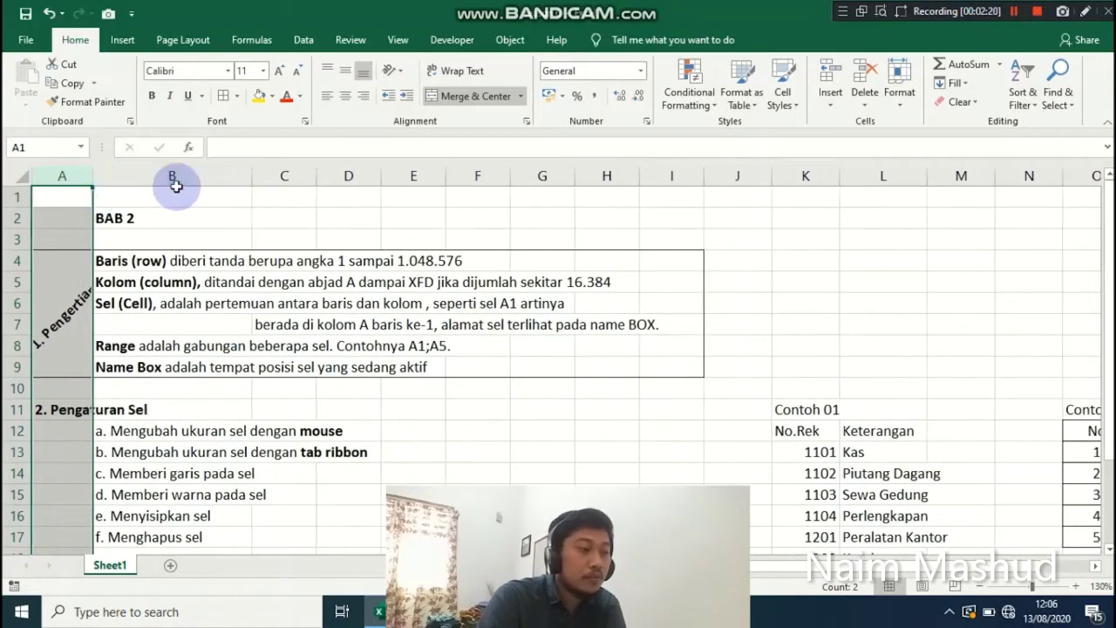
{"action": "left_click_drag", "start_coordinate": [258, 176], "coordinate": [173, 184]}
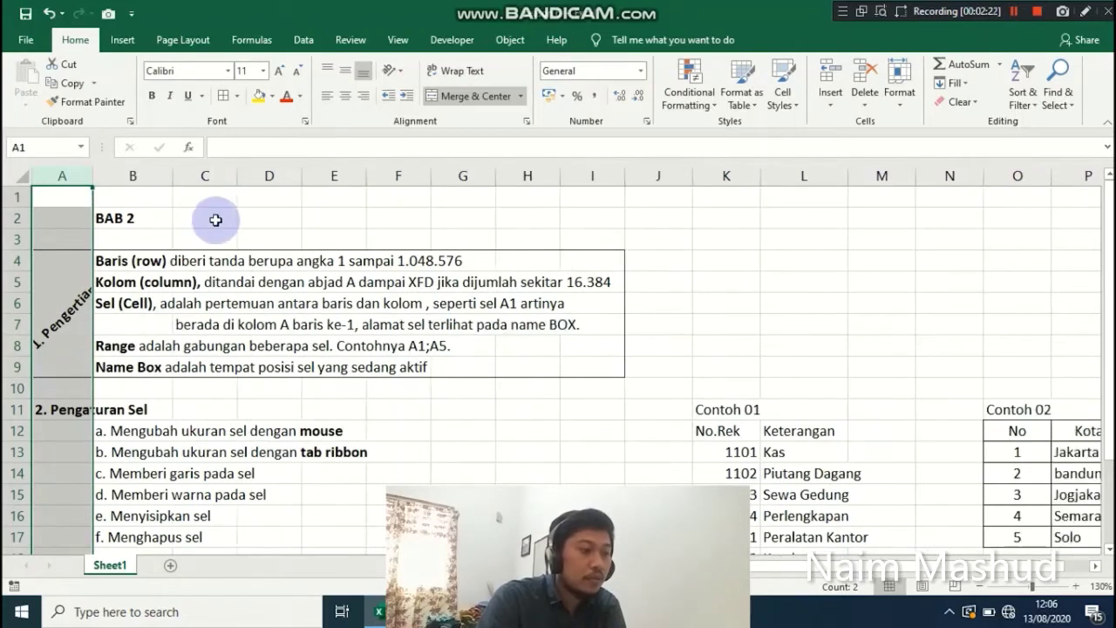
{"action": "scroll", "coordinate": [174, 366], "scroll_direction": "down", "scroll_amount": 1}
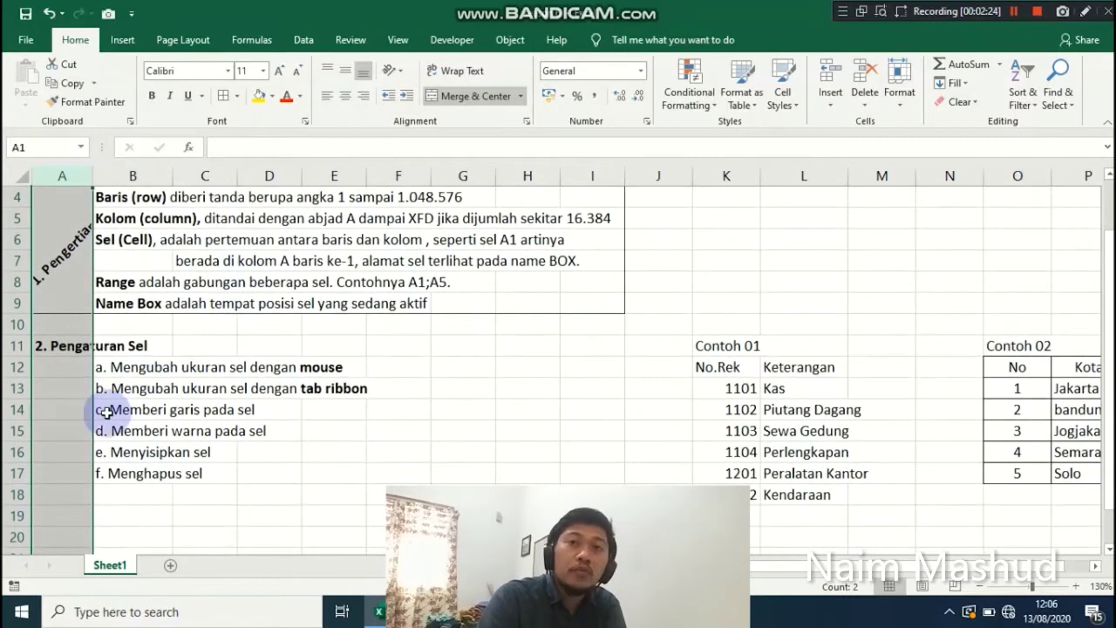
{"action": "left_click", "coordinate": [113, 388]}
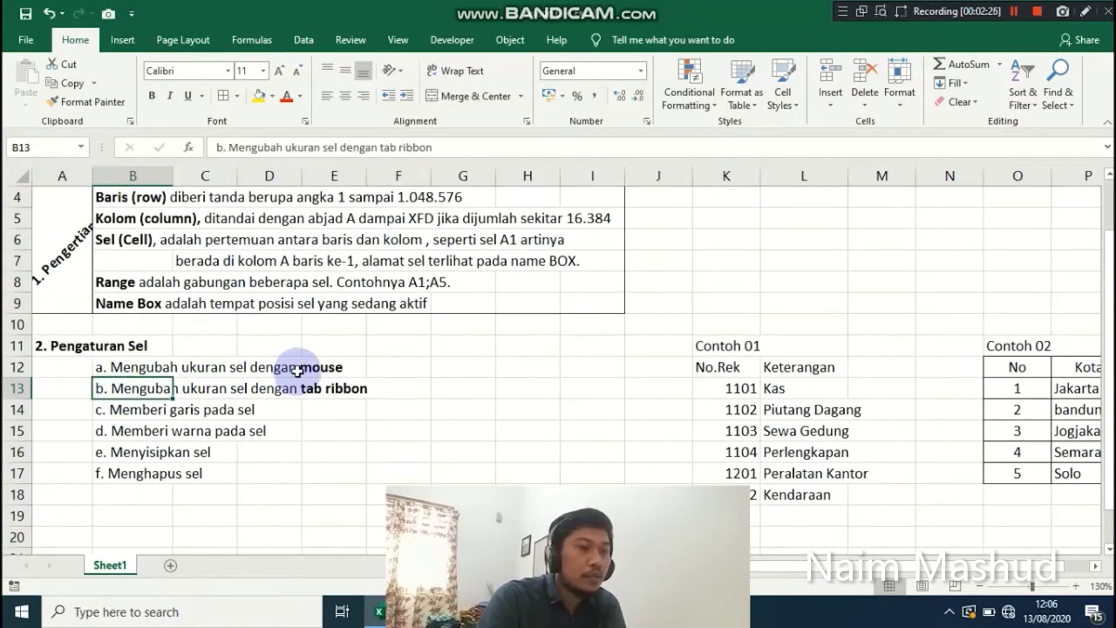
{"action": "scroll", "coordinate": [297, 370], "scroll_direction": "up", "scroll_amount": 1}
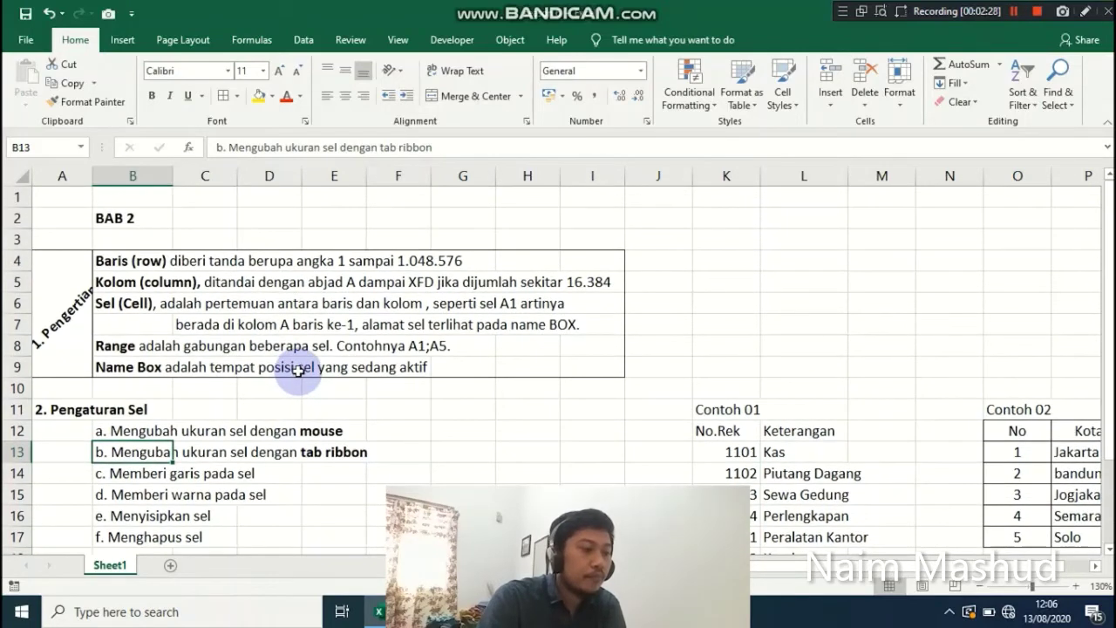
- Give column A an exact column width of 15 via Format > Column Width
{"action": "left_click", "coordinate": [69, 172]}
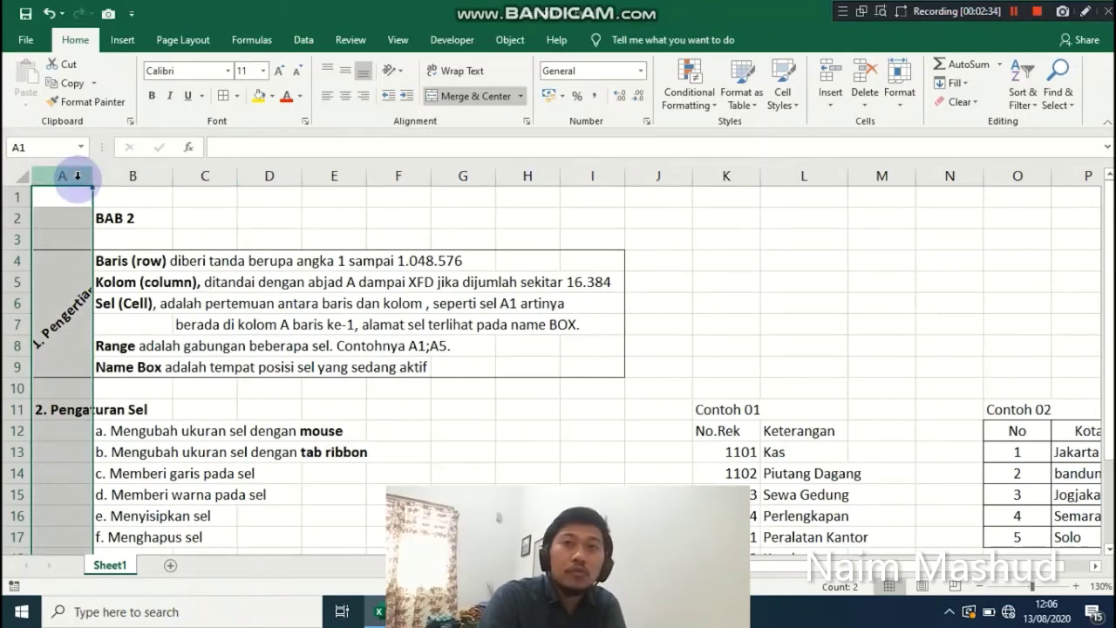
{"action": "left_click", "coordinate": [901, 108]}
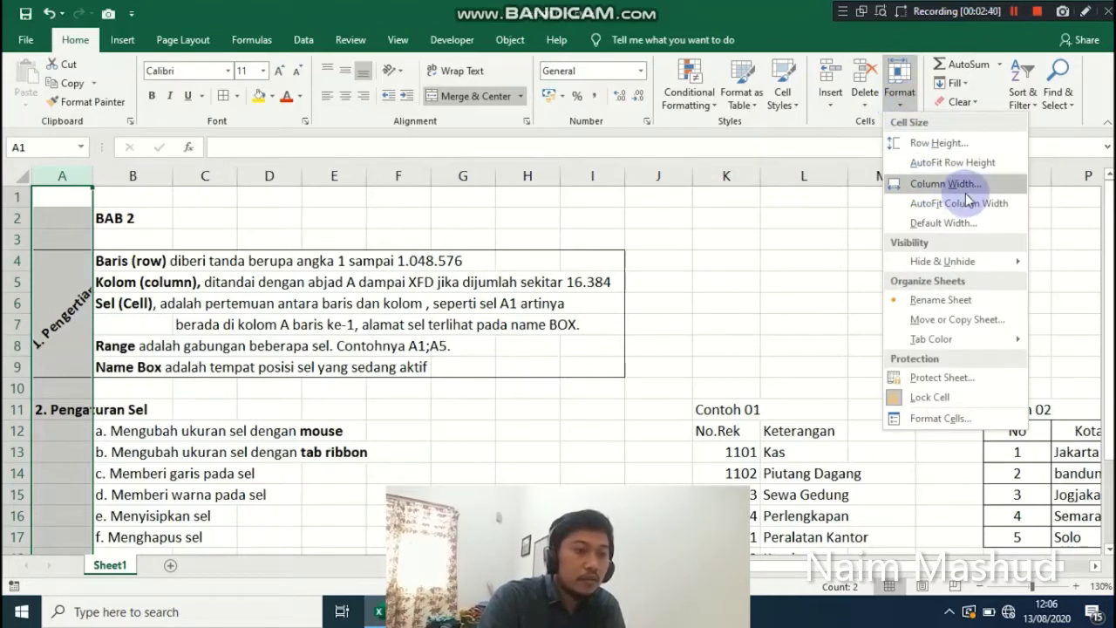
{"action": "left_click", "coordinate": [965, 191]}
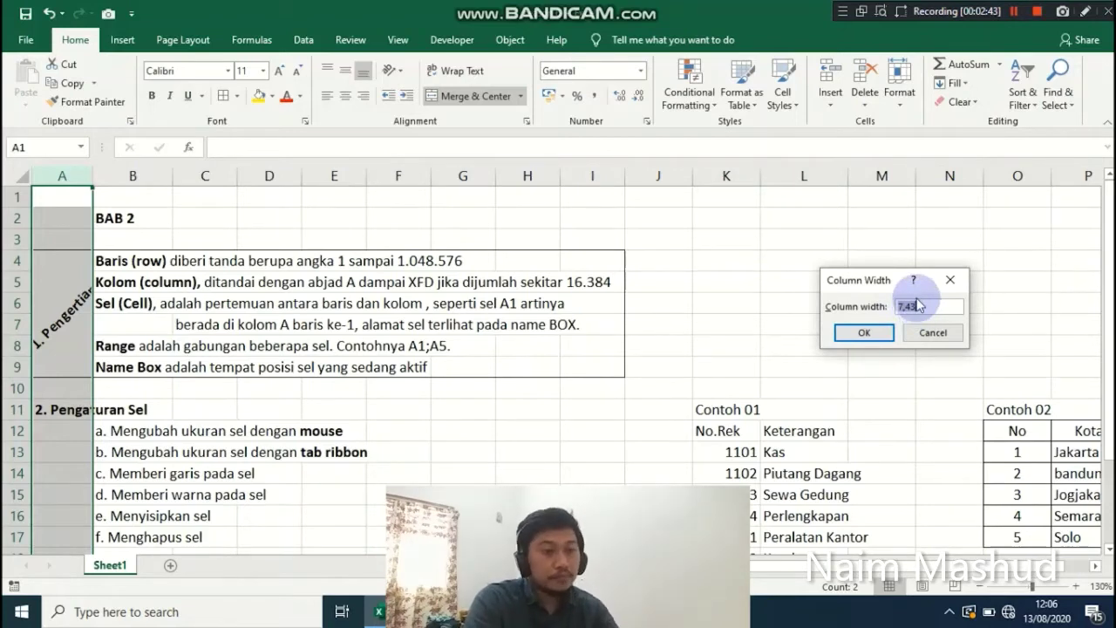
{"action": "type", "text": "15"}
{"action": "key", "text": "Return"}
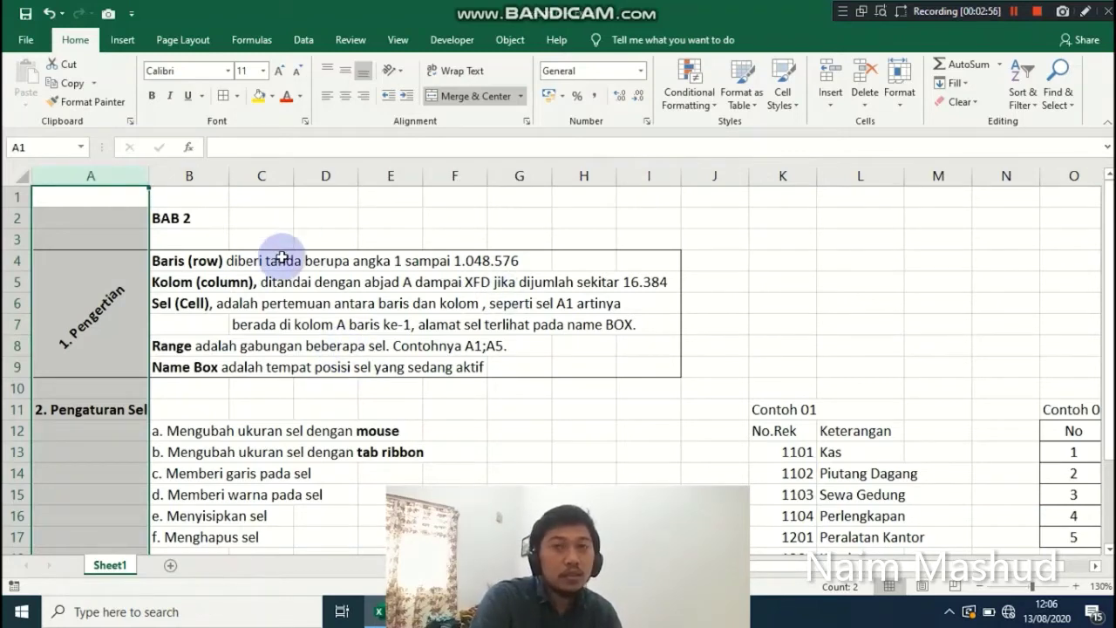
- Select columns A through I and set them all to column width 15
{"action": "mouse_move", "coordinate": [107, 179]}
{"action": "left_mouse_down"}
{"action": "mouse_move", "coordinate": [693, 199]}
{"action": "mouse_move", "coordinate": [673, 198]}
{"action": "left_mouse_up"}
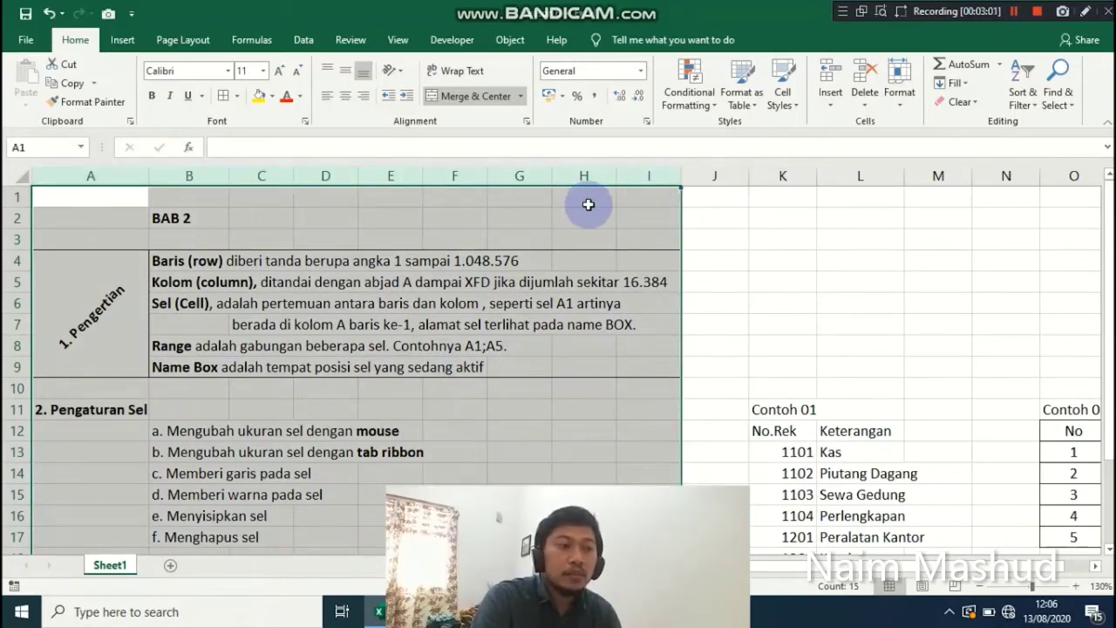
{"action": "left_click", "coordinate": [899, 87]}
{"action": "left_click", "coordinate": [924, 183]}
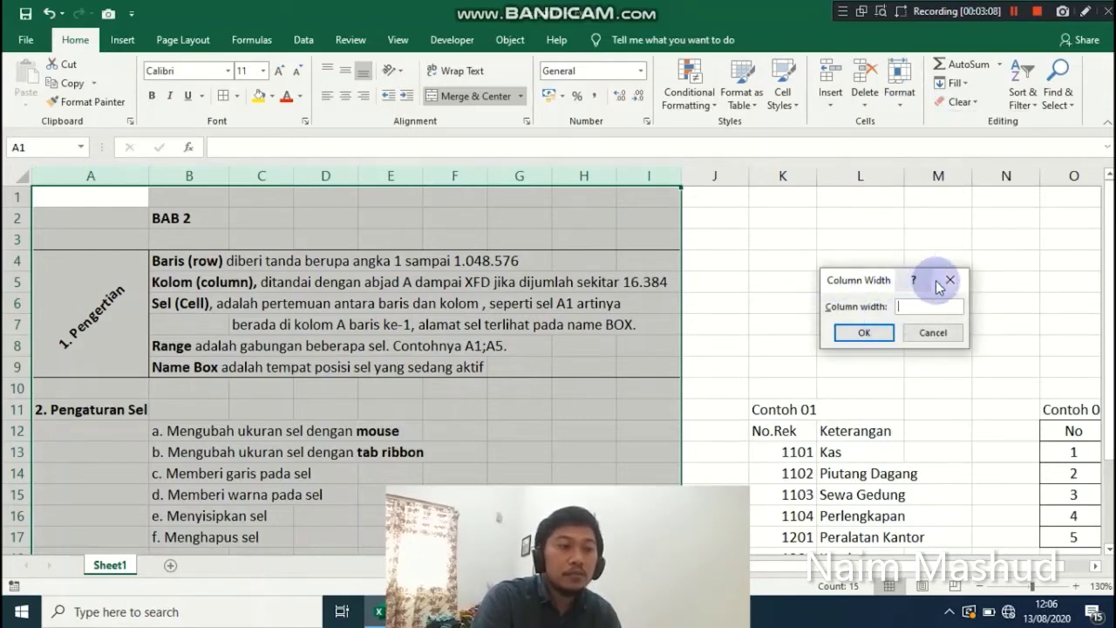
{"action": "left_click", "coordinate": [949, 280]}
{"action": "left_click_drag", "start_coordinate": [76, 170], "coordinate": [677, 194]}
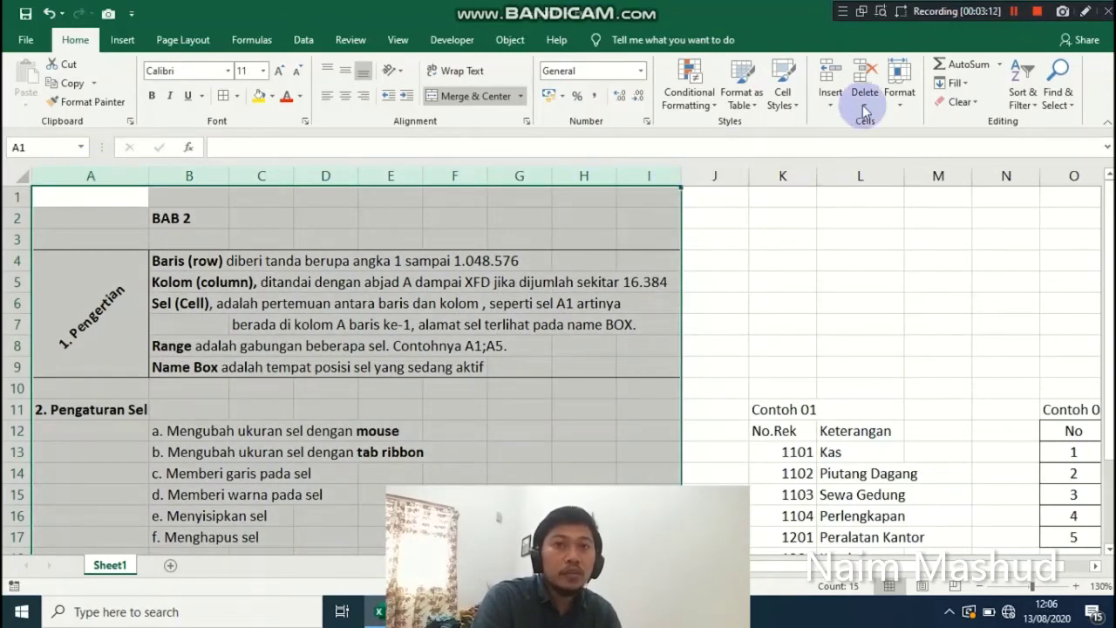
{"action": "left_click", "coordinate": [908, 99]}
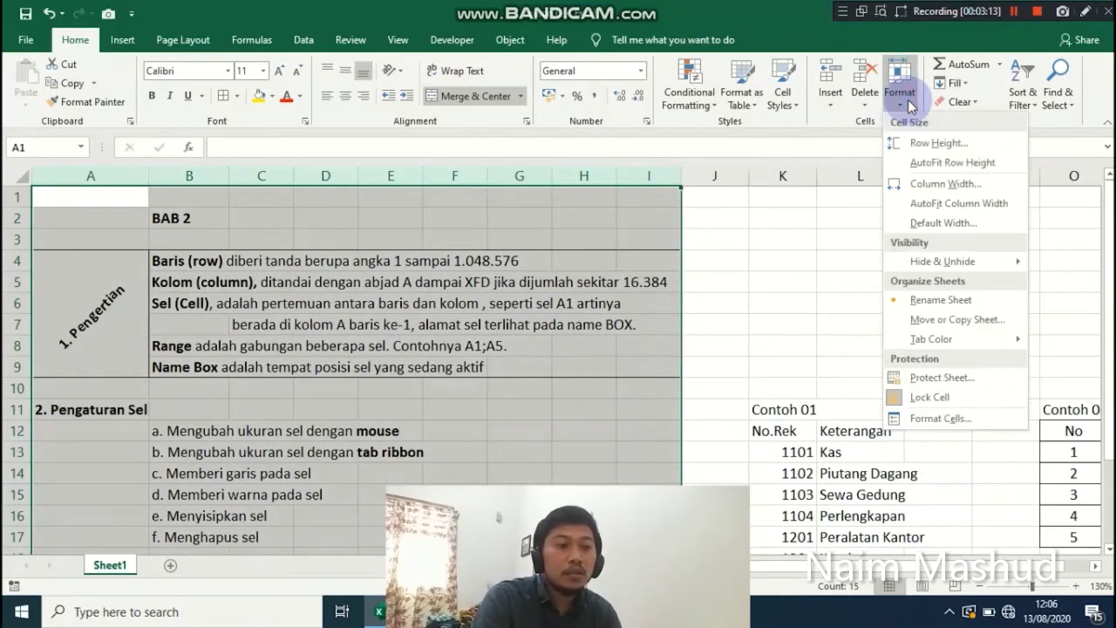
{"action": "left_click", "coordinate": [946, 184]}
{"action": "type", "text": "15"}
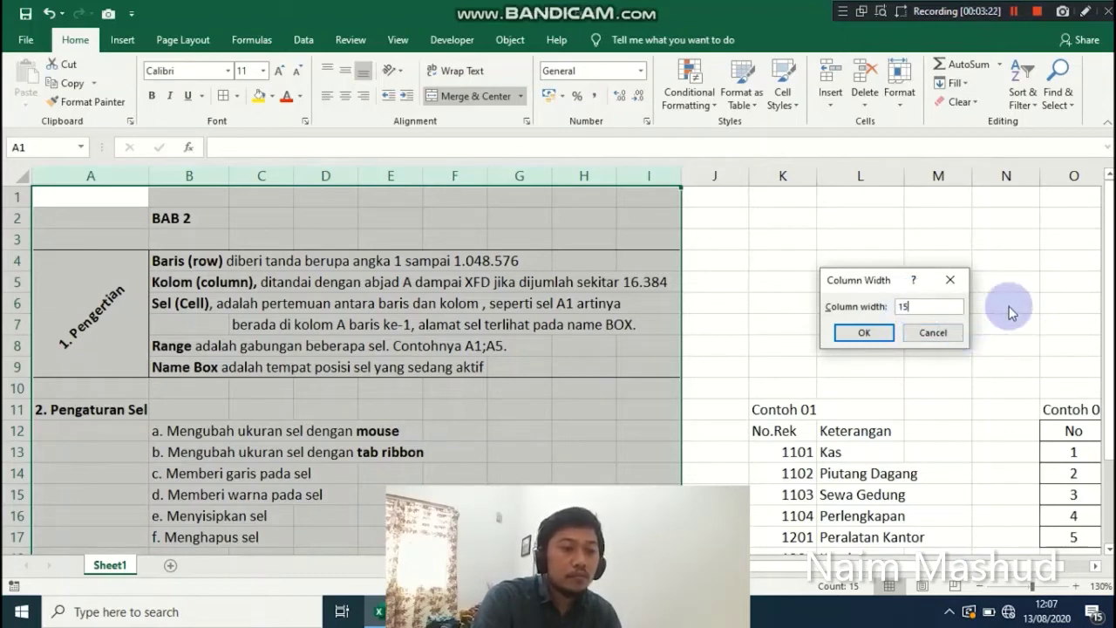
{"action": "key", "text": "Return"}
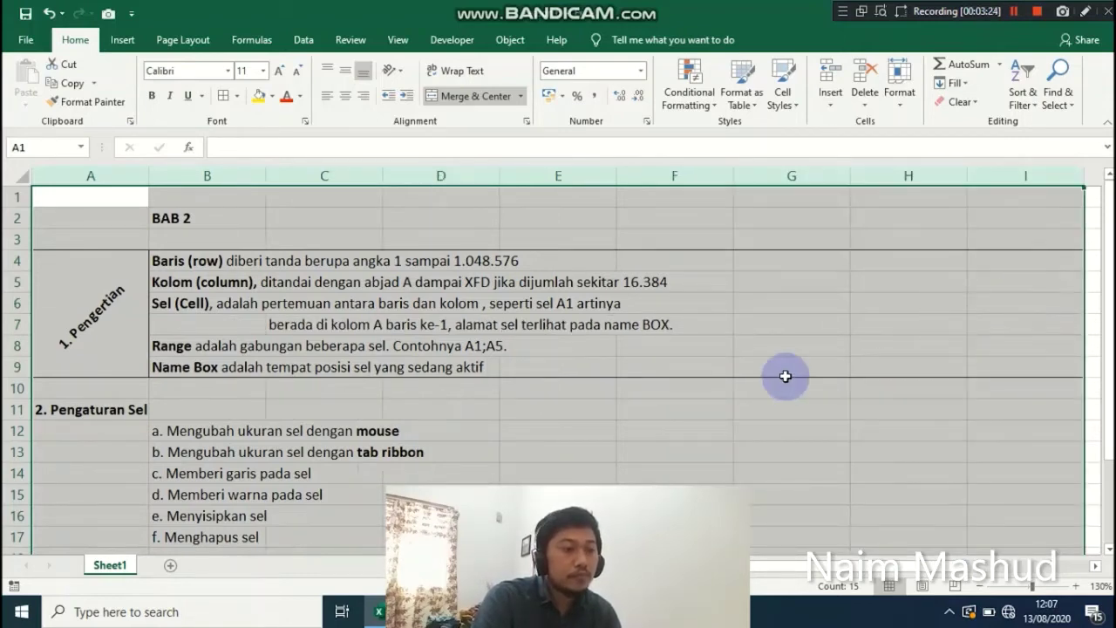
- Narrow columns A through I to a column width of 10
{"action": "left_click", "coordinate": [899, 88]}
{"action": "left_click", "coordinate": [927, 183]}
{"action": "type", "text": "1"}
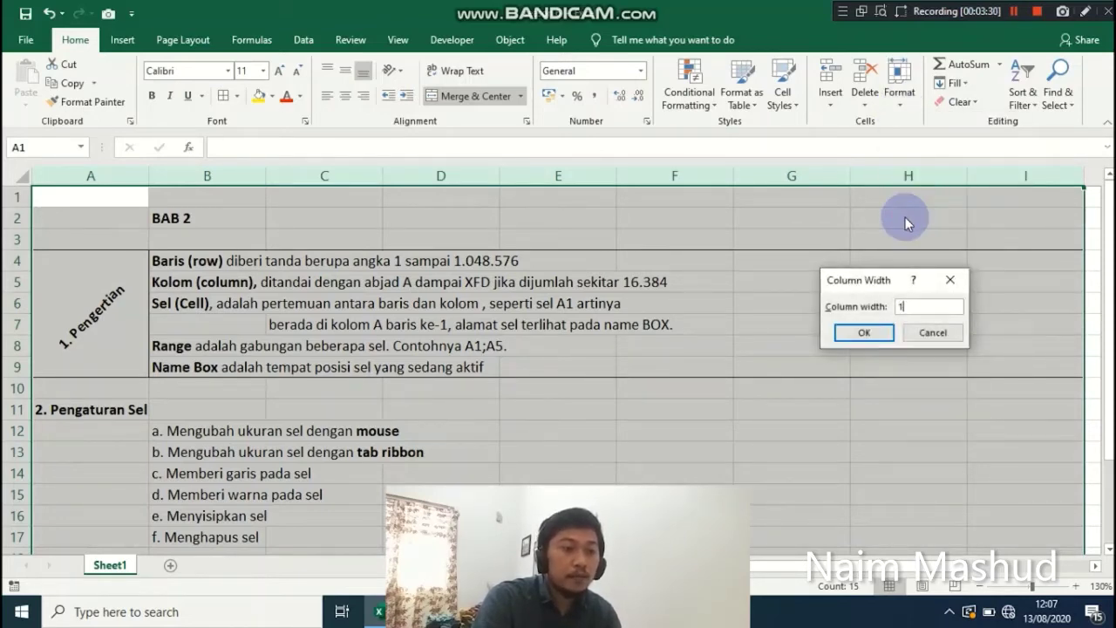
{"action": "type", "text": "0"}
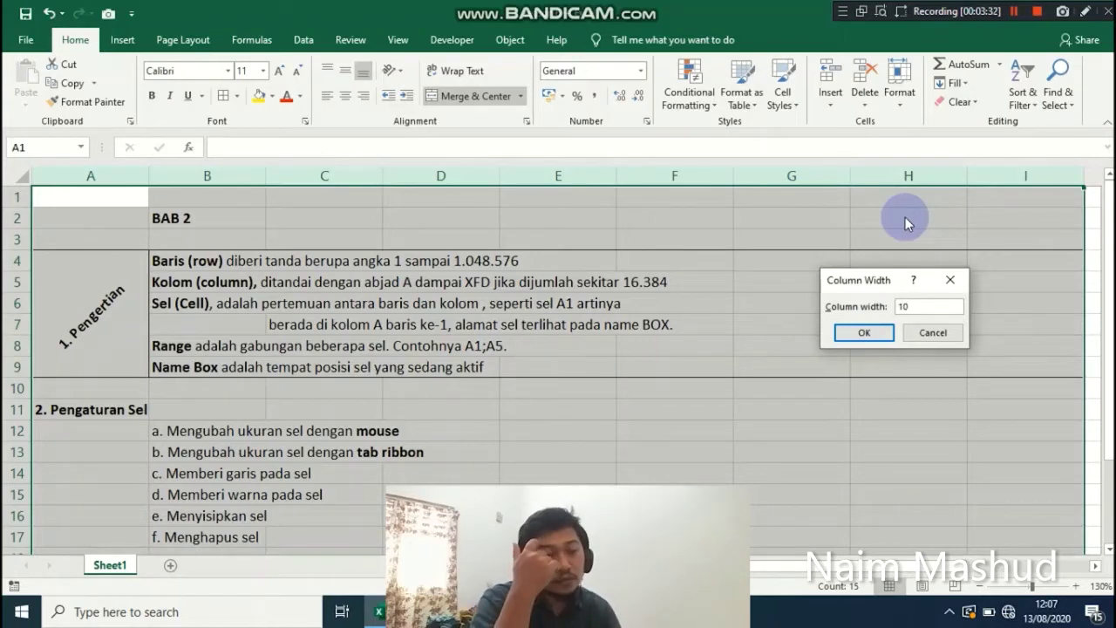
{"action": "key", "text": "Return"}
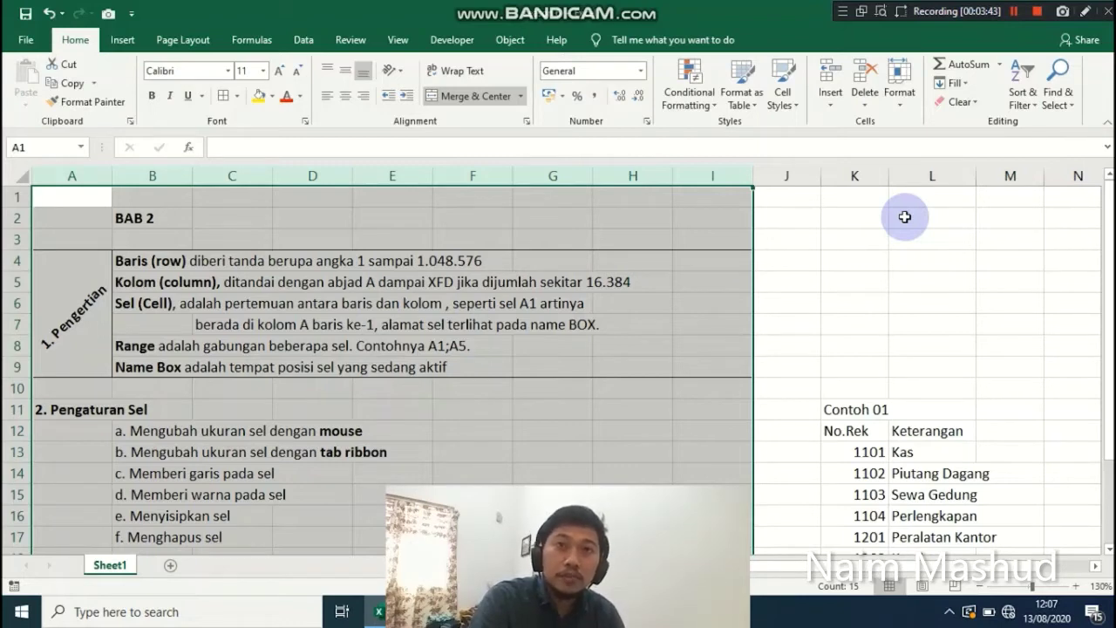
- Drag column A slightly wider, to 11.43 (85 pixels), and check its width
{"action": "left_click", "coordinate": [63, 199]}
{"action": "left_click", "coordinate": [75, 175]}
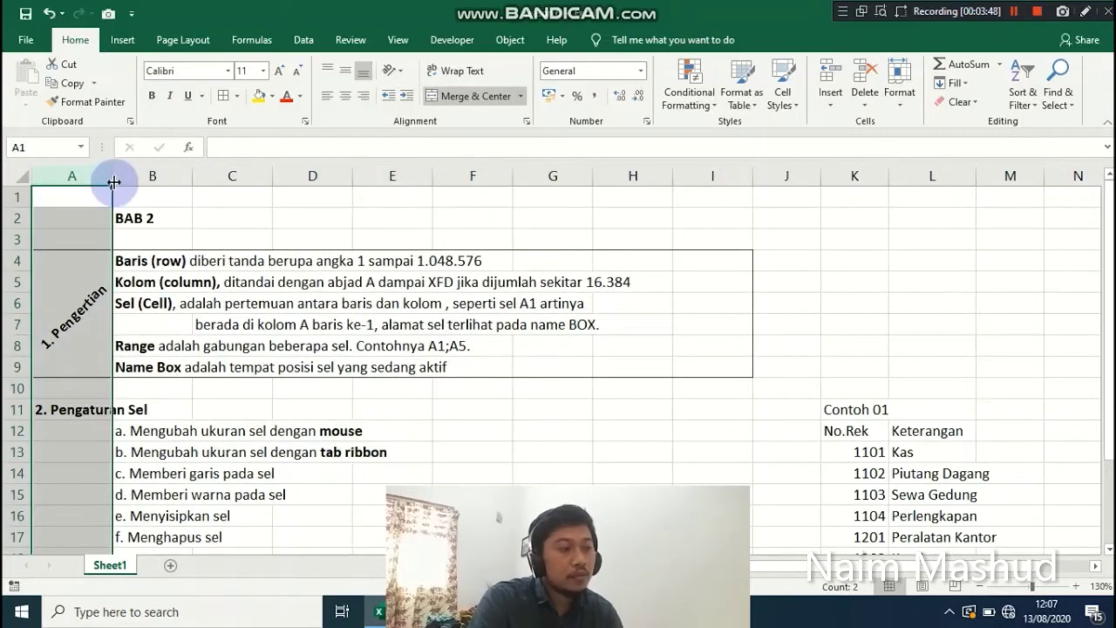
{"action": "left_click_drag", "start_coordinate": [113, 182], "coordinate": [704, 218]}
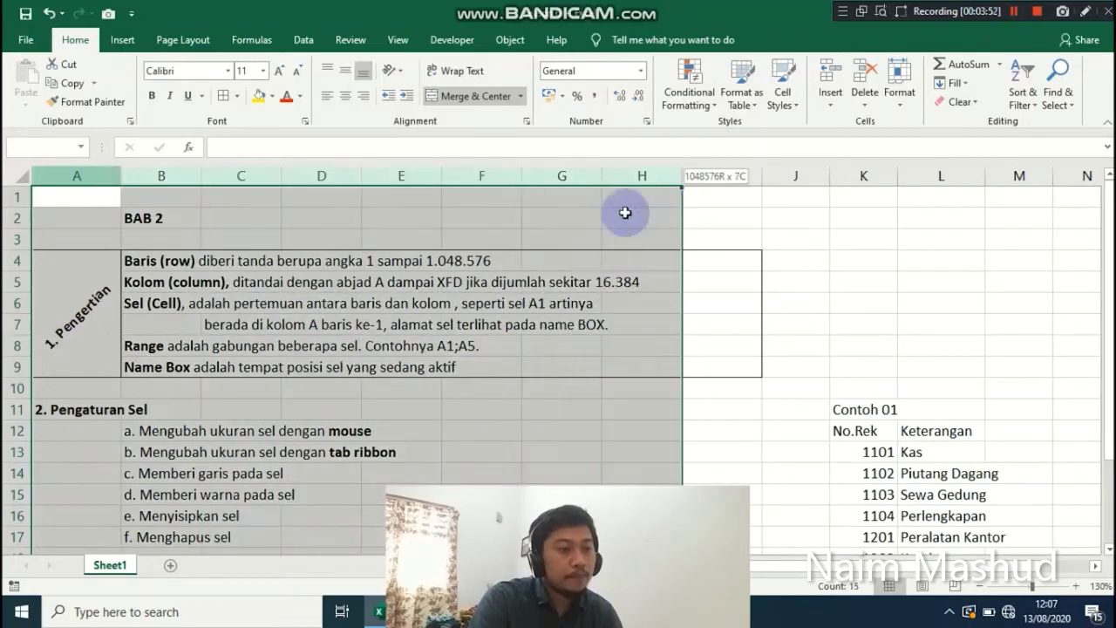
{"action": "left_click", "coordinate": [899, 86]}
{"action": "left_click", "coordinate": [930, 183]}
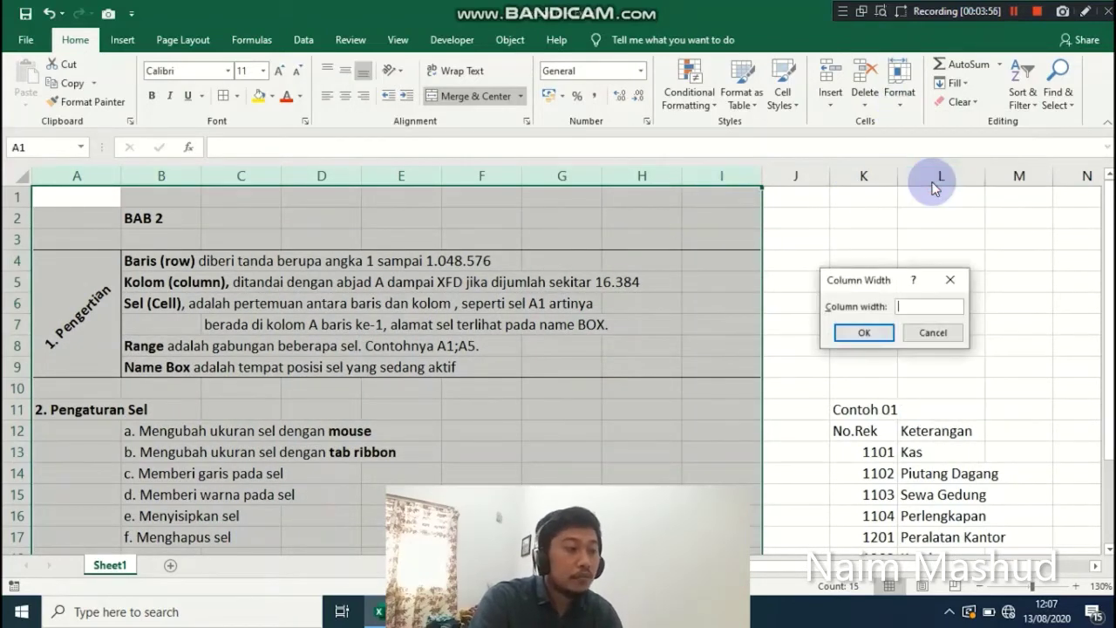
{"action": "left_click", "coordinate": [948, 280]}
{"action": "scroll", "coordinate": [554, 295], "scroll_direction": "down", "scroll_amount": 1}
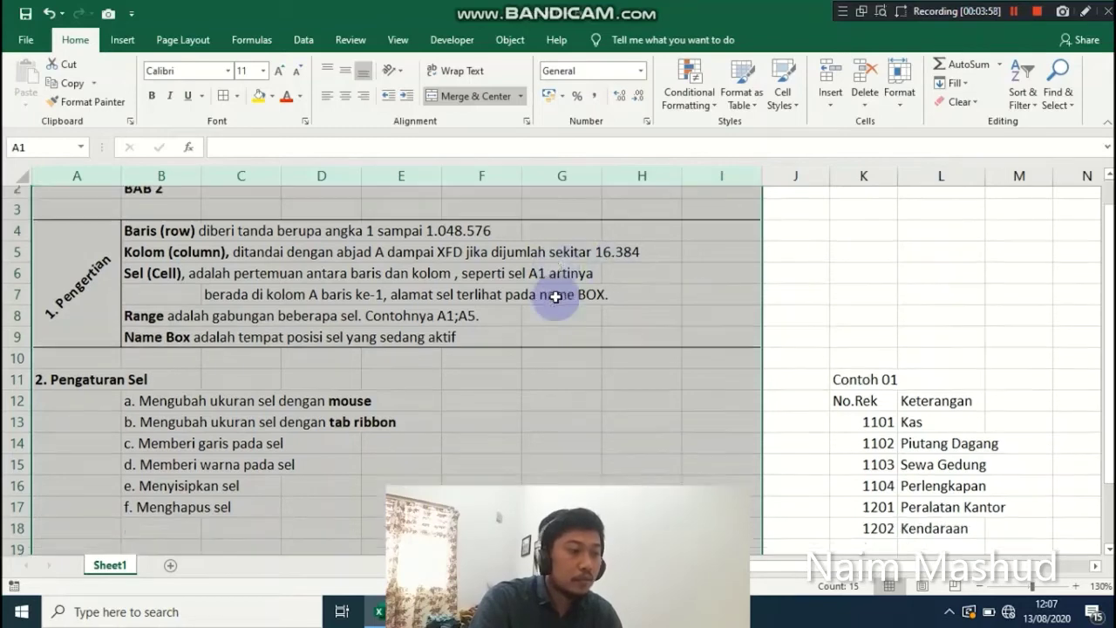
- Select the three list items in cells B12, B13 and B14
{"action": "left_click", "coordinate": [321, 408]}
{"action": "left_click", "coordinate": [150, 367]}
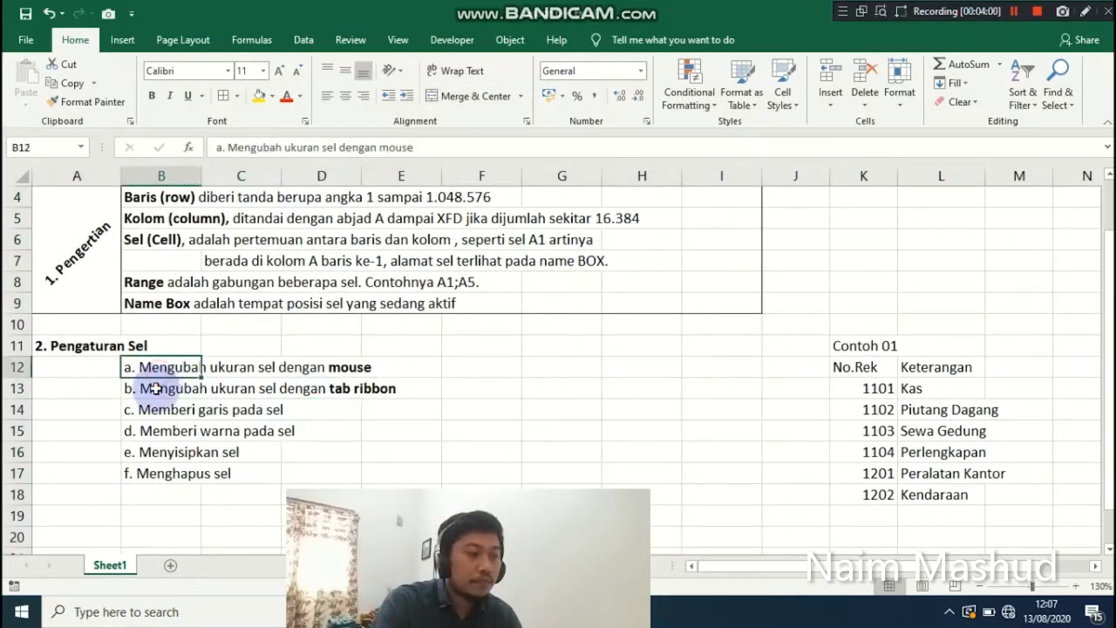
{"action": "left_click", "coordinate": [164, 391]}
{"action": "left_click", "coordinate": [164, 407]}
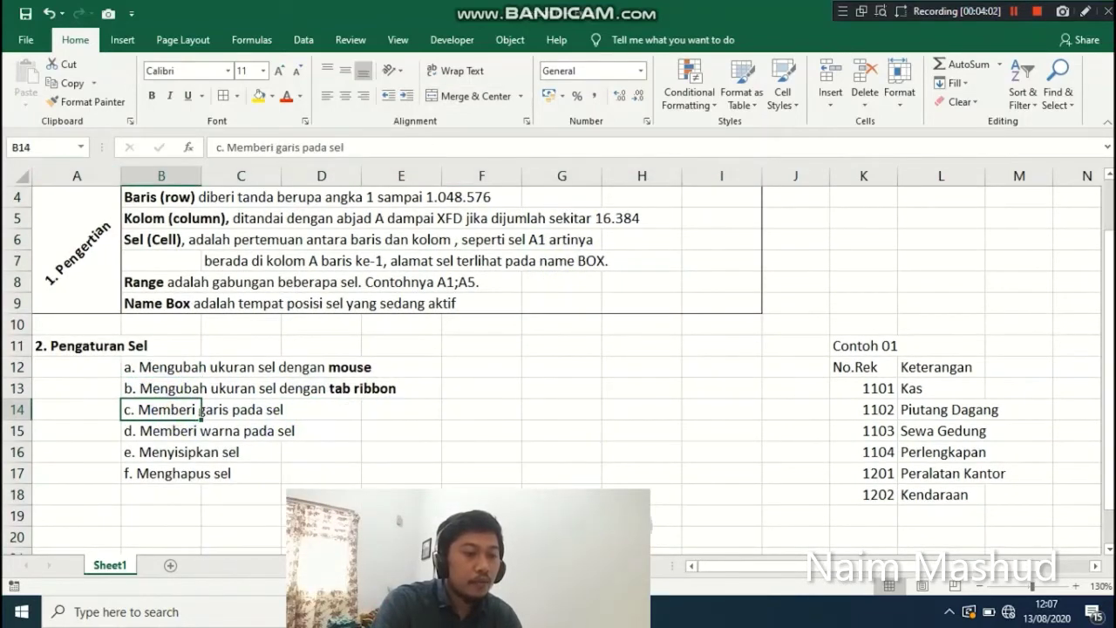
- Add borders around the Contoh 01 table cells
{"action": "left_click_drag", "start_coordinate": [766, 568], "coordinate": [839, 565]}
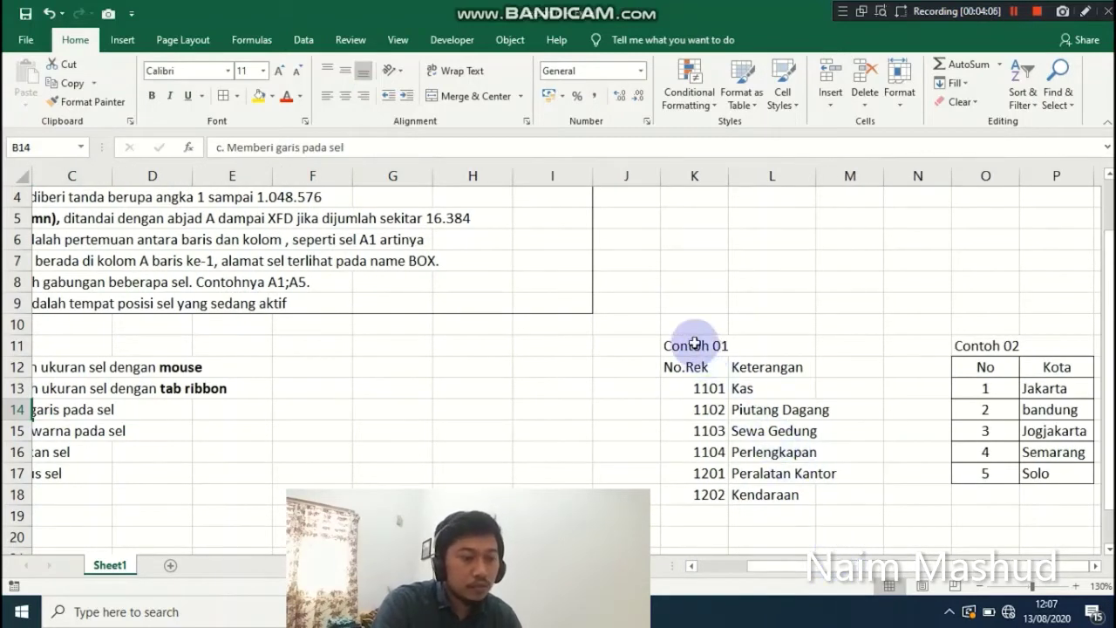
{"action": "mouse_move", "coordinate": [702, 347]}
{"action": "left_mouse_down"}
{"action": "mouse_move", "coordinate": [827, 487]}
{"action": "mouse_move", "coordinate": [802, 494]}
{"action": "left_mouse_up"}
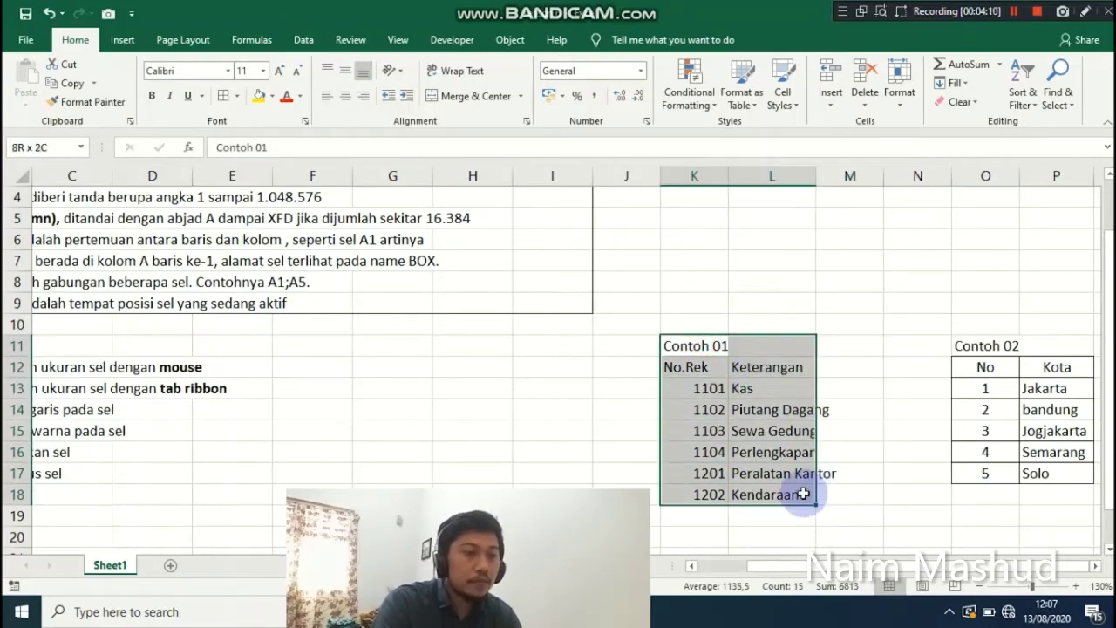
{"action": "left_click", "coordinate": [224, 98]}
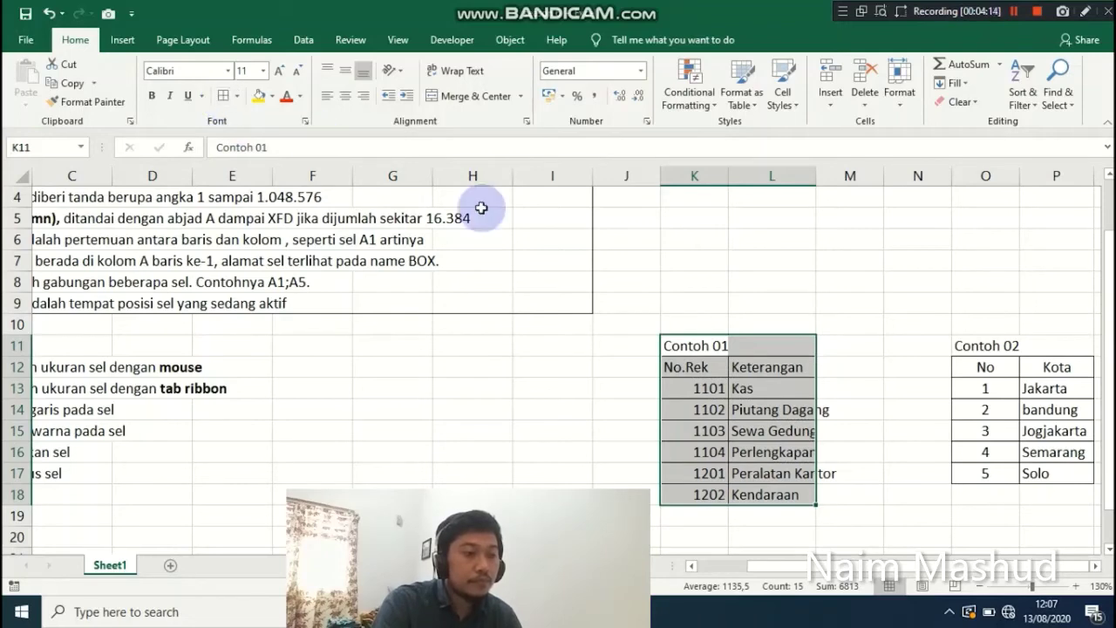
- Check the Keterangan entries like Piutang Dagang in column L and zoom out to 120%
{"action": "left_click", "coordinate": [769, 480]}
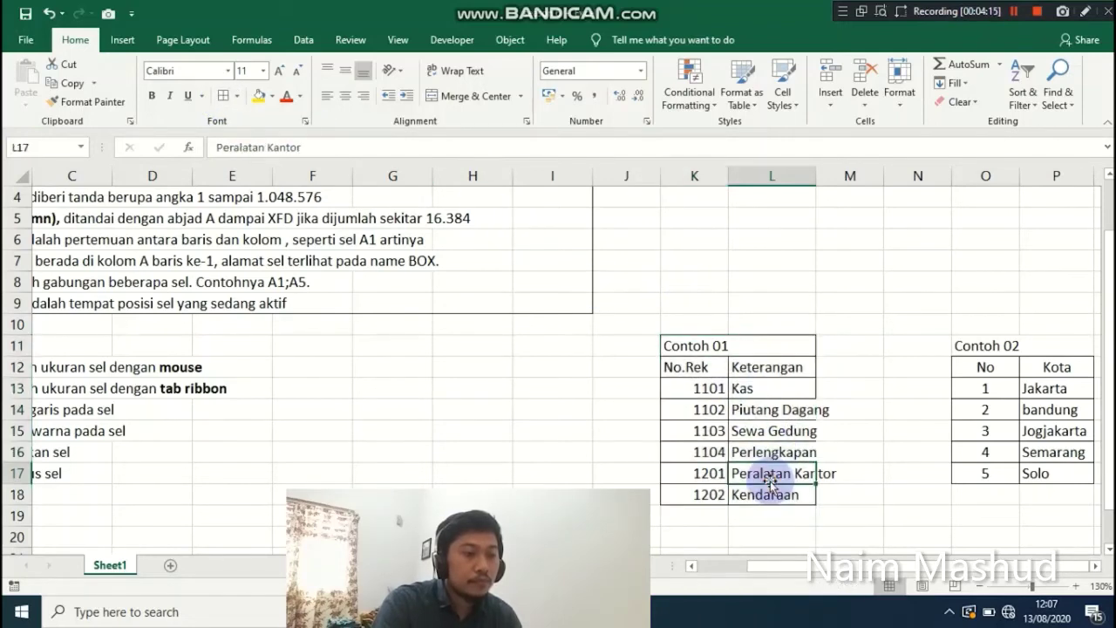
{"action": "left_click", "coordinate": [802, 415]}
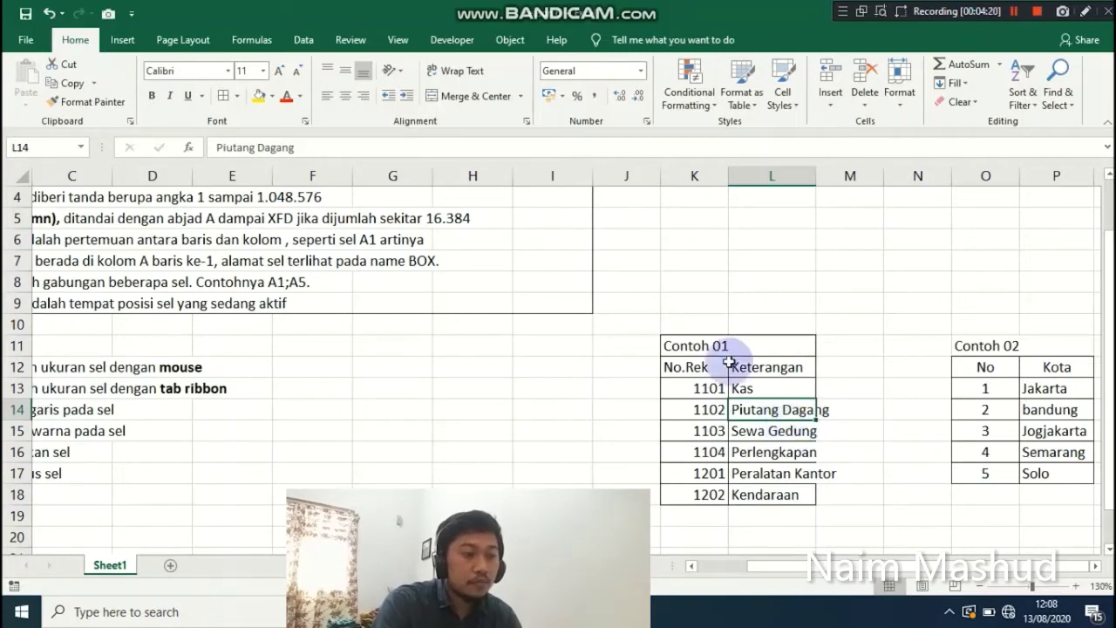
{"action": "left_click", "coordinate": [834, 415]}
{"action": "left_click", "coordinate": [780, 403]}
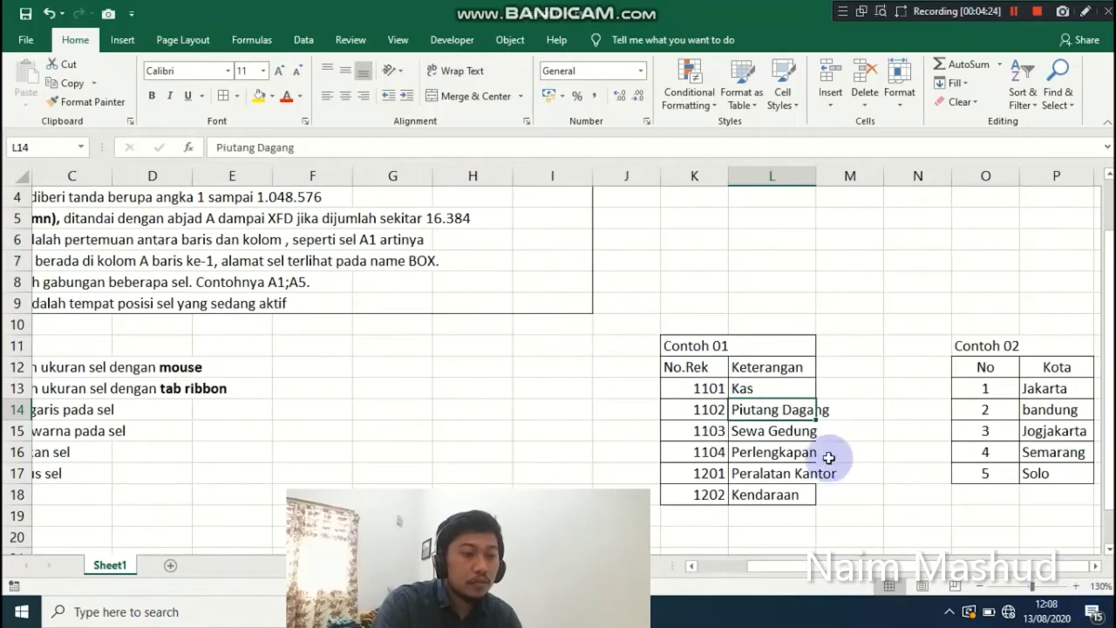
{"action": "left_click", "coordinate": [981, 587]}
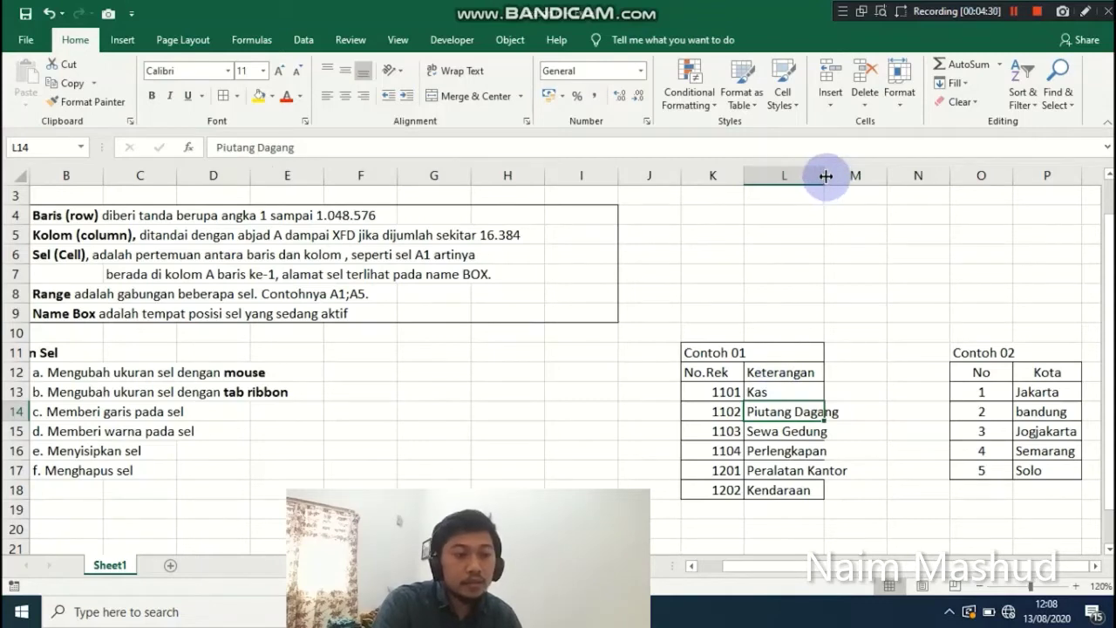
- AutoFit column L to about width 13 so Peralatan Kantor and other Keterangan entries fit
{"action": "mouse_move", "coordinate": [824, 176]}
{"action": "left_mouse_down"}
{"action": "mouse_move", "coordinate": [862, 176]}
{"action": "mouse_move", "coordinate": [851, 177]}
{"action": "left_mouse_up"}
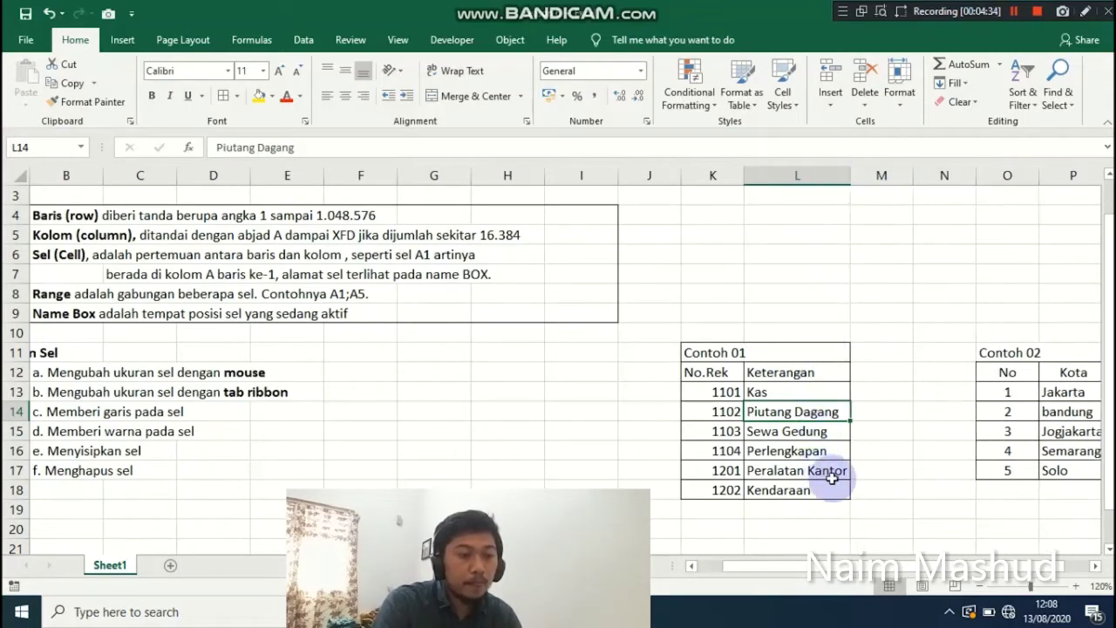
{"action": "left_click_drag", "start_coordinate": [850, 176], "coordinate": [815, 173]}
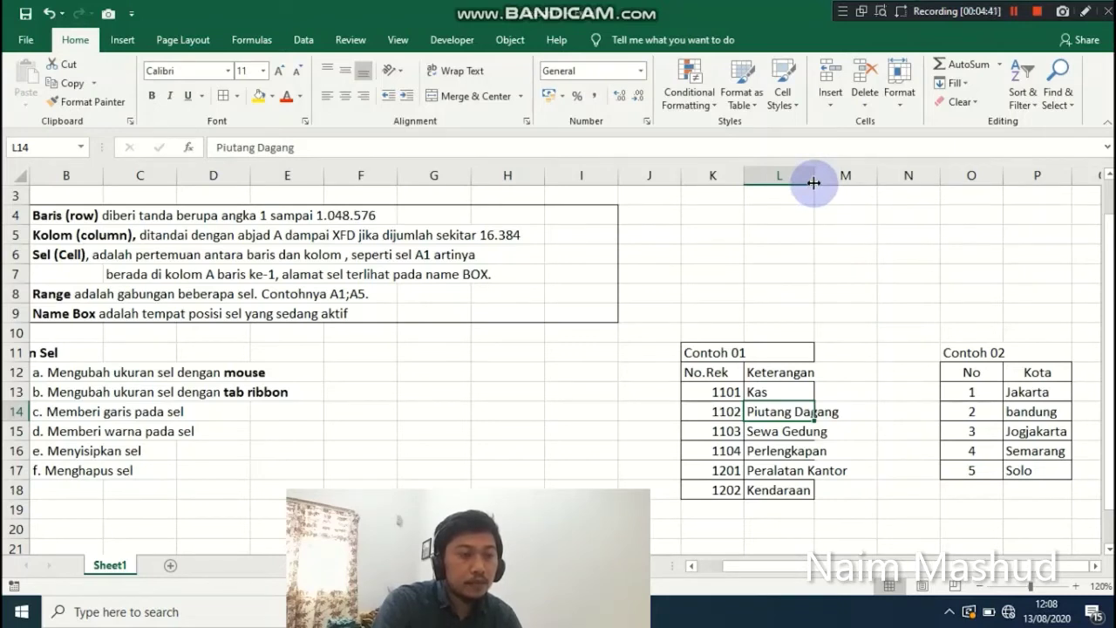
{"action": "double_click", "coordinate": [814, 182]}
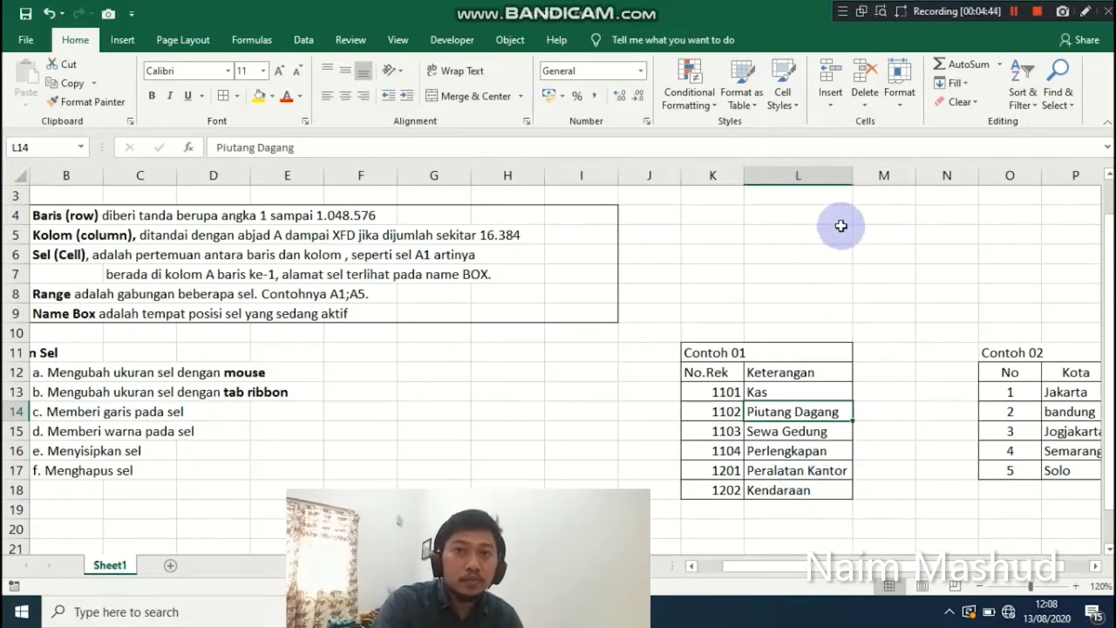
{"action": "left_click_drag", "start_coordinate": [843, 177], "coordinate": [793, 177]}
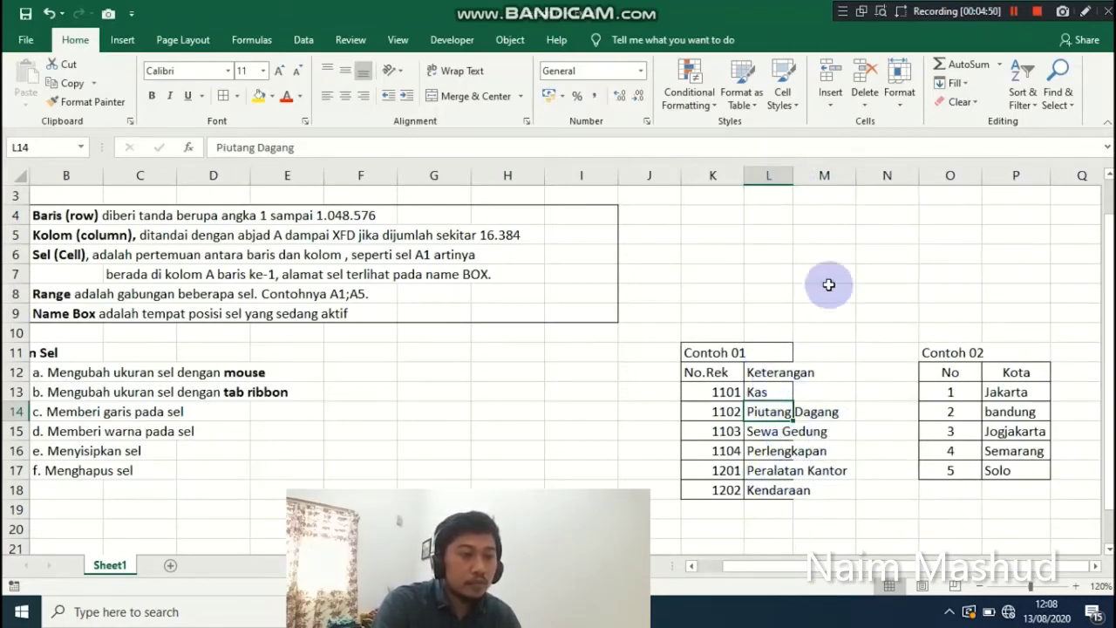
{"action": "mouse_move", "coordinate": [793, 177]}
{"action": "left_mouse_down"}
{"action": "mouse_move", "coordinate": [852, 190]}
{"action": "mouse_move", "coordinate": [797, 176]}
{"action": "left_mouse_up"}
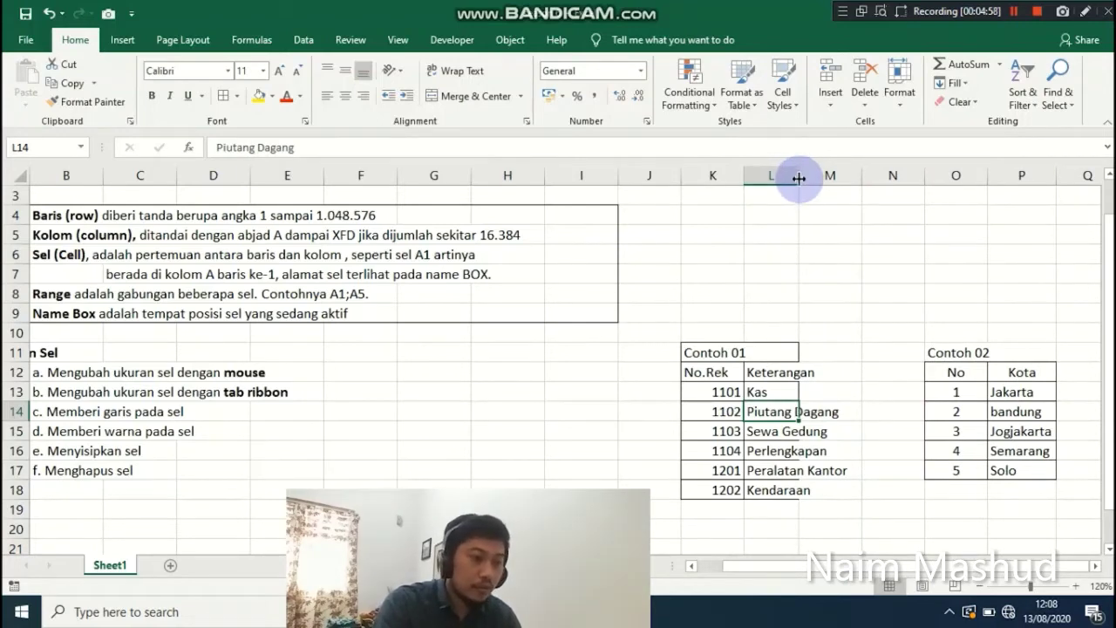
{"action": "double_click", "coordinate": [799, 177]}
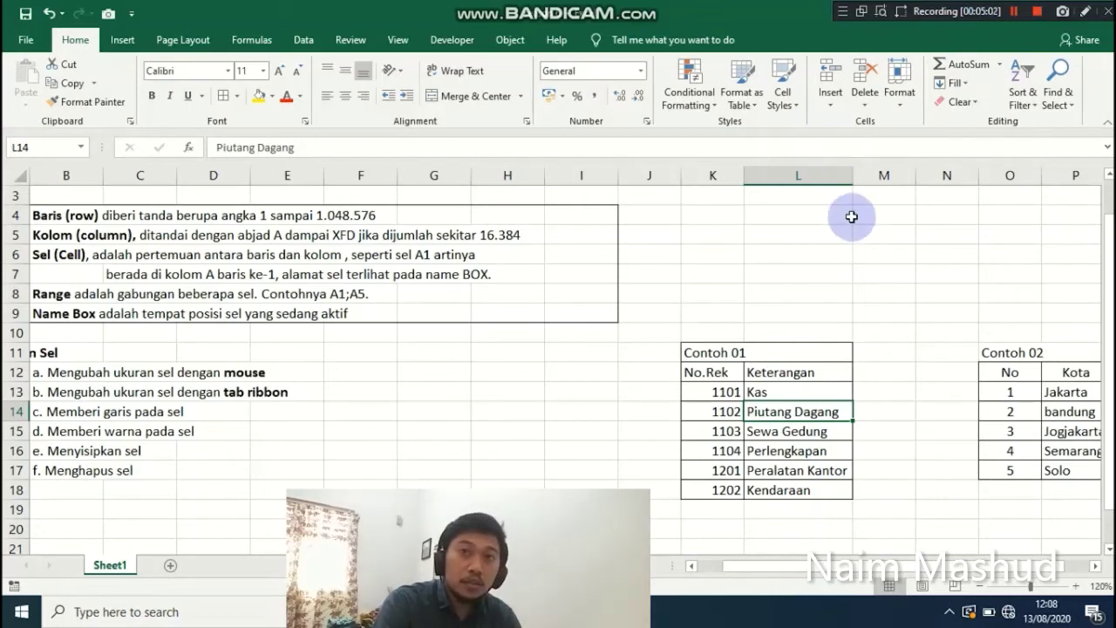
{"action": "left_click", "coordinate": [87, 413]}
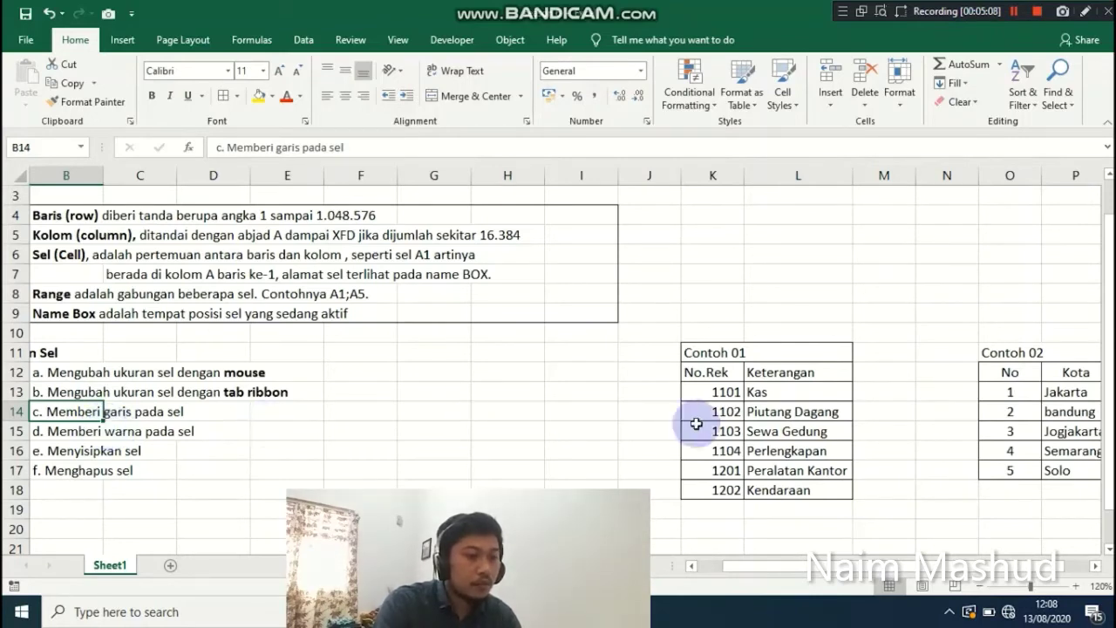
- Fill the Contoh 01 heading rows K11:L12 green
{"action": "left_click_drag", "start_coordinate": [724, 353], "coordinate": [829, 380]}
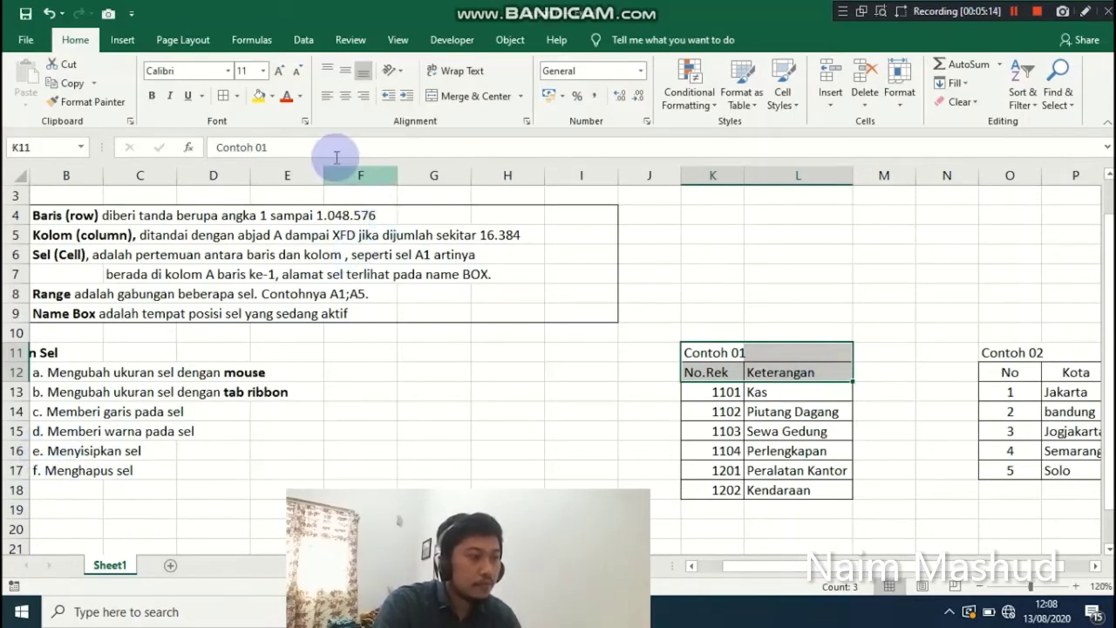
{"action": "left_click", "coordinate": [272, 99]}
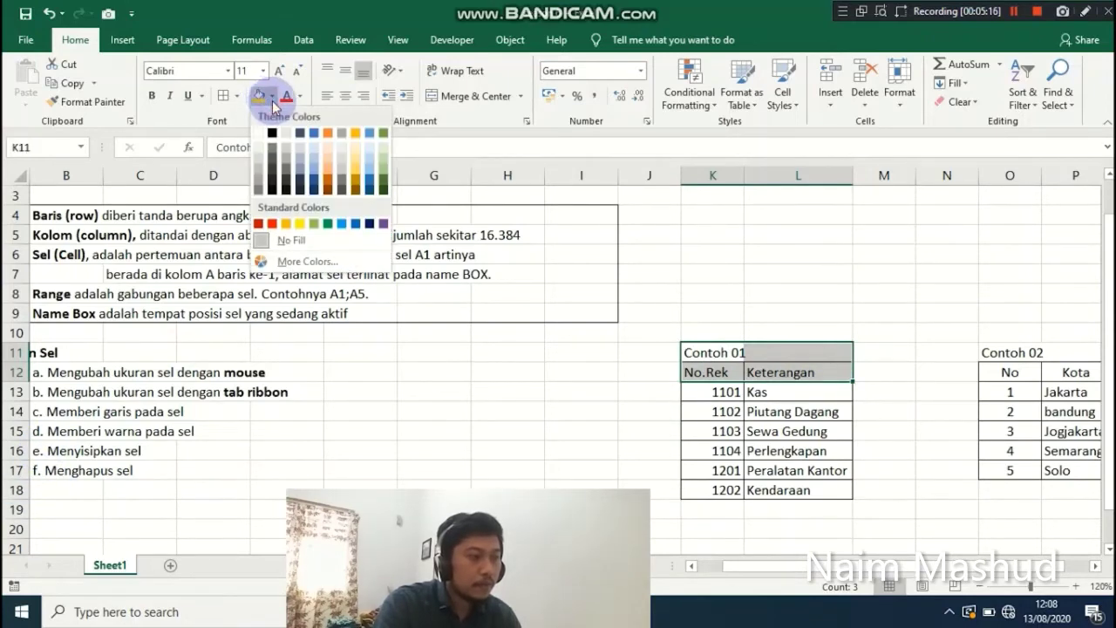
{"action": "left_click", "coordinate": [314, 225]}
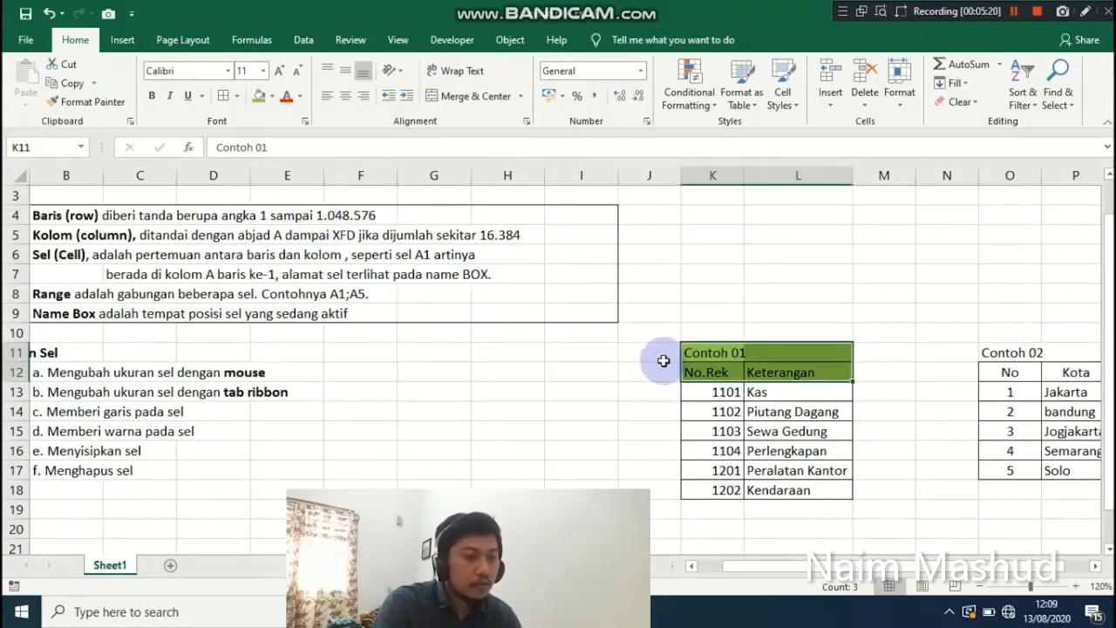
- Make the No.Rek and Keterangan header cells centred and bold
{"action": "left_click_drag", "start_coordinate": [722, 374], "coordinate": [821, 382]}
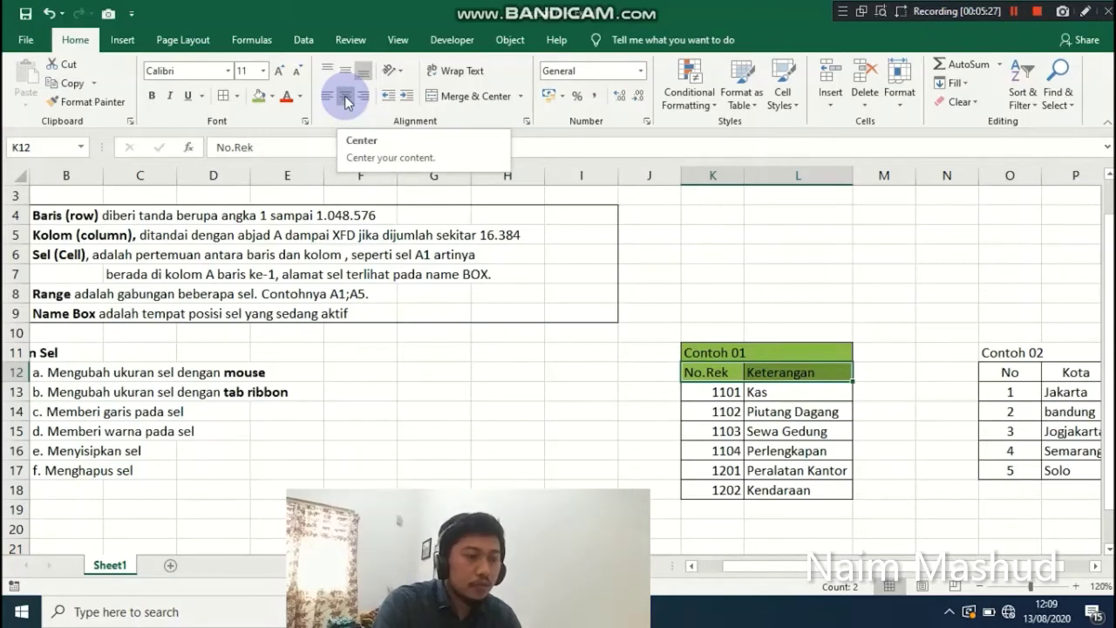
{"action": "left_click", "coordinate": [346, 96]}
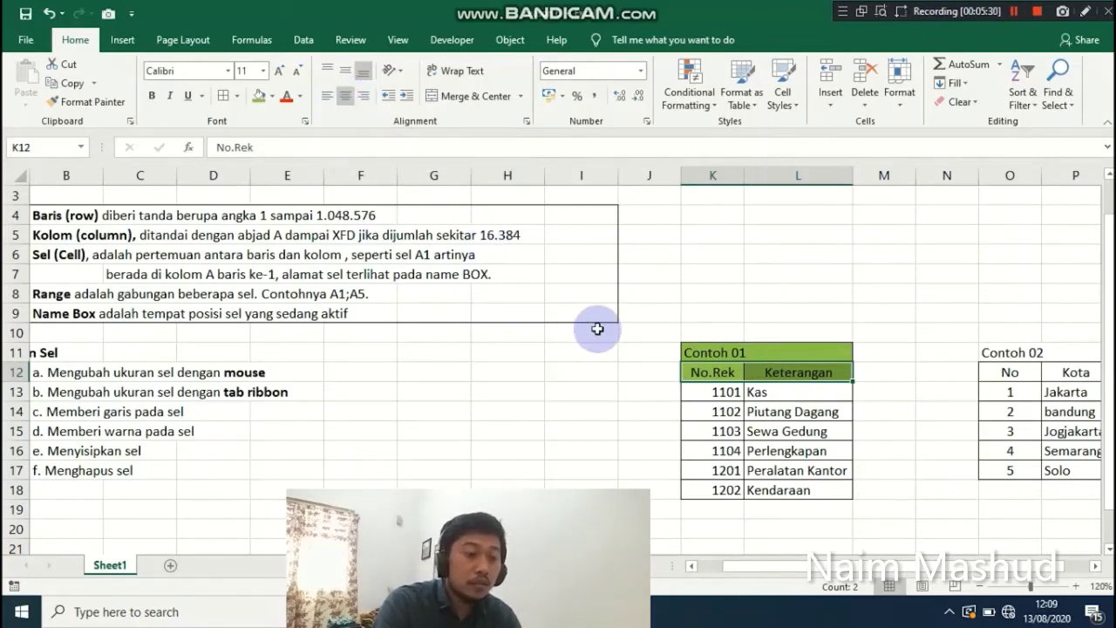
{"action": "left_click", "coordinate": [157, 99]}
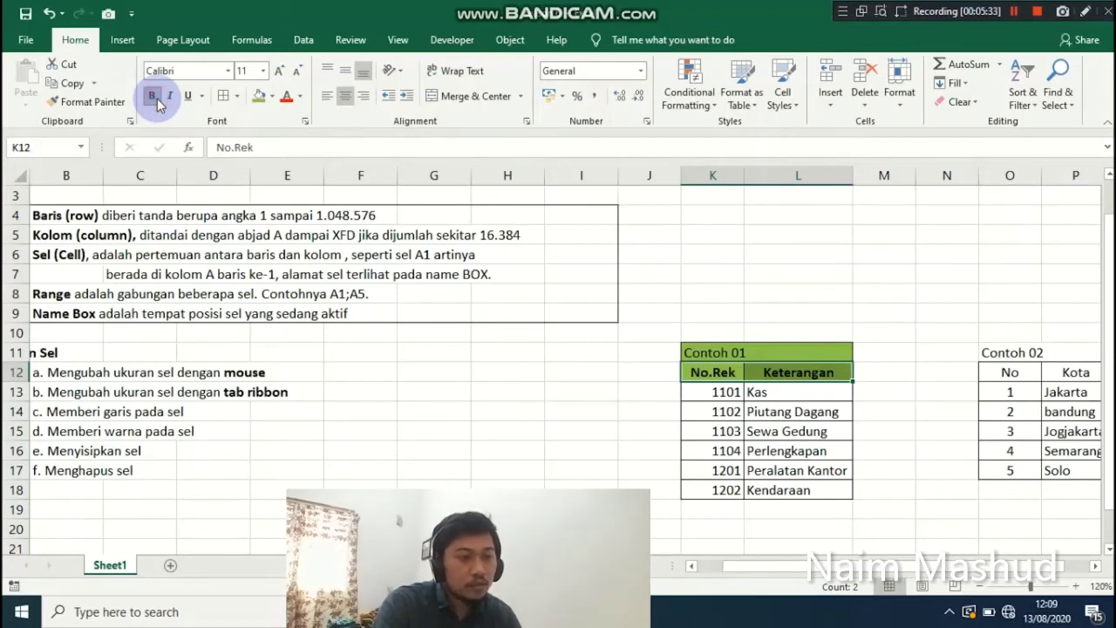
{"action": "left_click", "coordinate": [704, 353]}
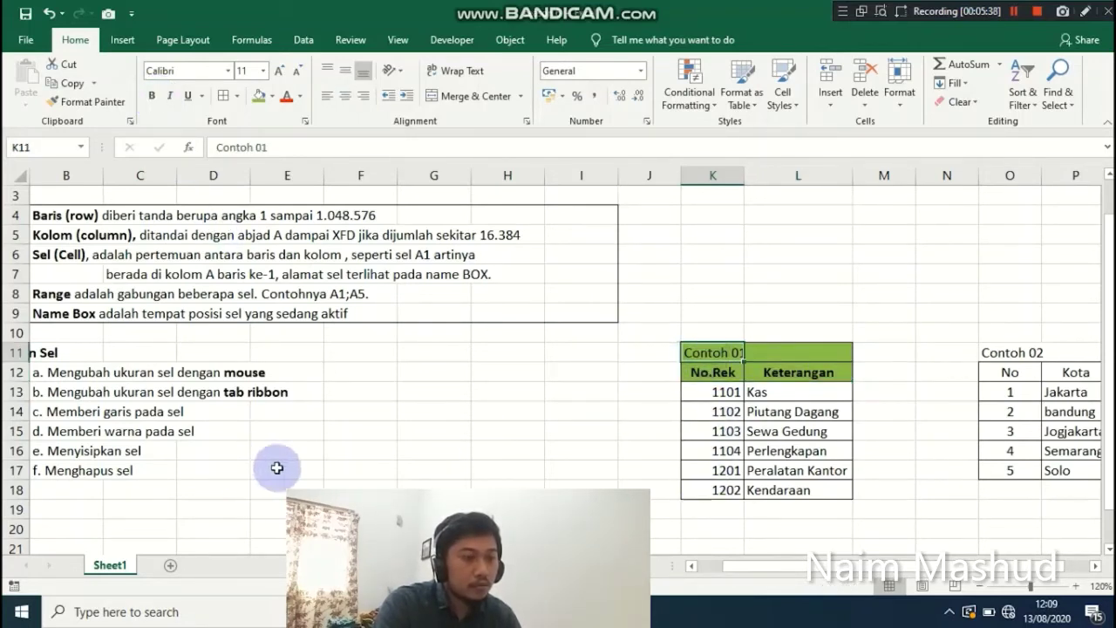
{"action": "left_click_drag", "start_coordinate": [713, 352], "coordinate": [777, 370]}
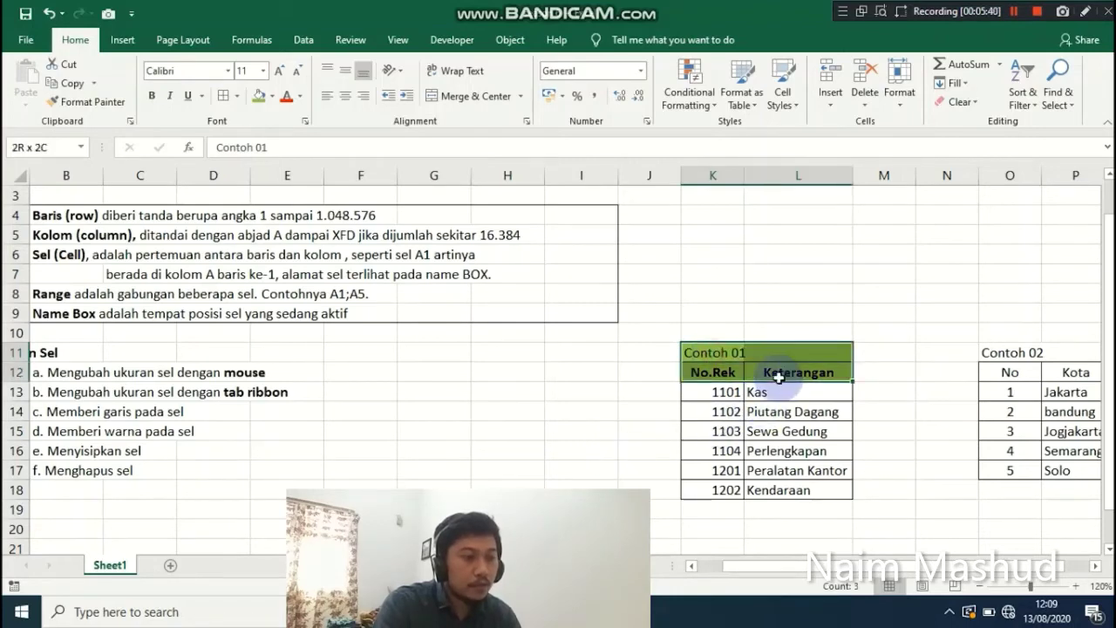
{"action": "left_click", "coordinate": [273, 96]}
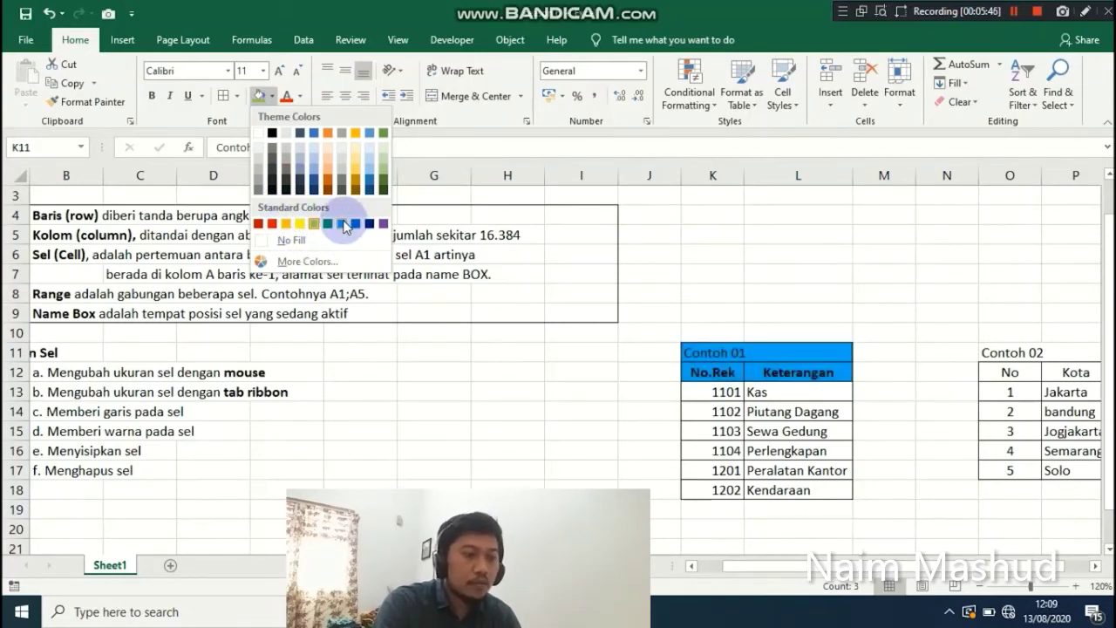
{"action": "left_click", "coordinate": [388, 174]}
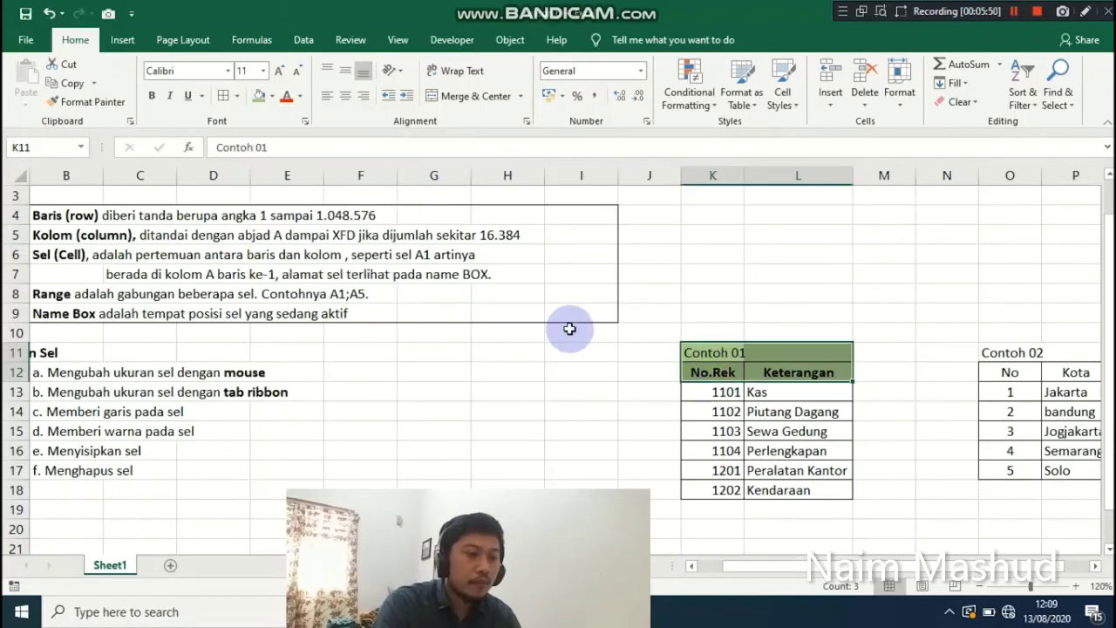
{"action": "scroll", "coordinate": [717, 384], "scroll_direction": "down", "scroll_amount": 1}
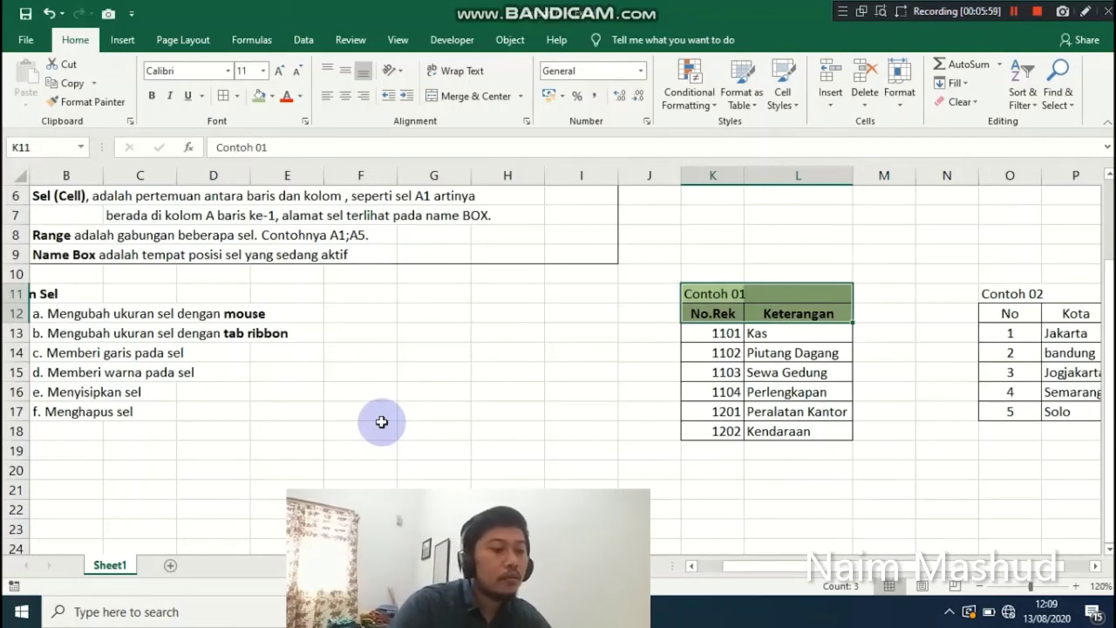
- Fill the Contoh 02 title and No/Kota header rows O11:P12 with Standard Colors blue
{"action": "left_click", "coordinate": [68, 391]}
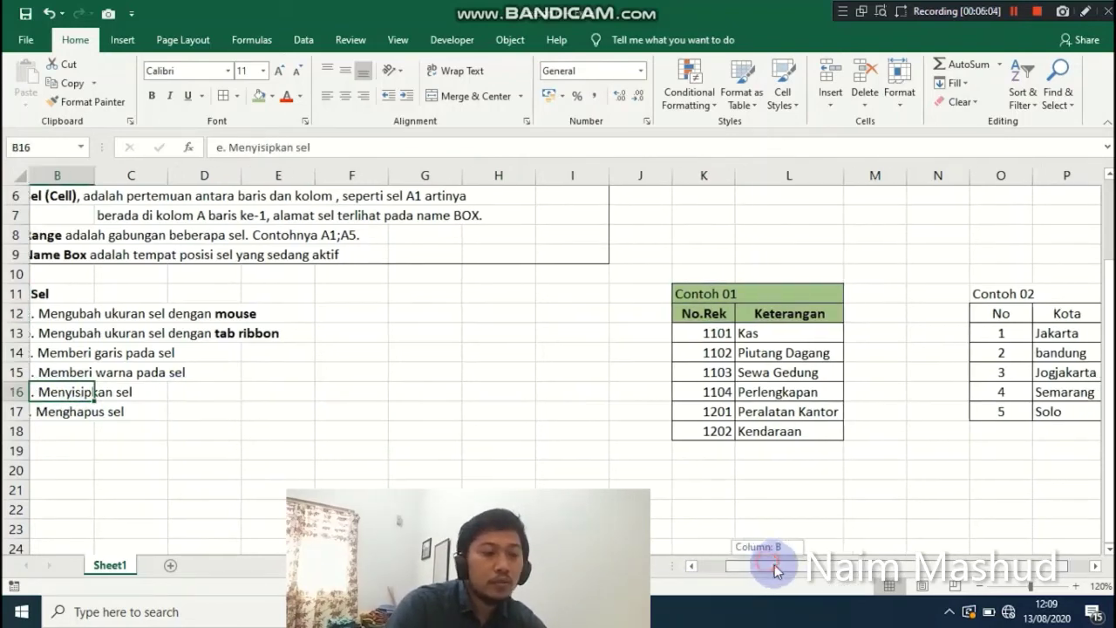
{"action": "left_click_drag", "start_coordinate": [773, 565], "coordinate": [855, 565]}
{"action": "left_click", "coordinate": [939, 354]}
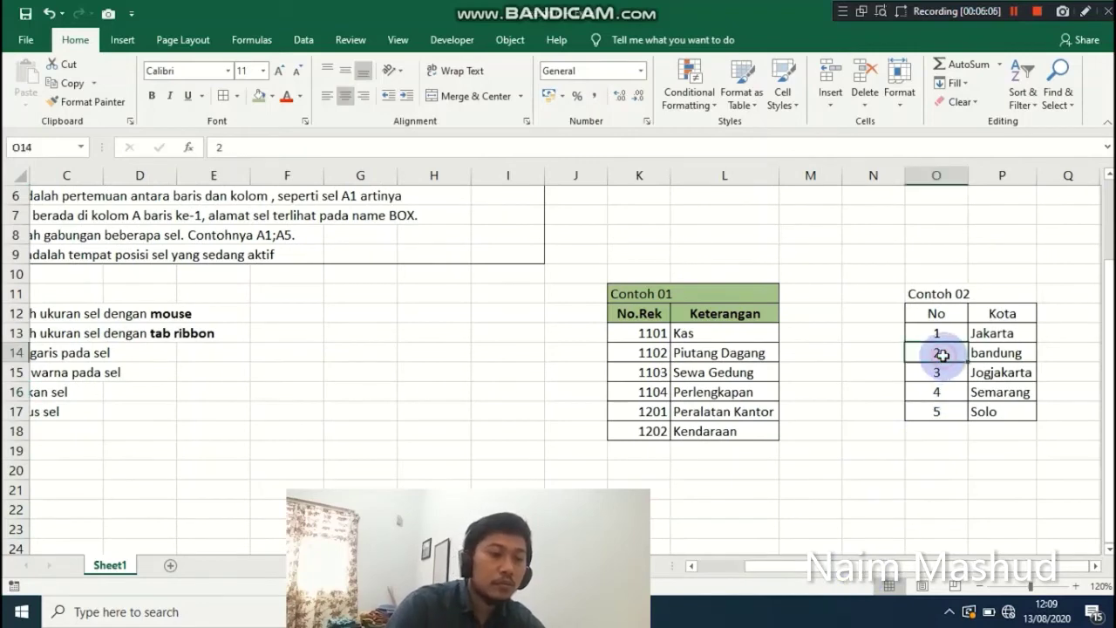
{"action": "mouse_move", "coordinate": [934, 292]}
{"action": "left_mouse_down"}
{"action": "mouse_move", "coordinate": [938, 313]}
{"action": "mouse_move", "coordinate": [1001, 314]}
{"action": "left_mouse_up"}
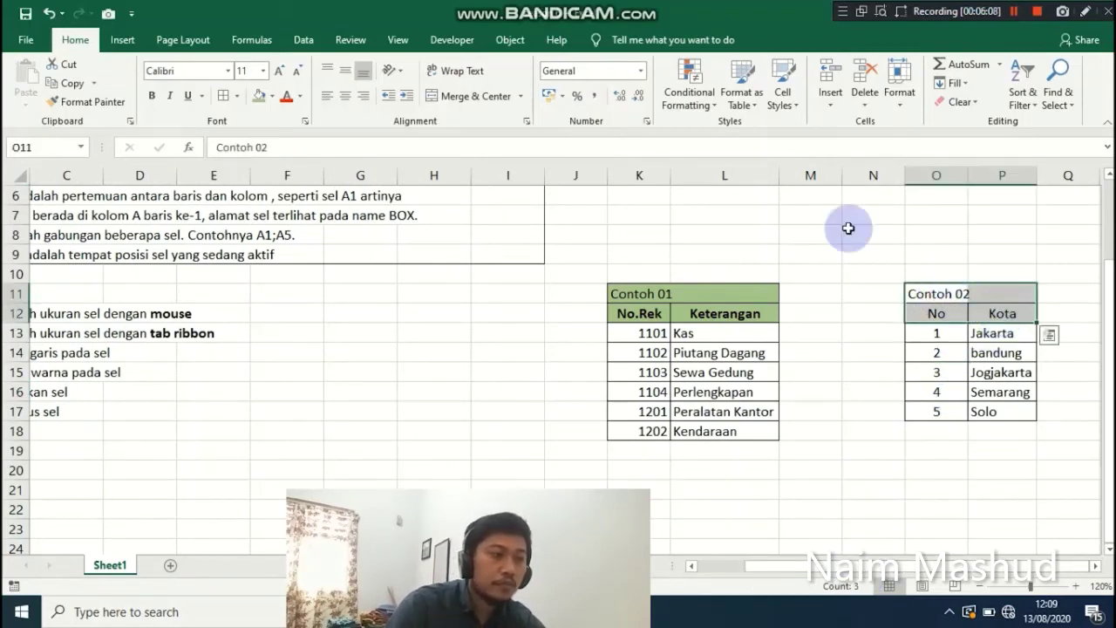
{"action": "left_click", "coordinate": [260, 95]}
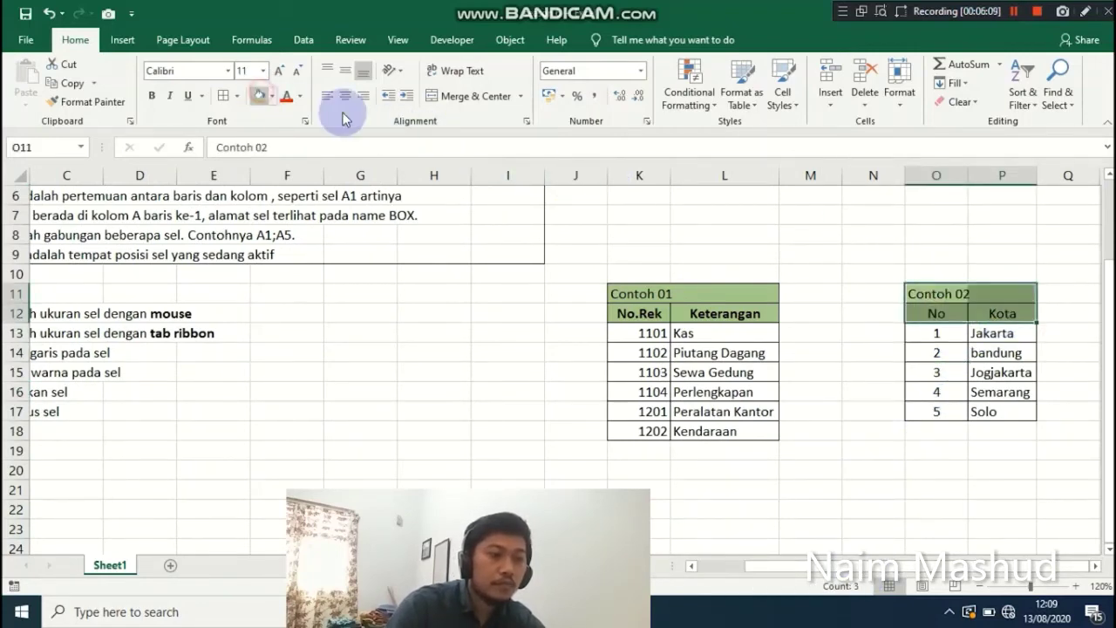
{"action": "left_click", "coordinate": [272, 96]}
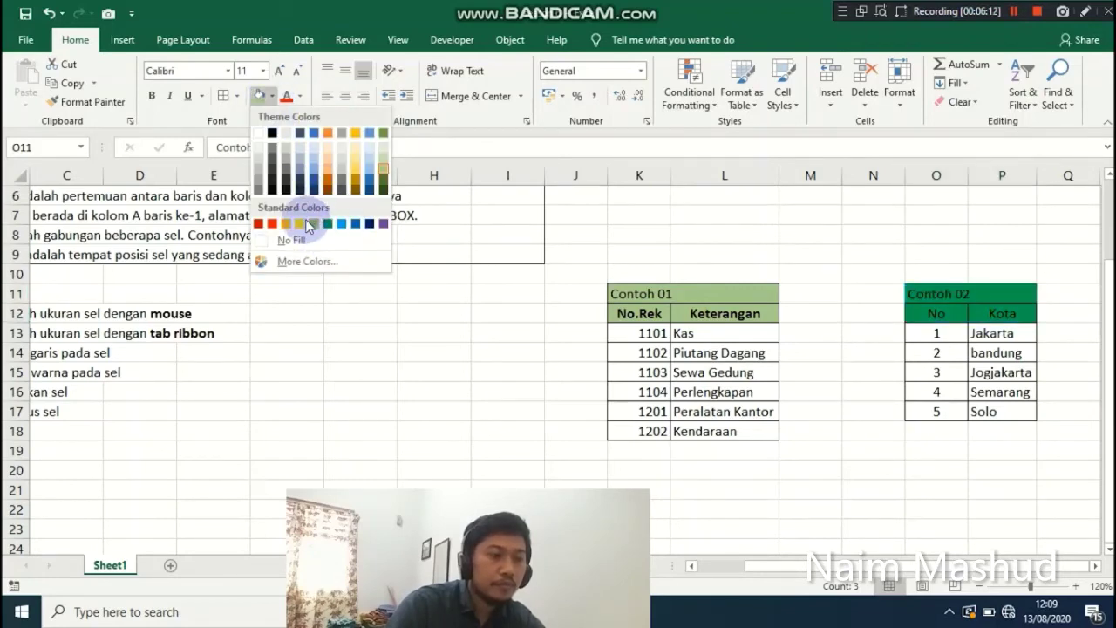
{"action": "left_click", "coordinate": [339, 225]}
{"action": "left_click", "coordinate": [945, 333]}
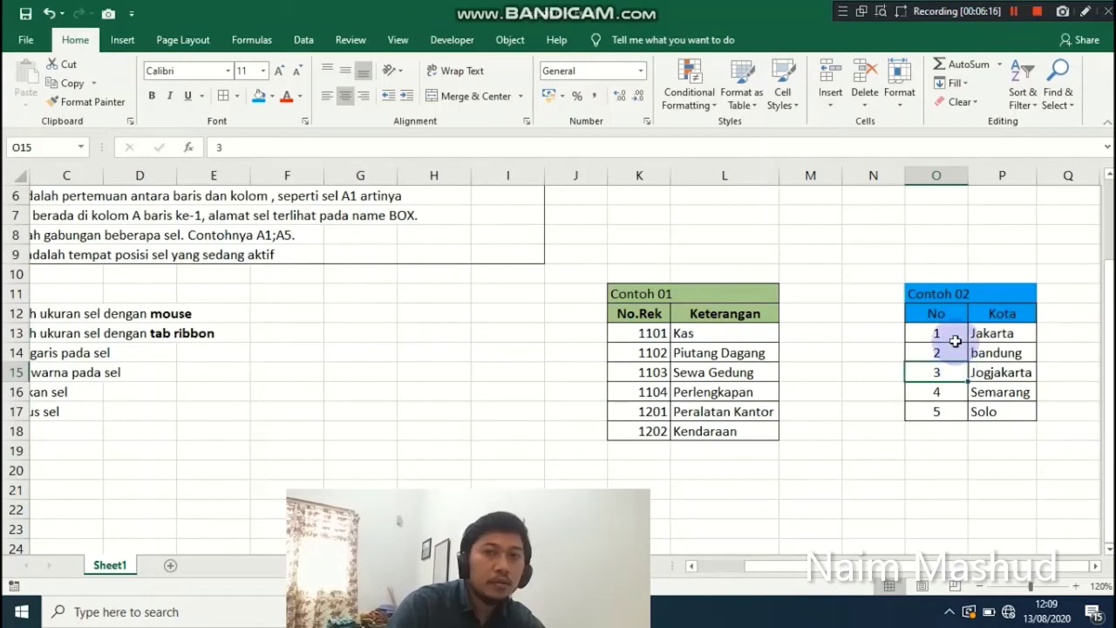
{"action": "key", "text": "Down"}
{"action": "key", "text": "Down"}
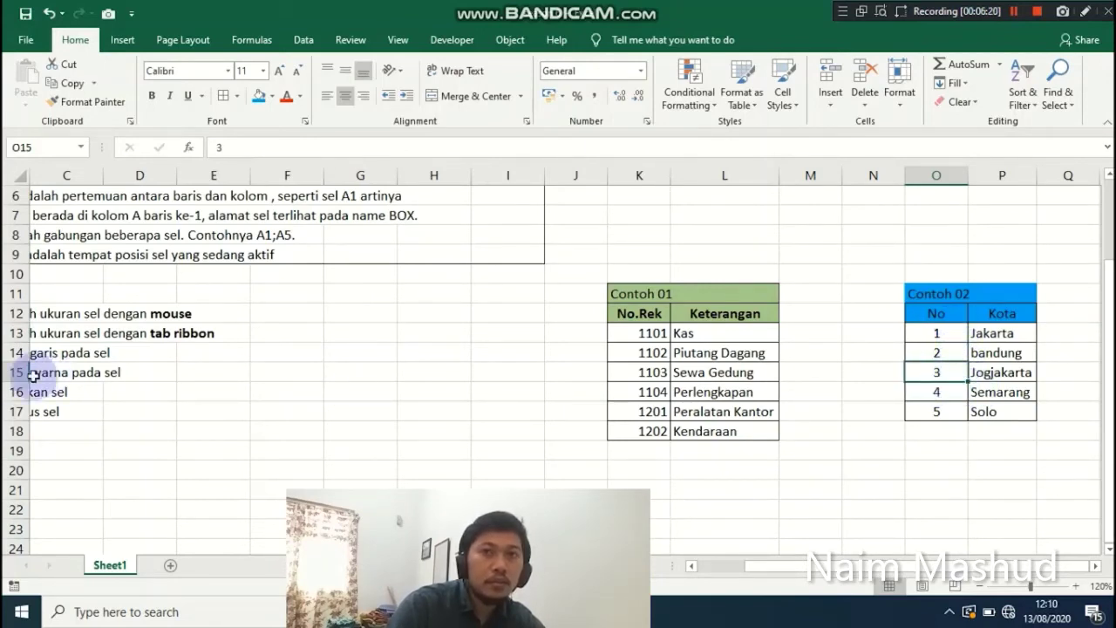
{"action": "right_click", "coordinate": [933, 378]}
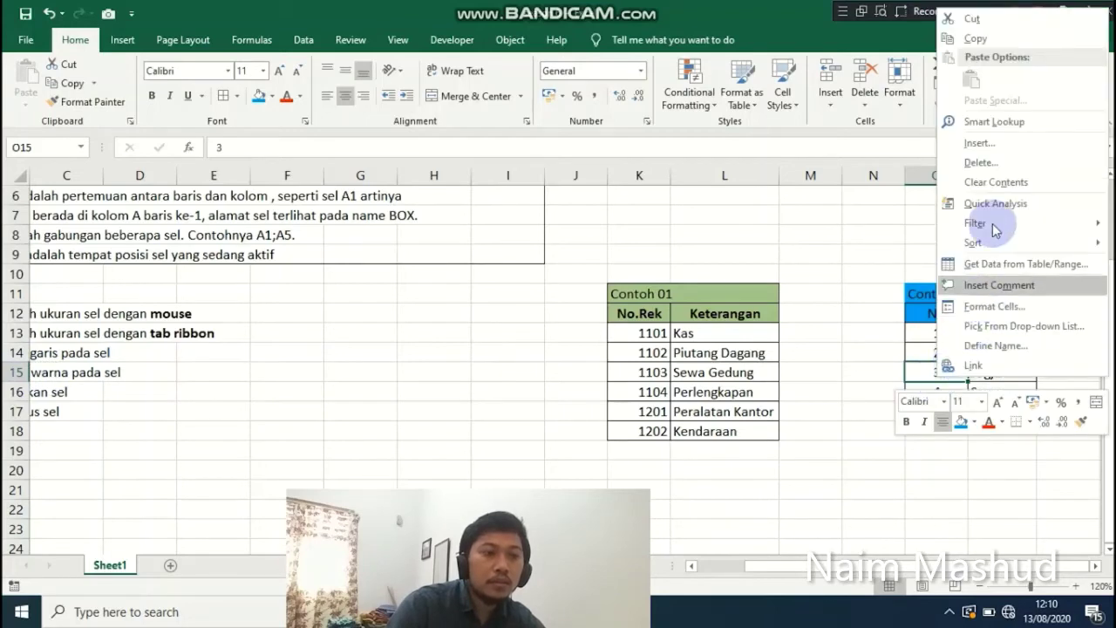
{"action": "left_click", "coordinate": [993, 150]}
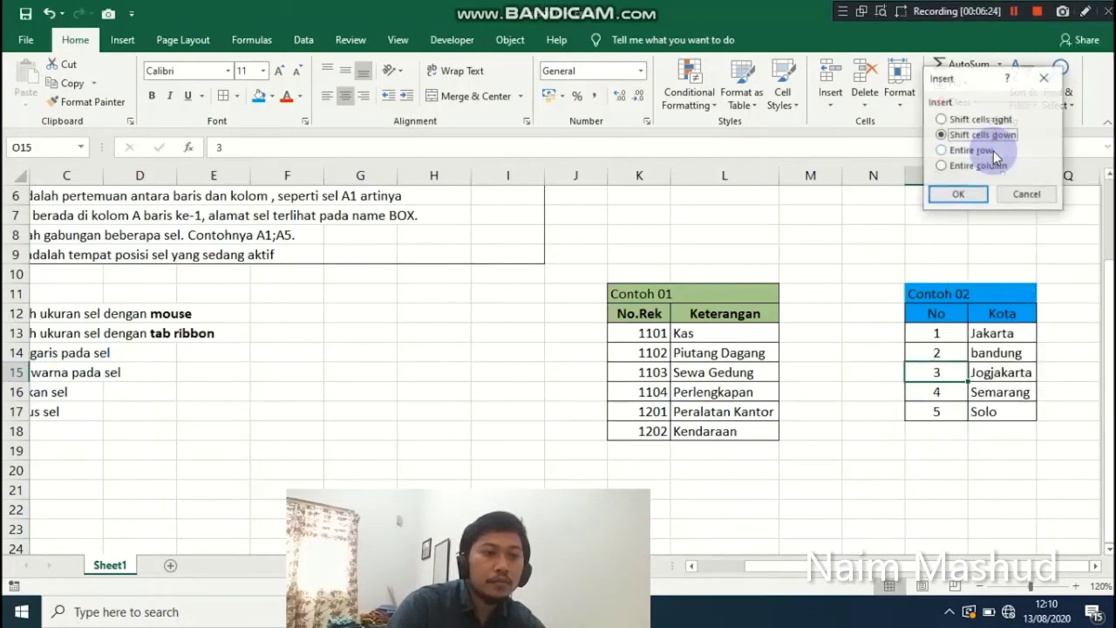
{"action": "left_click", "coordinate": [976, 195]}
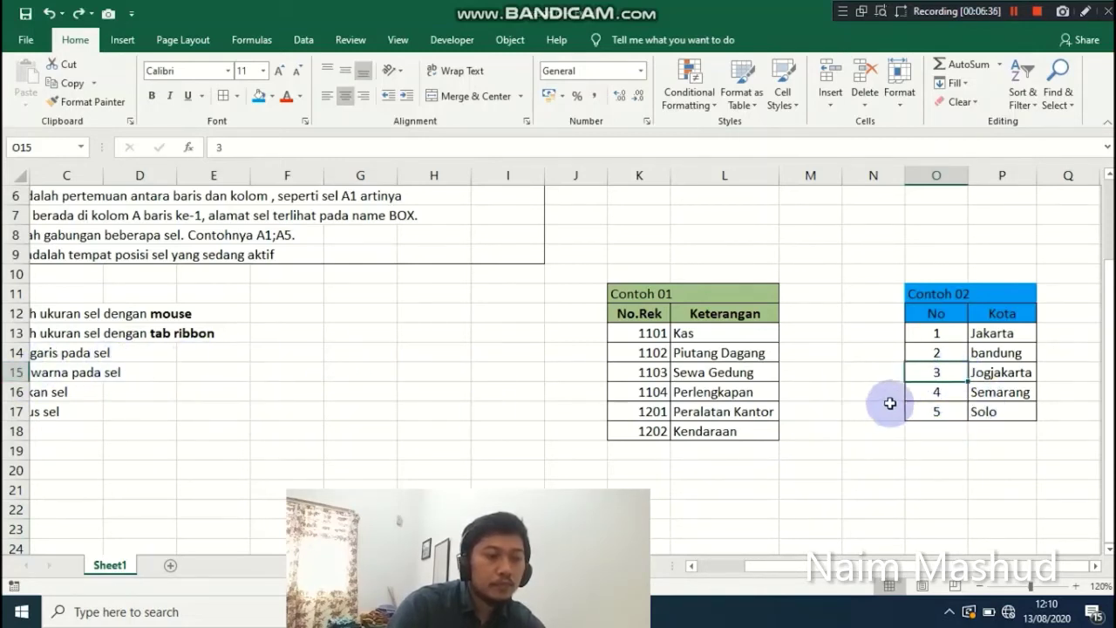
{"action": "left_click_drag", "start_coordinate": [941, 371], "coordinate": [1022, 372]}
{"action": "right_click", "coordinate": [1022, 372]}
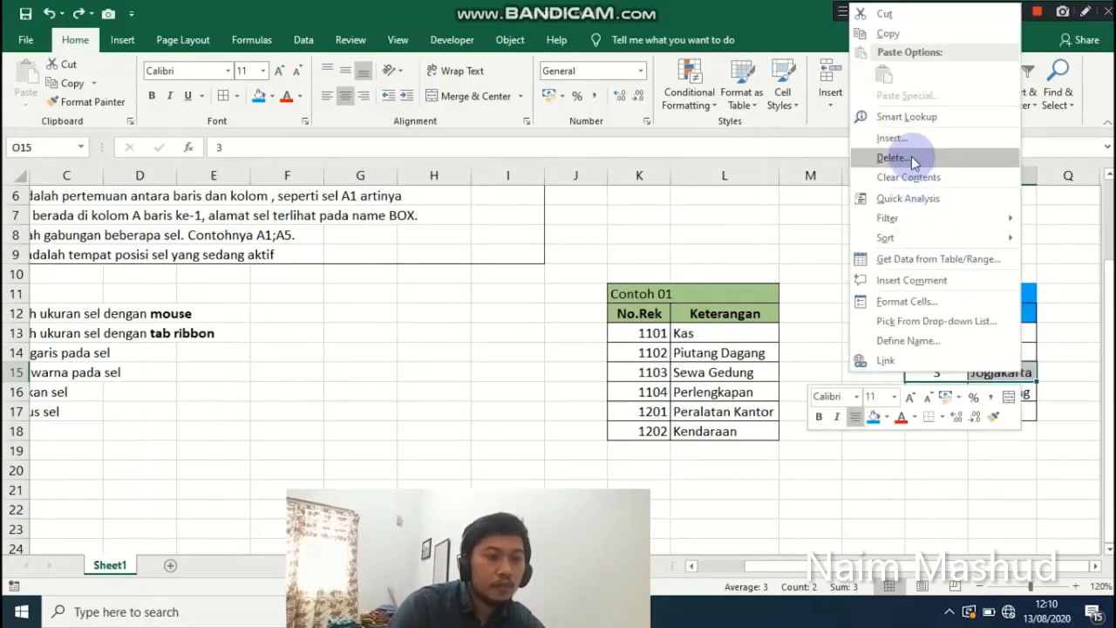
{"action": "left_click", "coordinate": [892, 137]}
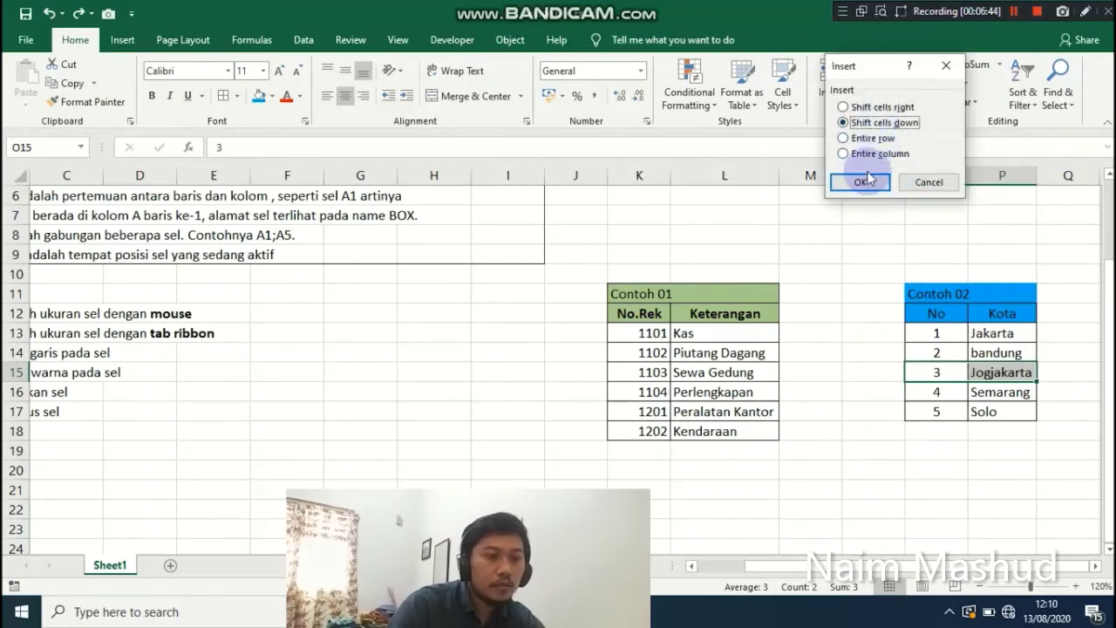
{"action": "left_click", "coordinate": [866, 186]}
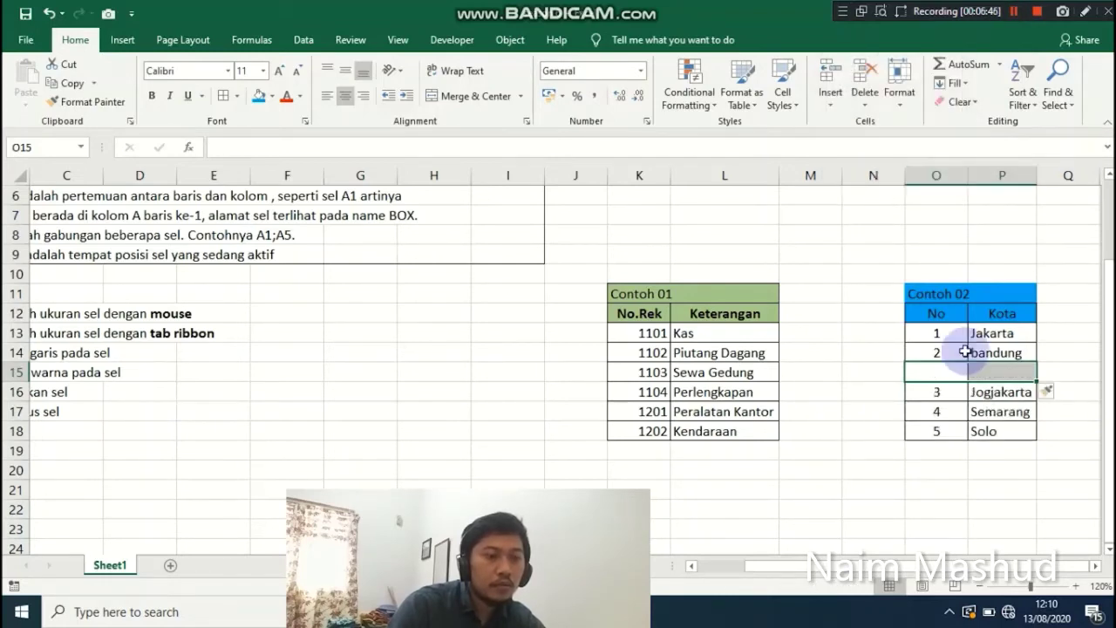
{"action": "right_click", "coordinate": [955, 376]}
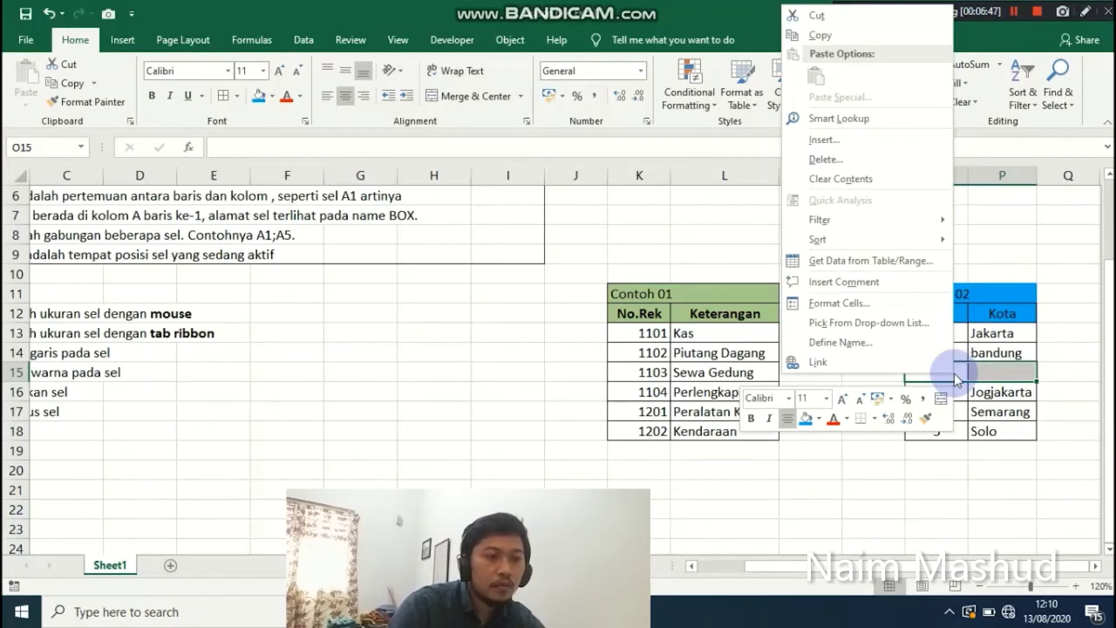
{"action": "left_click", "coordinate": [959, 354]}
{"action": "right_click", "coordinate": [956, 354]}
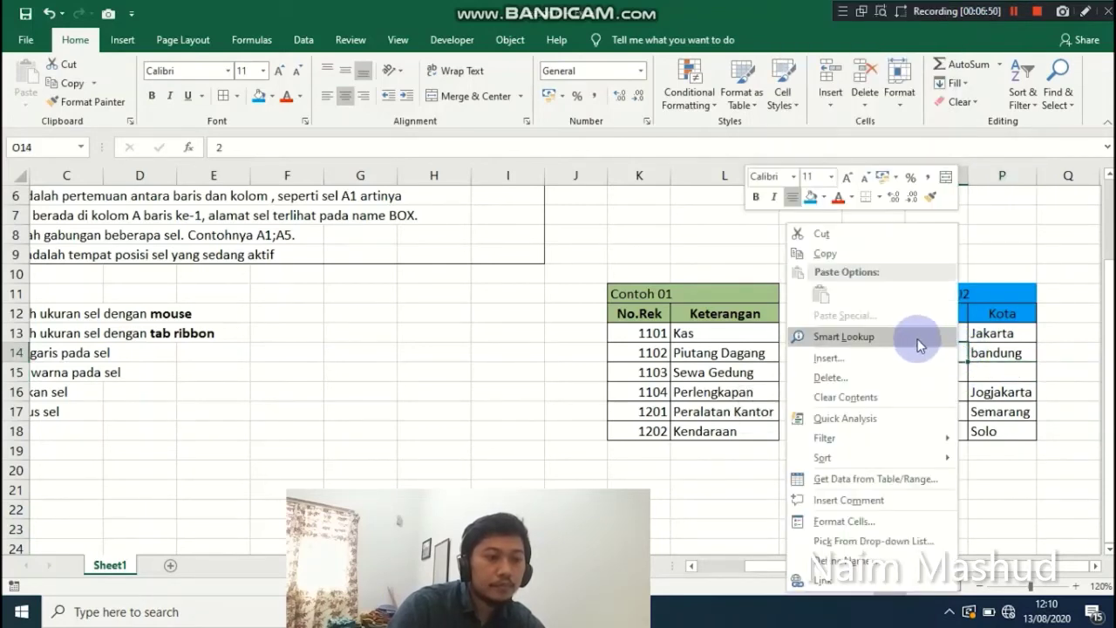
{"action": "left_click", "coordinate": [859, 357]}
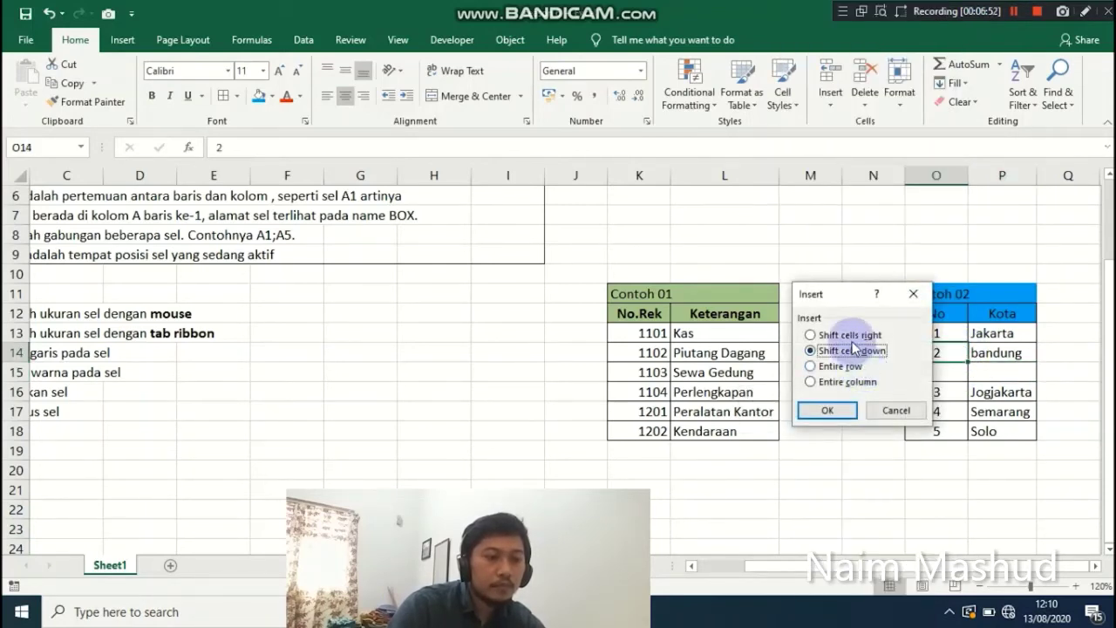
{"action": "left_click", "coordinate": [850, 335]}
{"action": "left_click", "coordinate": [839, 409]}
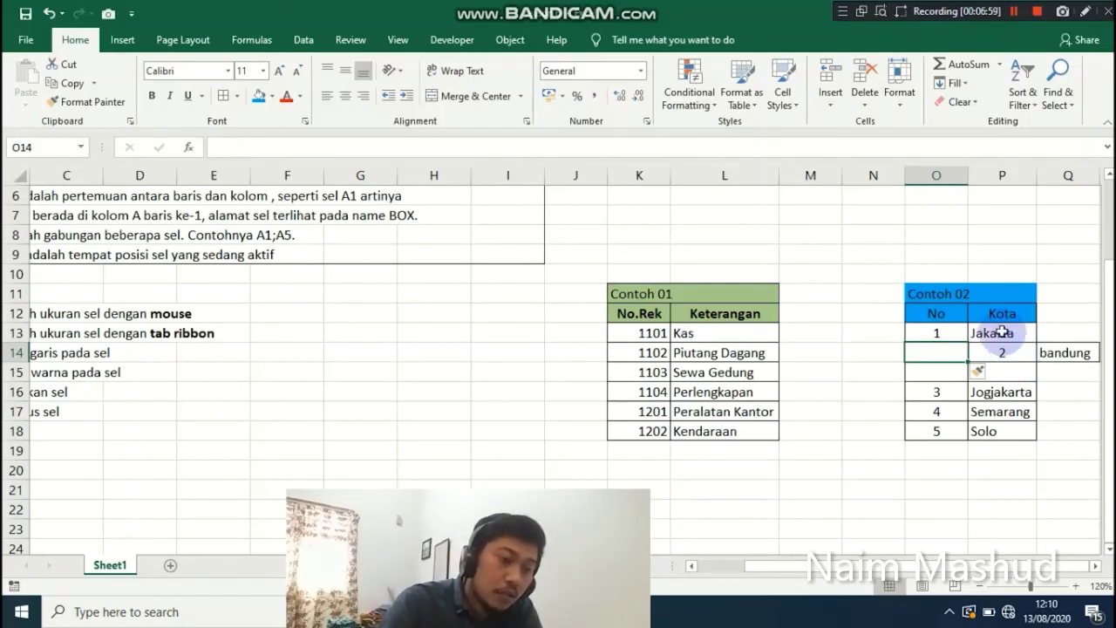
{"action": "key", "text": "ctrl+z"}
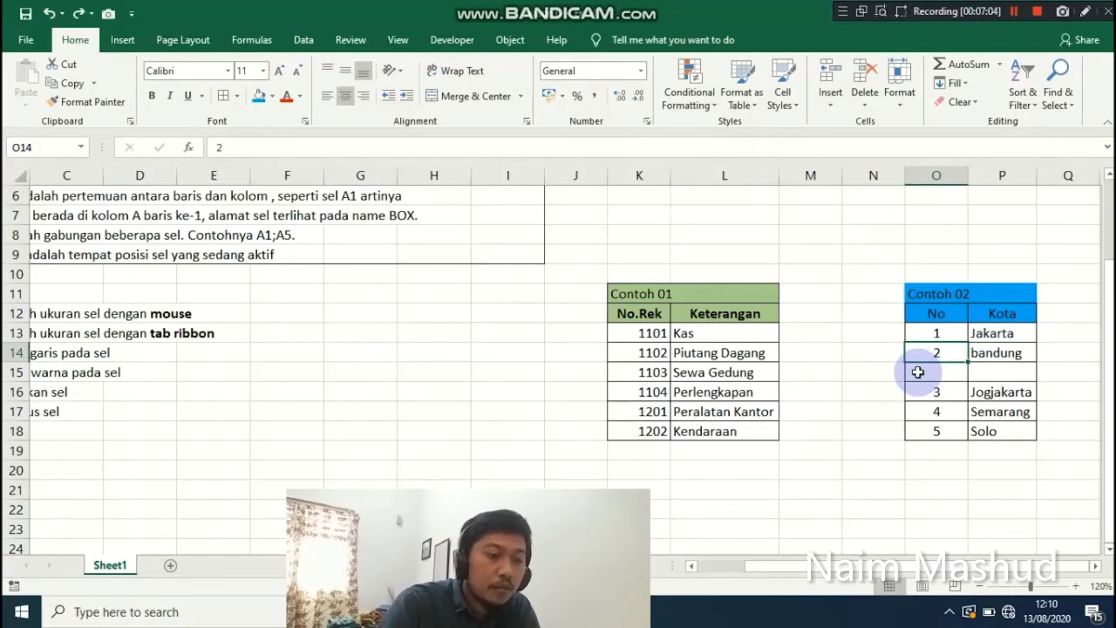
{"action": "key", "text": "ctrl+z"}
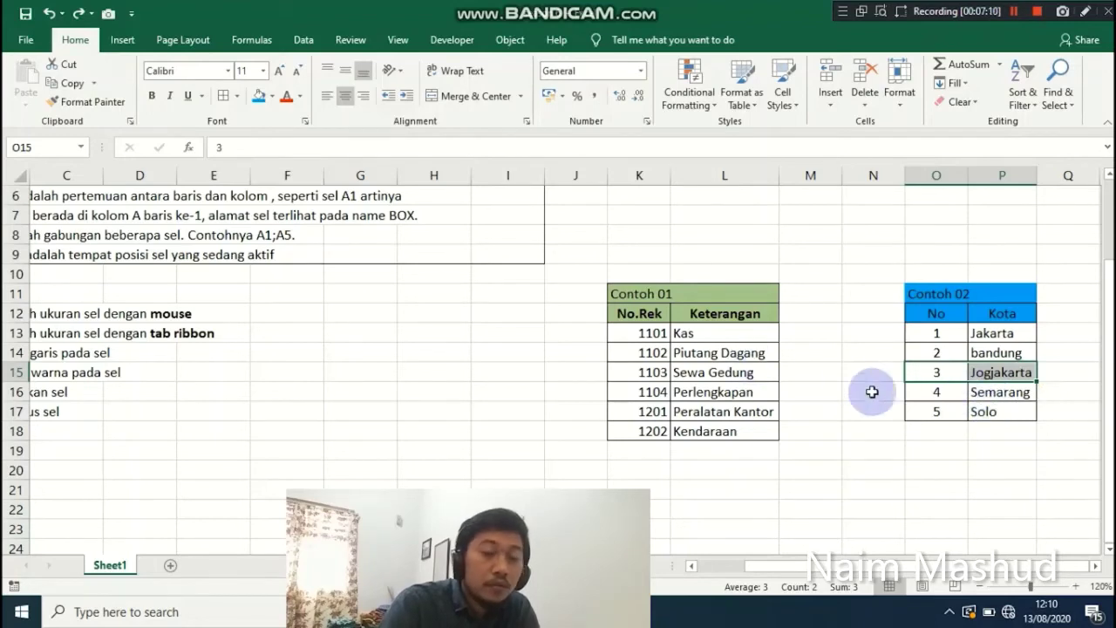
{"action": "right_click", "coordinate": [944, 373]}
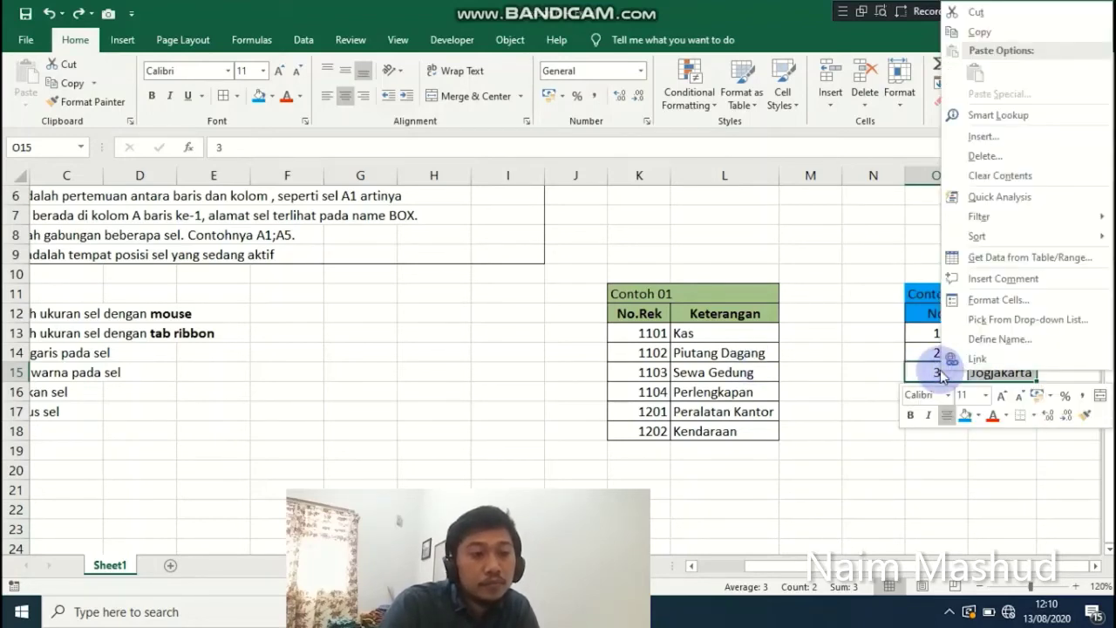
{"action": "left_click", "coordinate": [991, 157]}
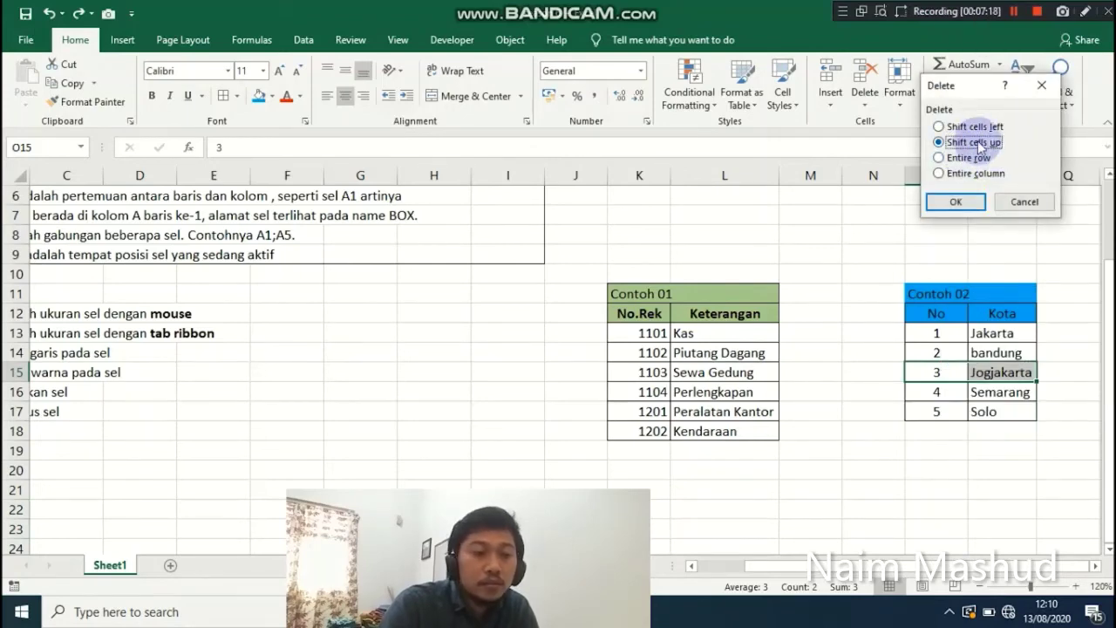
{"action": "left_click", "coordinate": [969, 201]}
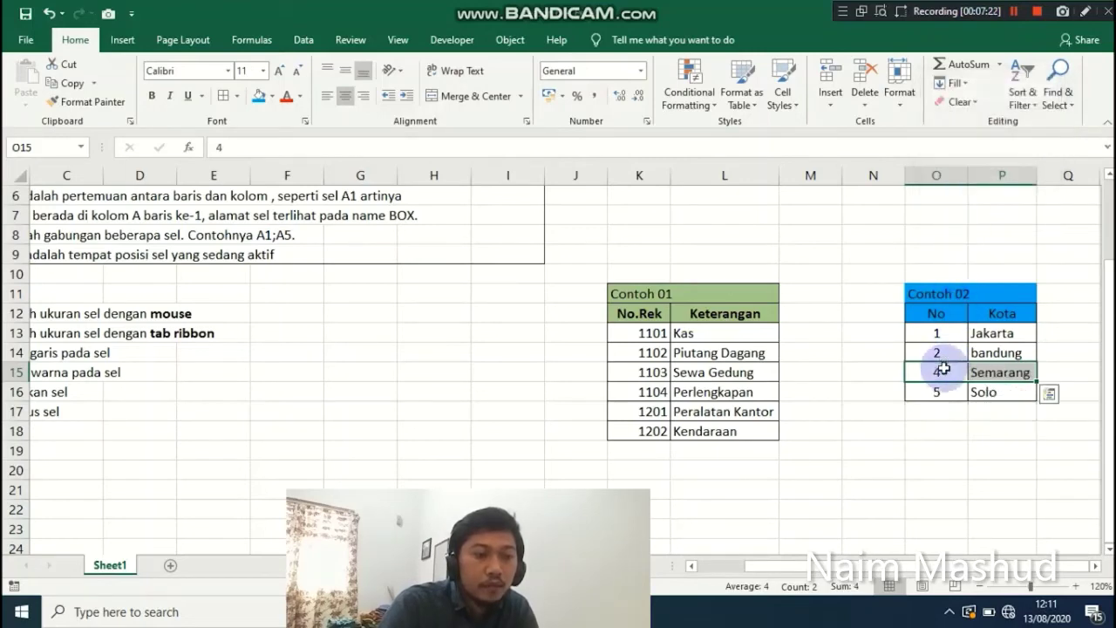
{"action": "left_click", "coordinate": [1095, 565]}
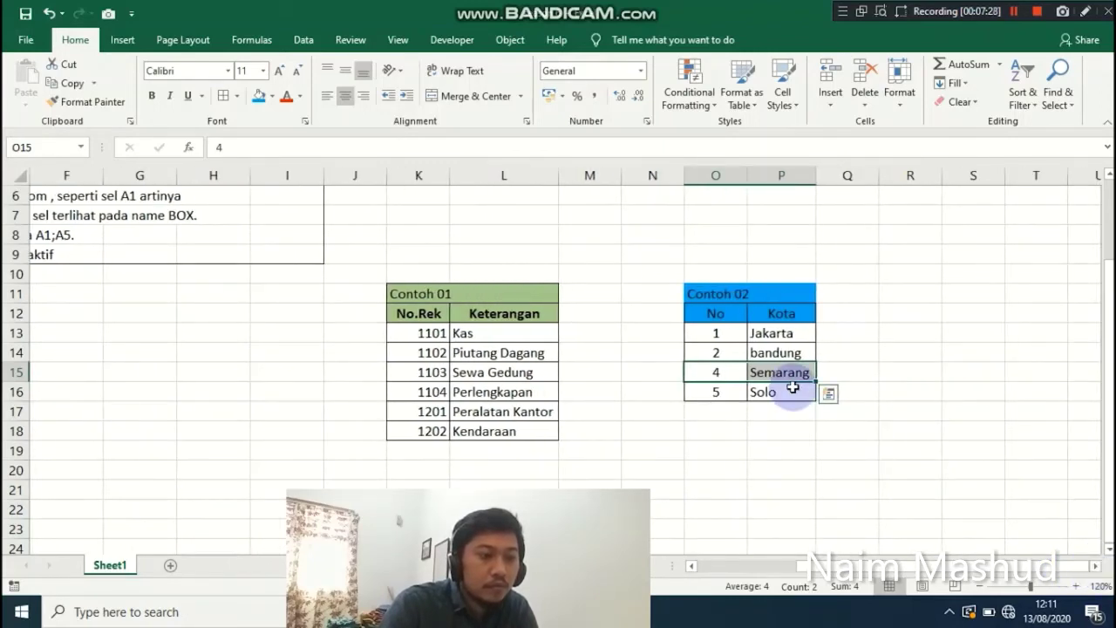
{"action": "key", "text": "ctrl+z"}
{"action": "right_click", "coordinate": [781, 375]}
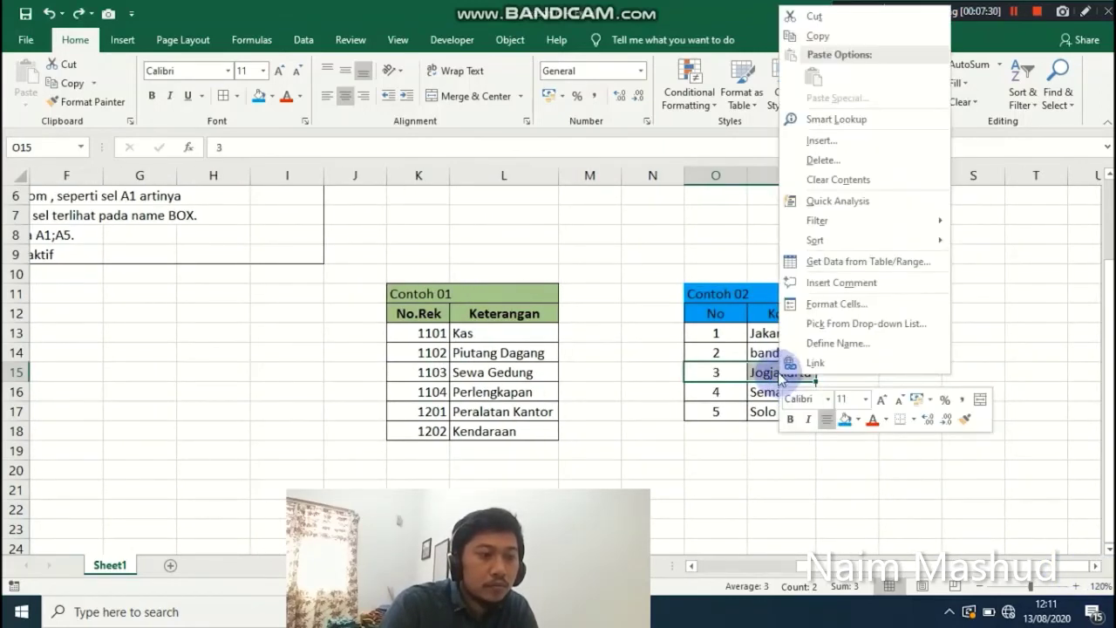
{"action": "left_click", "coordinate": [829, 159]}
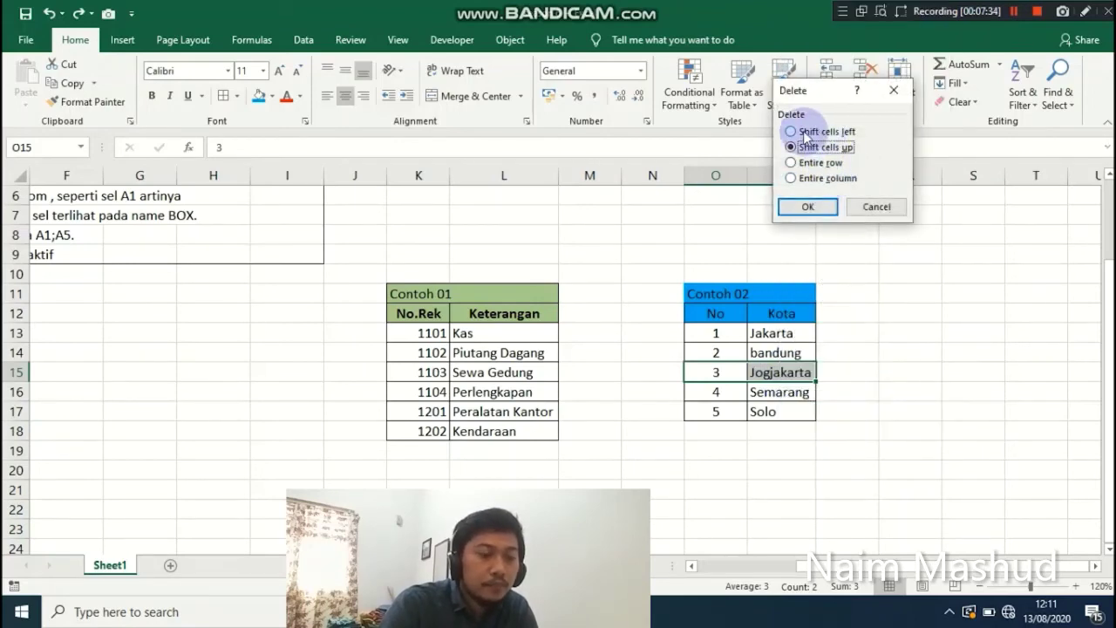
{"action": "left_click", "coordinate": [819, 204]}
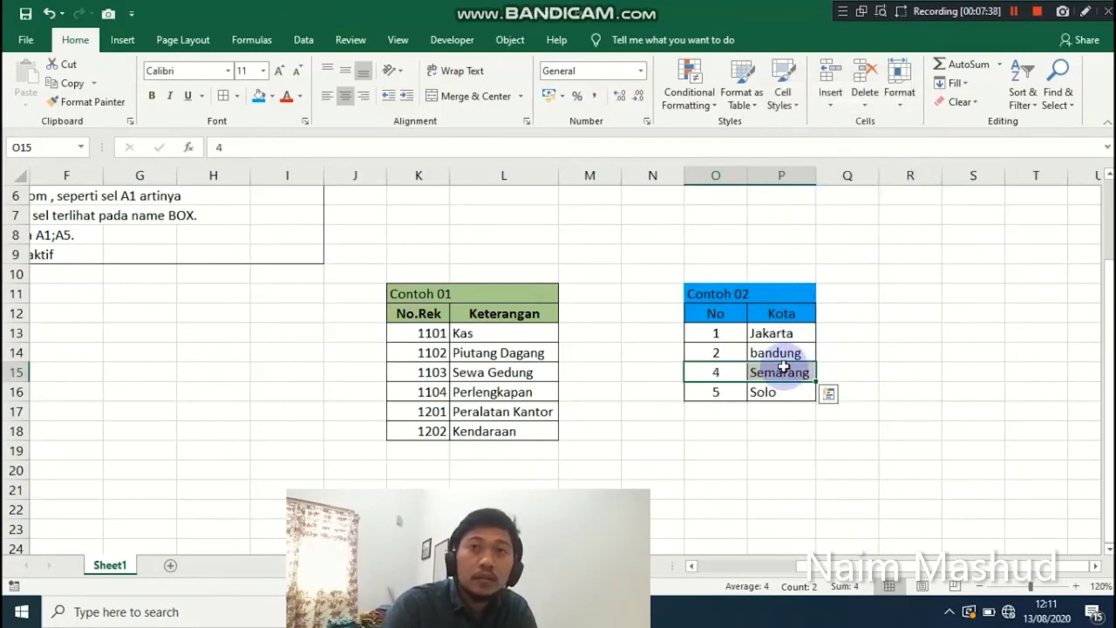
{"action": "key", "text": "ctrl+z"}
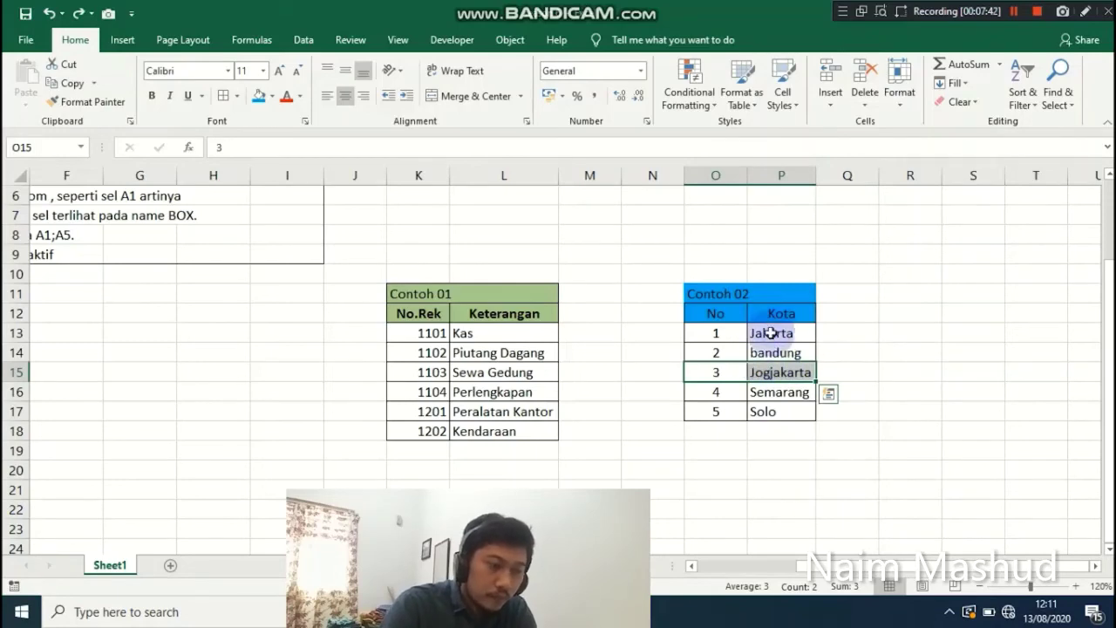
- Select the No column numbers 1 to 5 in cells O13:O17 of the Contoh 02 table
{"action": "mouse_move", "coordinate": [785, 565]}
{"action": "left_mouse_down"}
{"action": "mouse_move", "coordinate": [736, 572]}
{"action": "mouse_move", "coordinate": [774, 569]}
{"action": "left_mouse_up"}
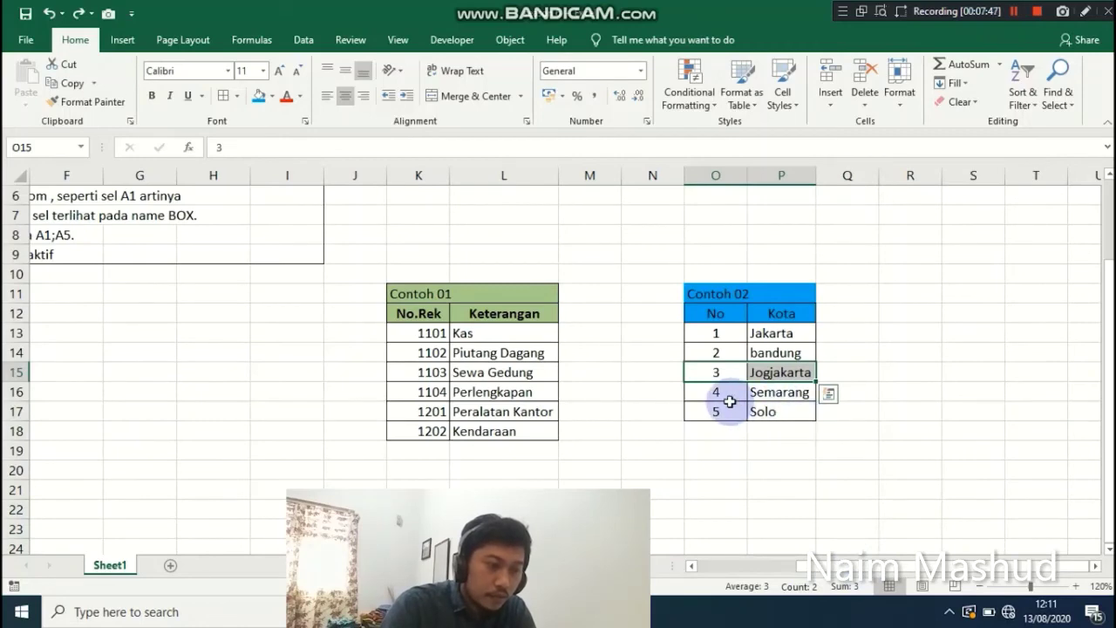
{"action": "left_click_drag", "start_coordinate": [716, 333], "coordinate": [724, 348]}
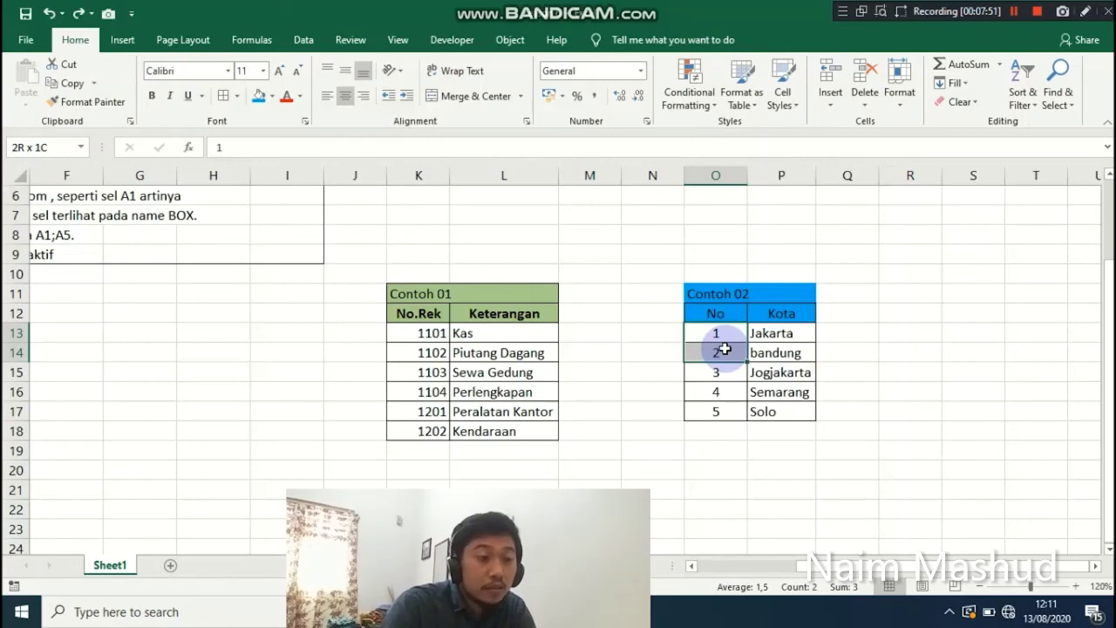
{"action": "left_click", "coordinate": [719, 332]}
{"action": "left_click_drag", "start_coordinate": [719, 332], "coordinate": [717, 412]}
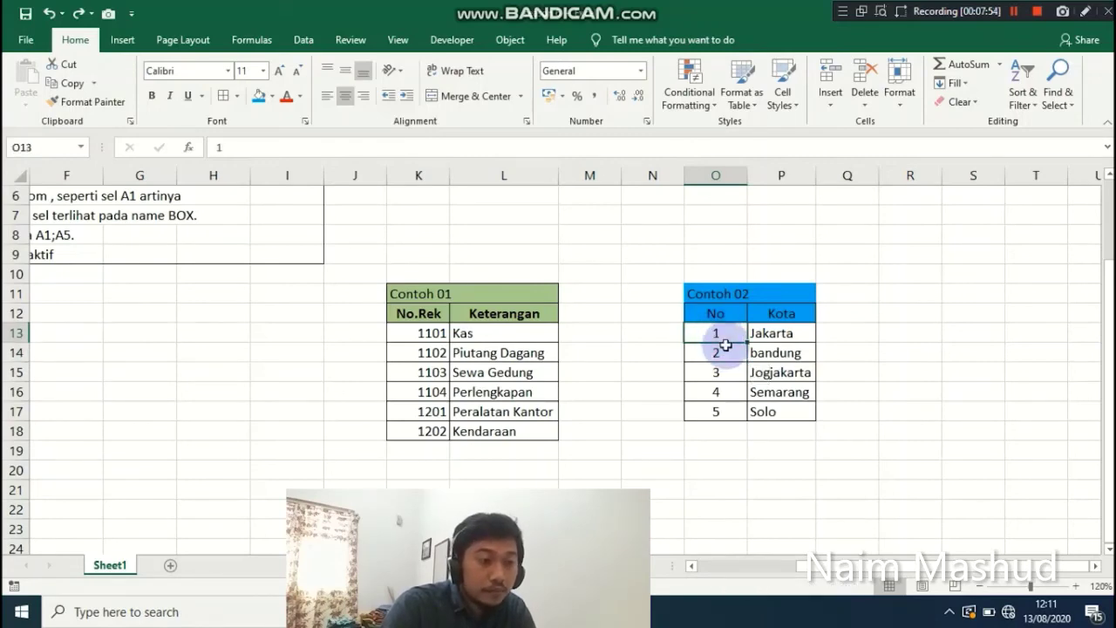
- Clear the No column, then type 1, 2, 3 and 4 into O13:O16
{"action": "key", "text": "Delete"}
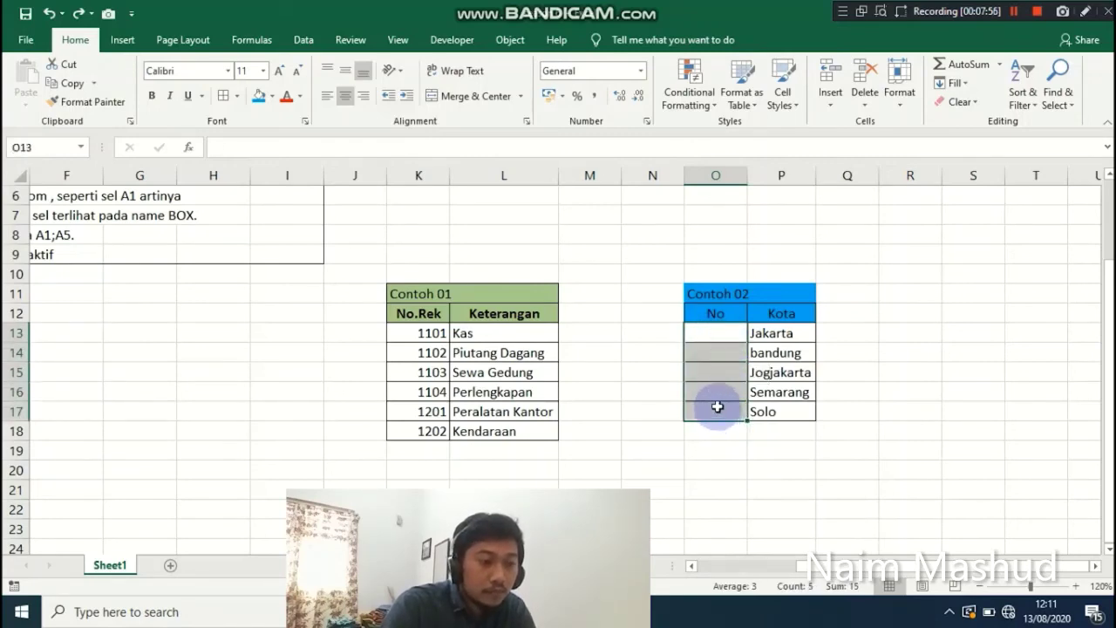
{"action": "left_click", "coordinate": [717, 351]}
{"action": "left_click", "coordinate": [715, 333]}
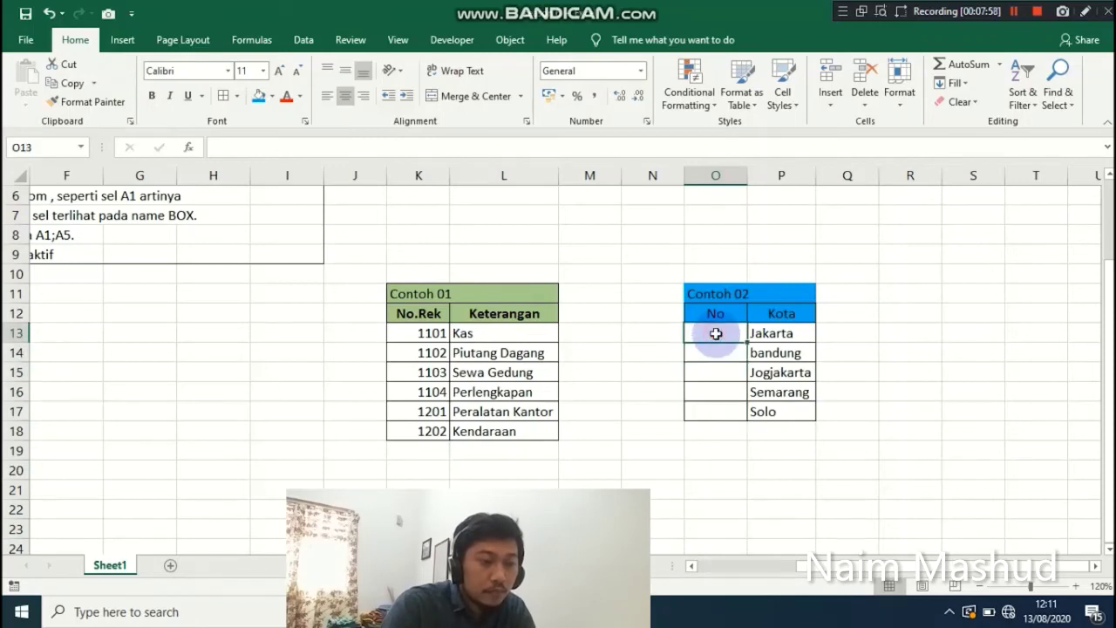
{"action": "type", "text": "1"}
{"action": "left_click", "coordinate": [718, 354]}
{"action": "type", "text": "2"}
{"action": "left_click", "coordinate": [722, 373]}
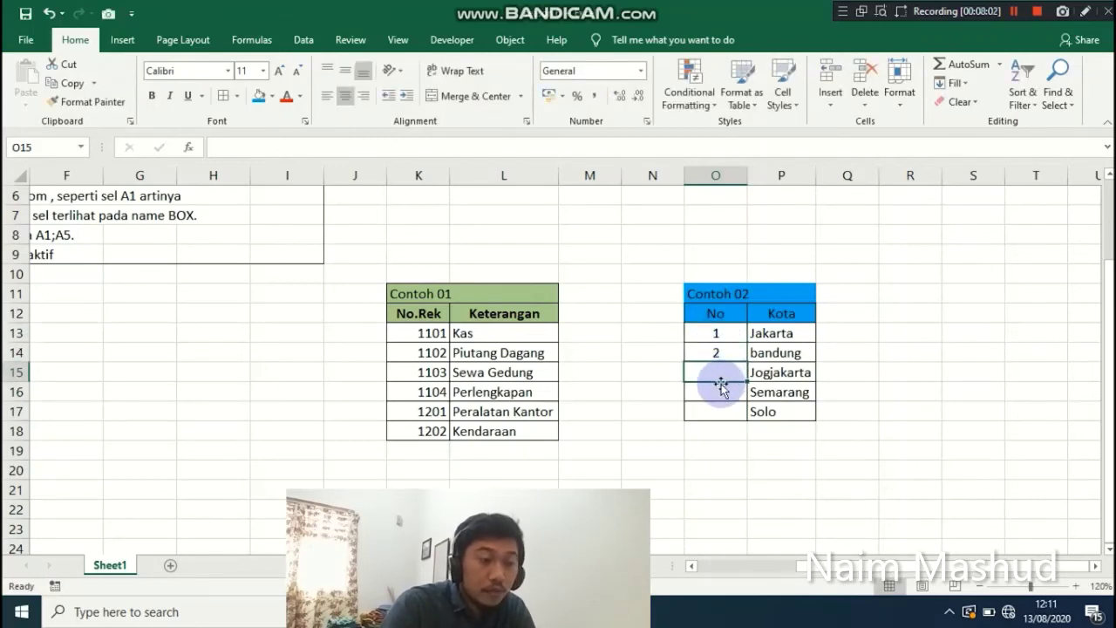
{"action": "type", "text": "3"}
{"action": "left_click", "coordinate": [721, 389]}
{"action": "type", "text": "4"}
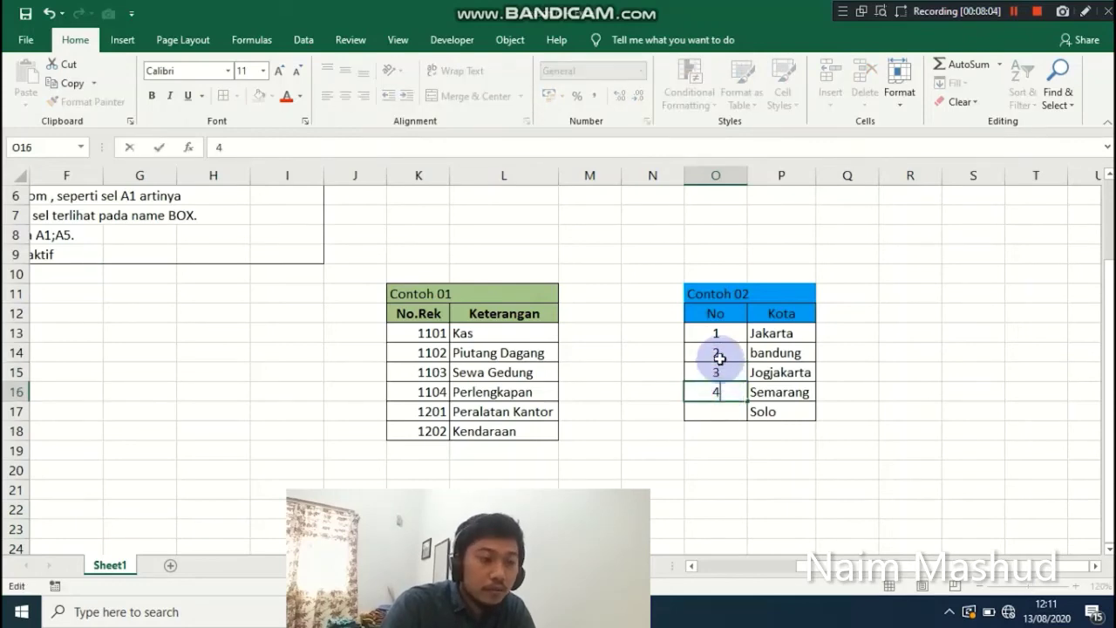
- Drag-fill the No series 3, 4, 5 down to Solo, undoing it to repeat the demo
{"action": "left_click_drag", "start_coordinate": [717, 371], "coordinate": [713, 392]}
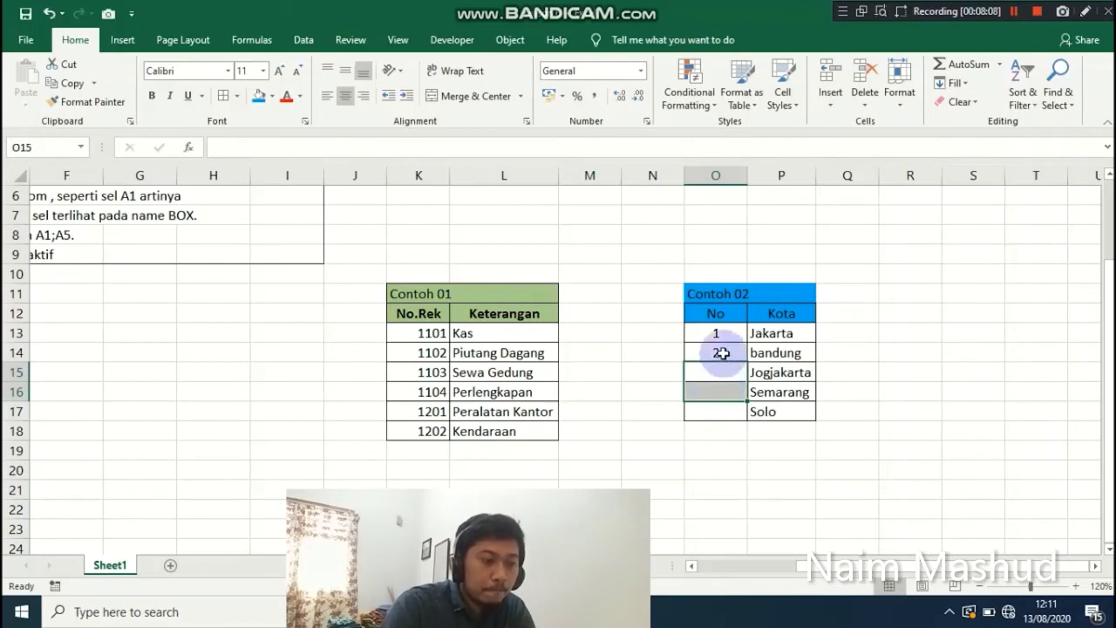
{"action": "left_click_drag", "start_coordinate": [719, 333], "coordinate": [737, 419]}
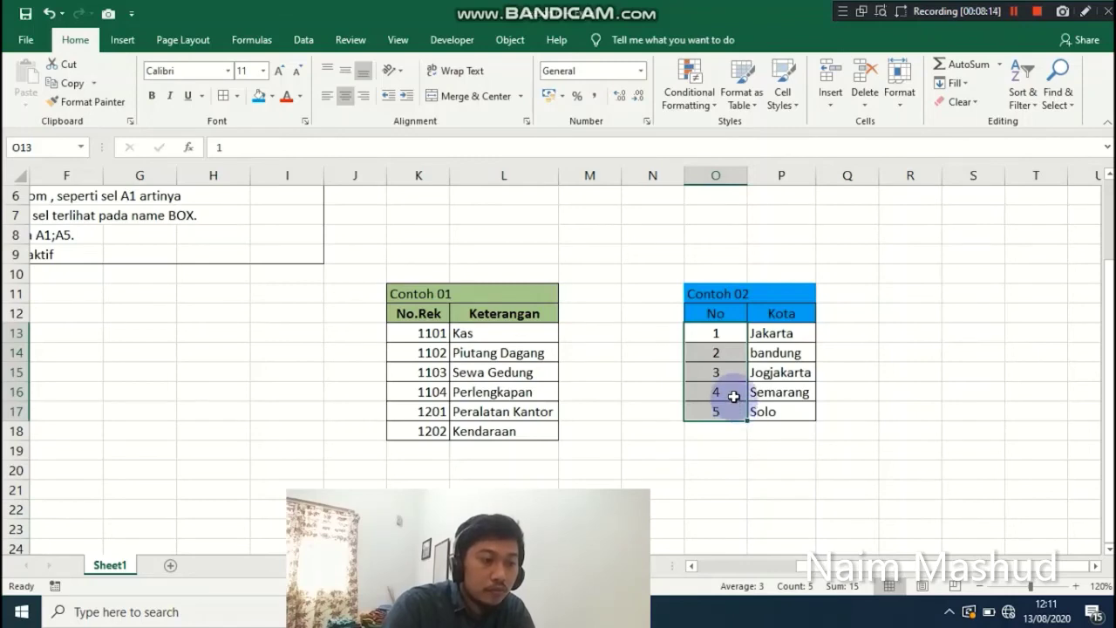
{"action": "key", "text": "ctrl+z"}
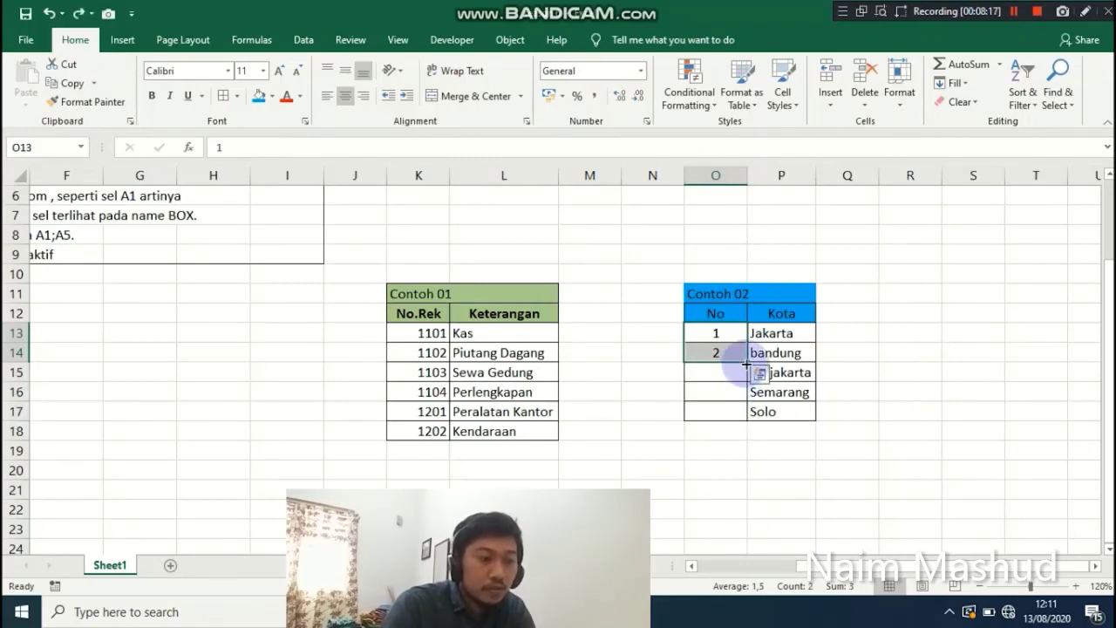
{"action": "left_click_drag", "start_coordinate": [748, 361], "coordinate": [727, 416]}
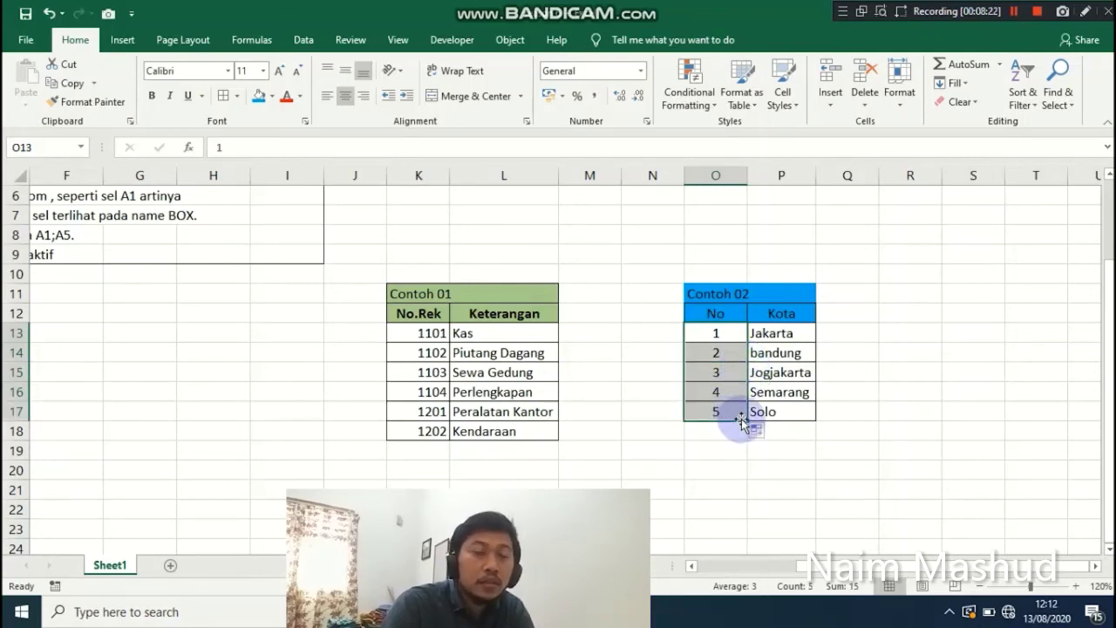
{"action": "left_click", "coordinate": [715, 513]}
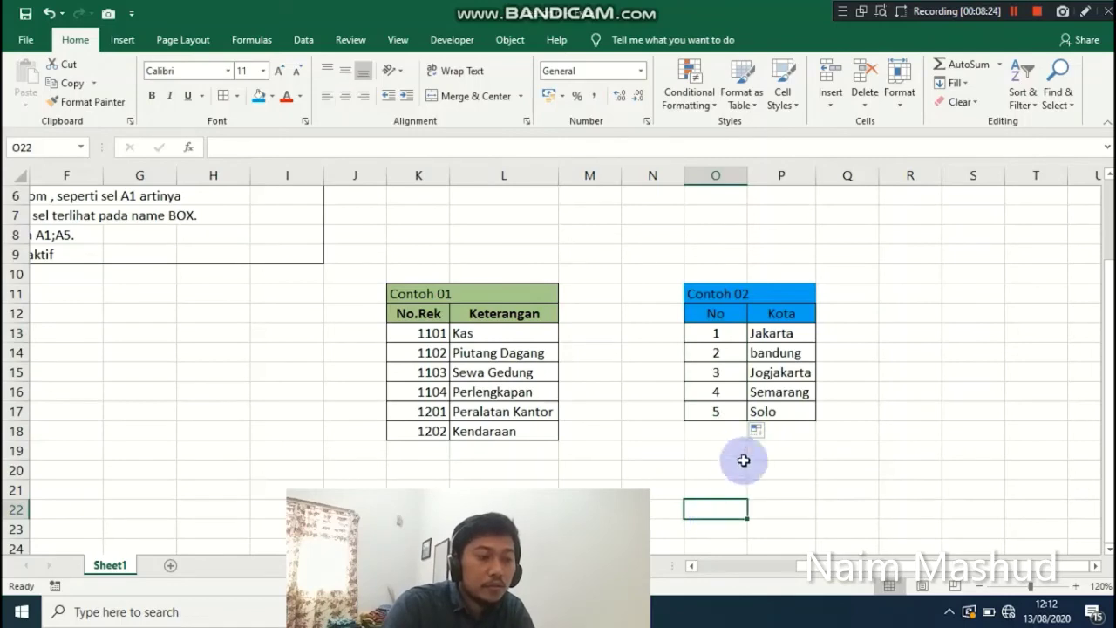
{"action": "left_click_drag", "start_coordinate": [735, 332], "coordinate": [735, 407]}
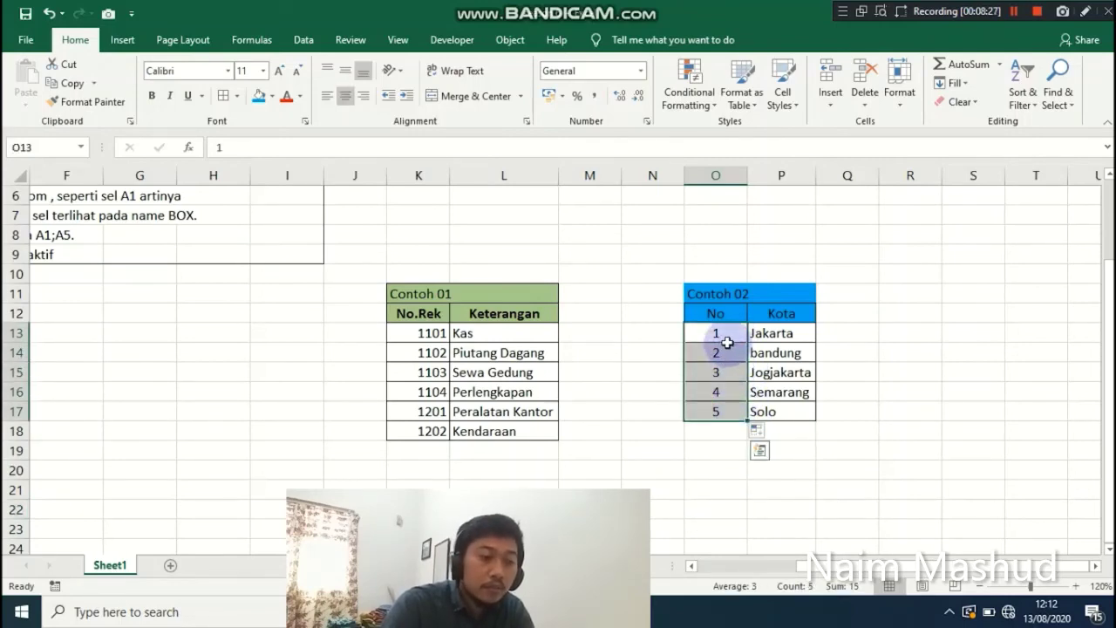
{"action": "key", "text": "ctrl+z"}
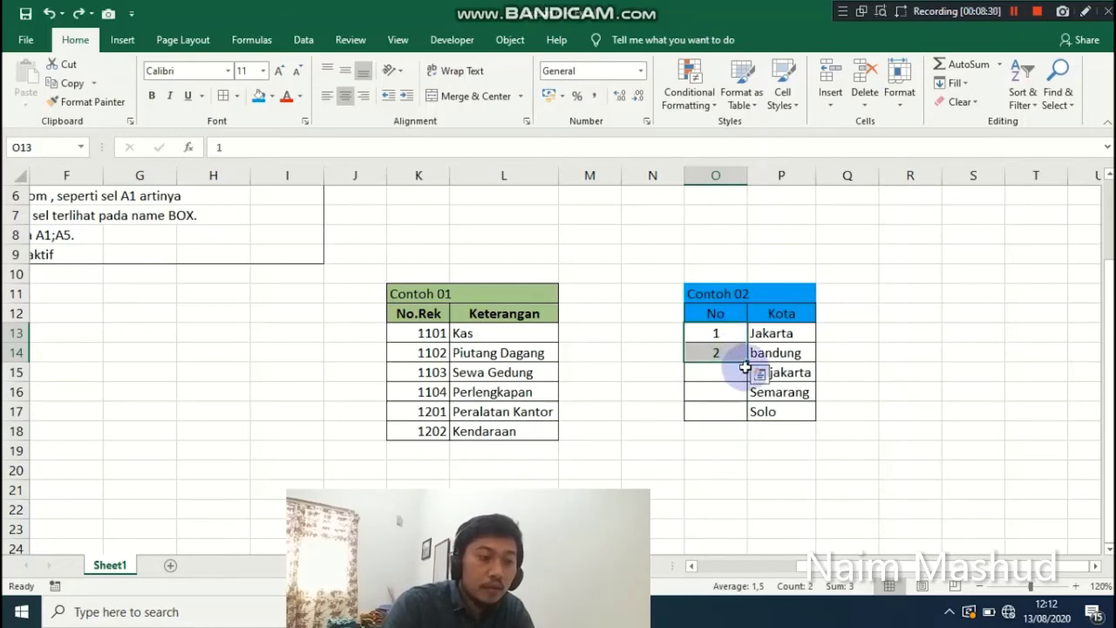
- Reselect 1 and 2 in O13:O14 and double-click the fill handle to auto-fill 1–5 down to Solo
{"action": "left_click", "coordinate": [746, 416]}
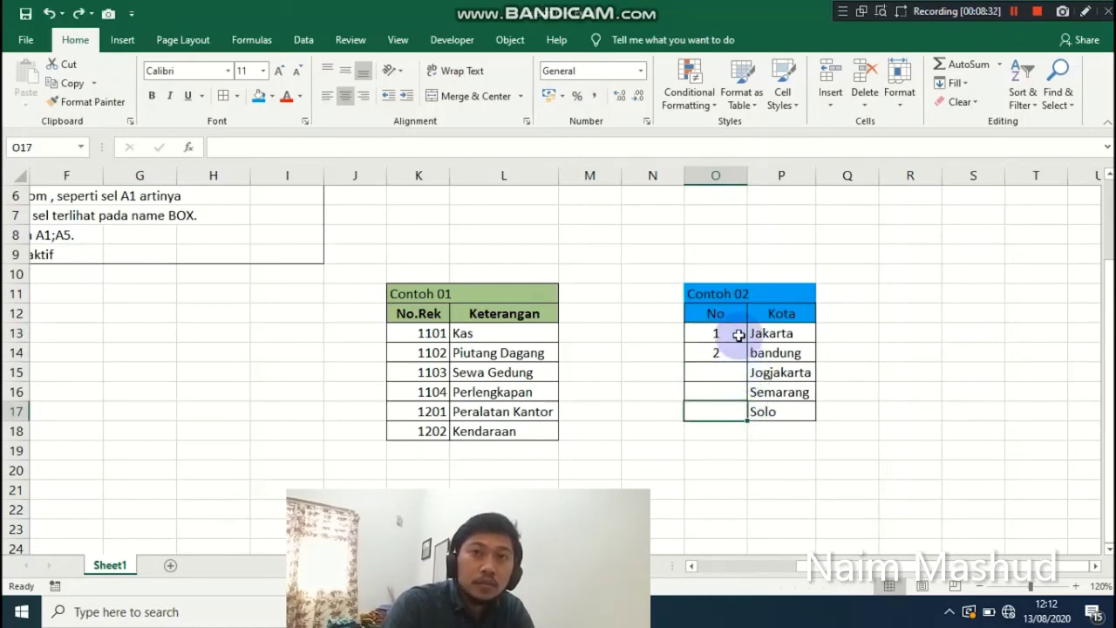
{"action": "left_click_drag", "start_coordinate": [738, 333], "coordinate": [738, 356]}
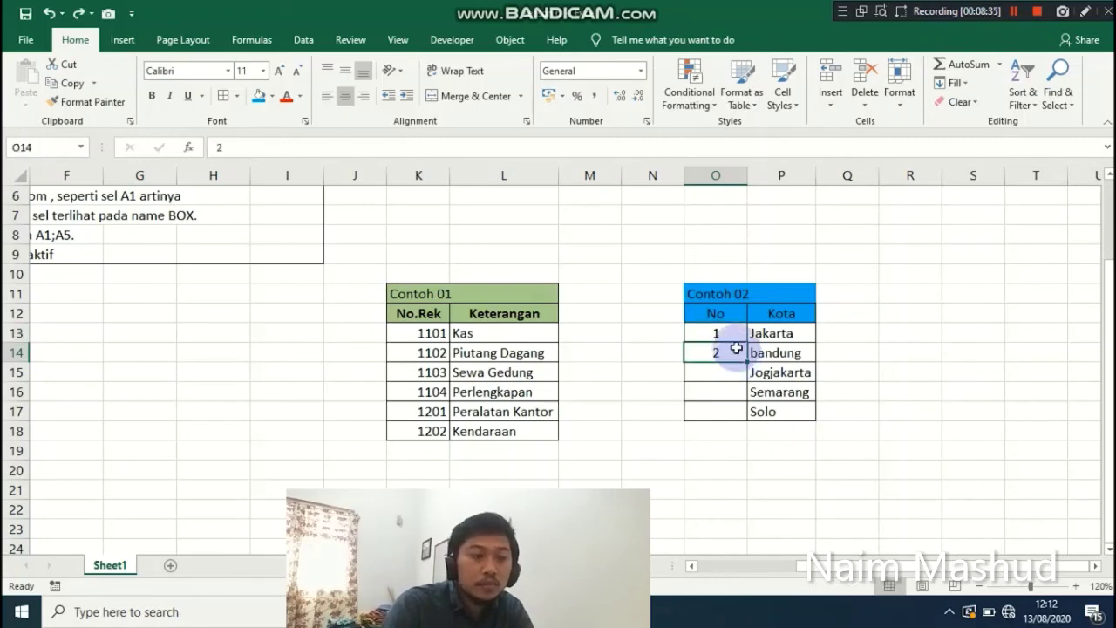
{"action": "left_click_drag", "start_coordinate": [717, 333], "coordinate": [751, 358]}
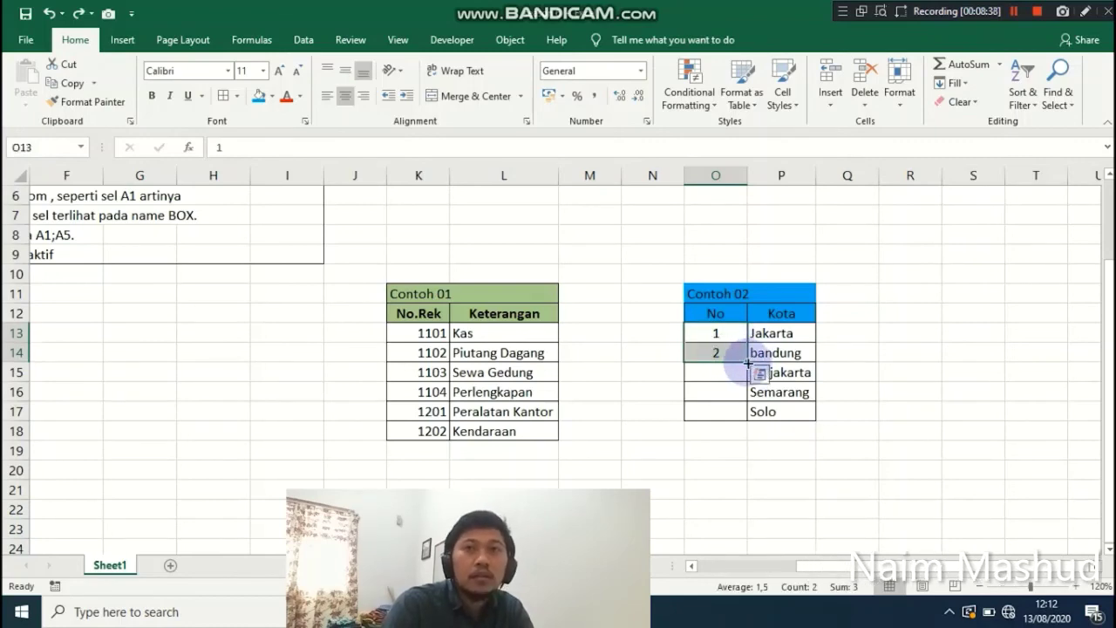
{"action": "double_click", "coordinate": [748, 362]}
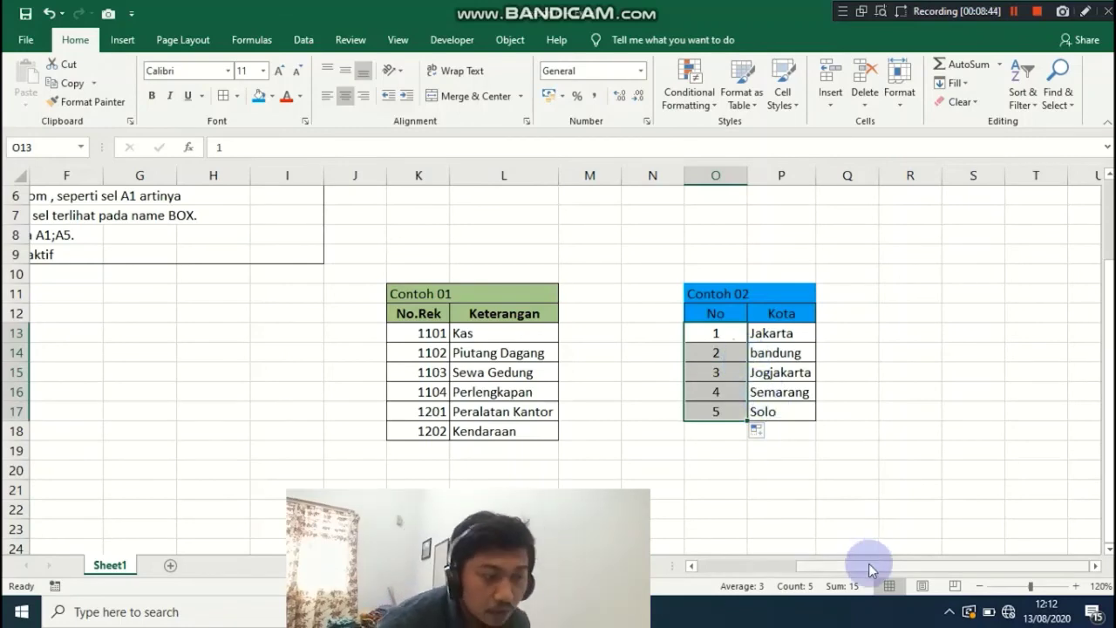
{"action": "left_click_drag", "start_coordinate": [870, 566], "coordinate": [789, 562]}
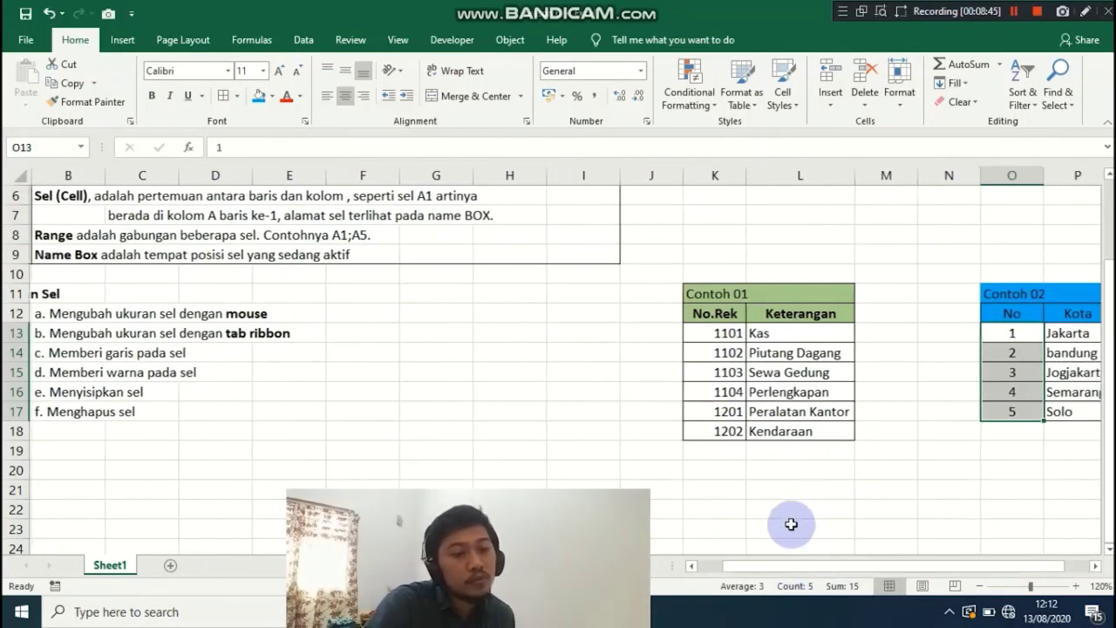
{"action": "scroll", "coordinate": [791, 516], "scroll_direction": "up", "scroll_amount": 1}
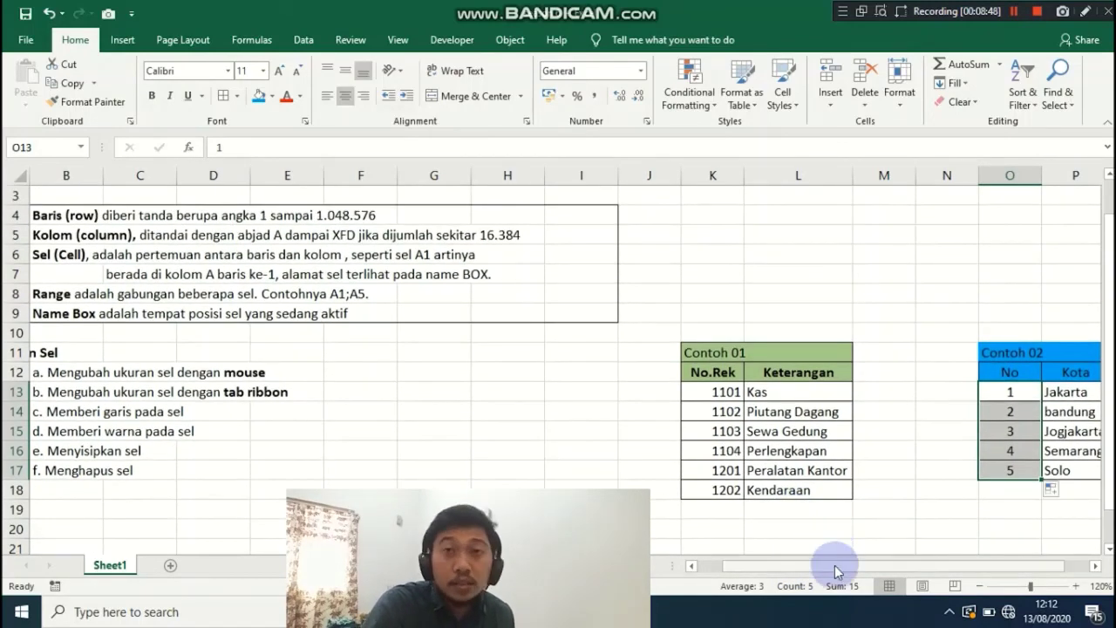
{"action": "left_click_drag", "start_coordinate": [834, 565], "coordinate": [749, 566]}
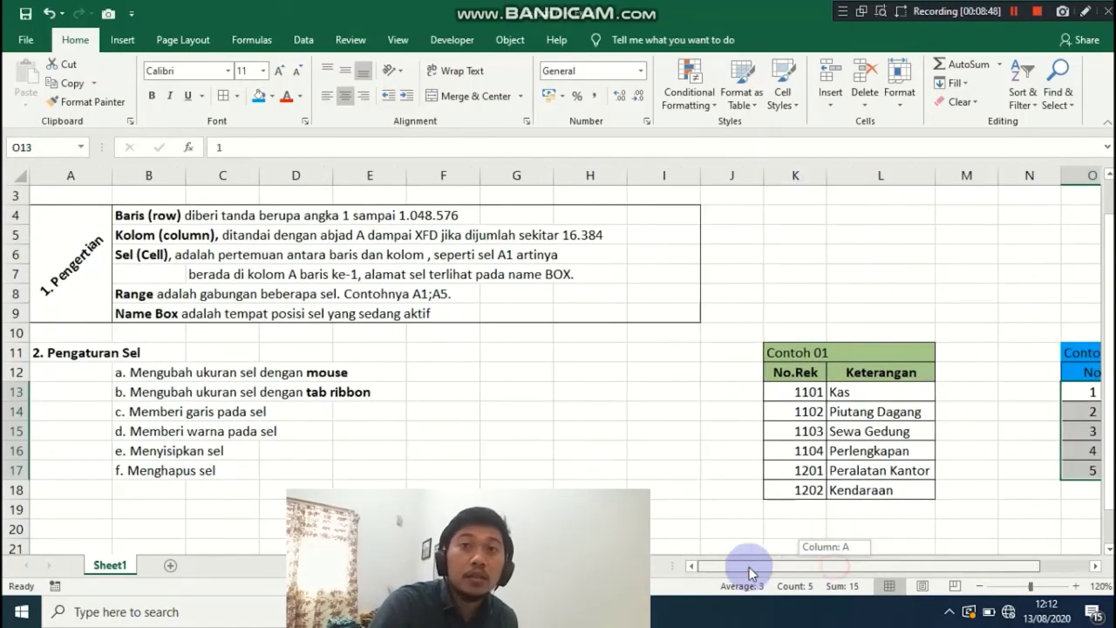
{"action": "left_click", "coordinate": [92, 283]}
{"action": "scroll", "coordinate": [185, 340], "scroll_direction": "up", "scroll_amount": 1}
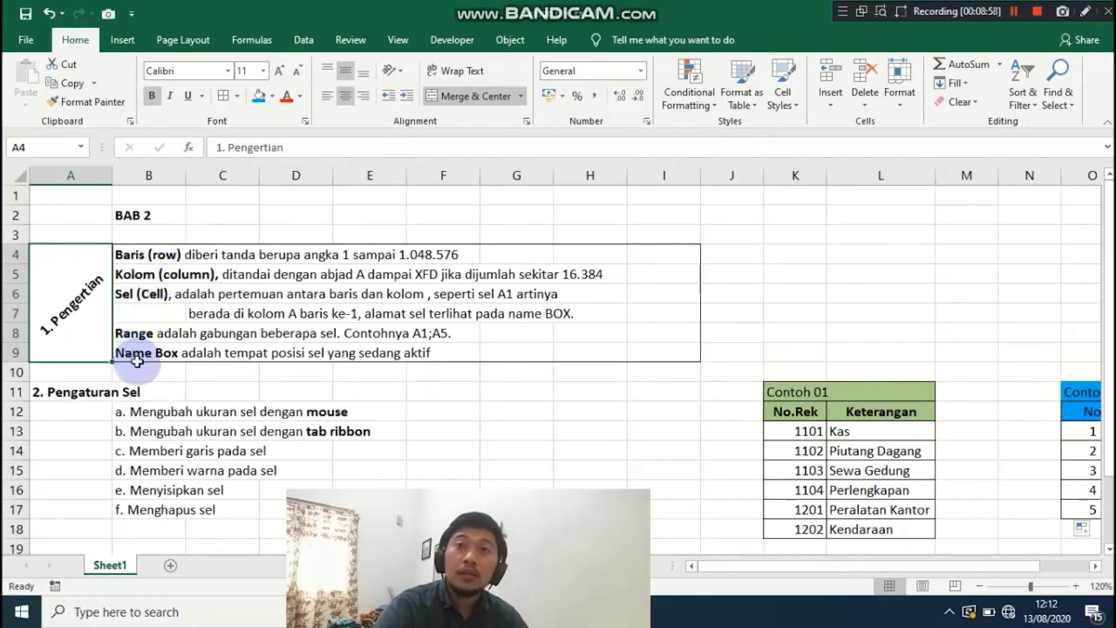
{"action": "left_click", "coordinate": [110, 391]}
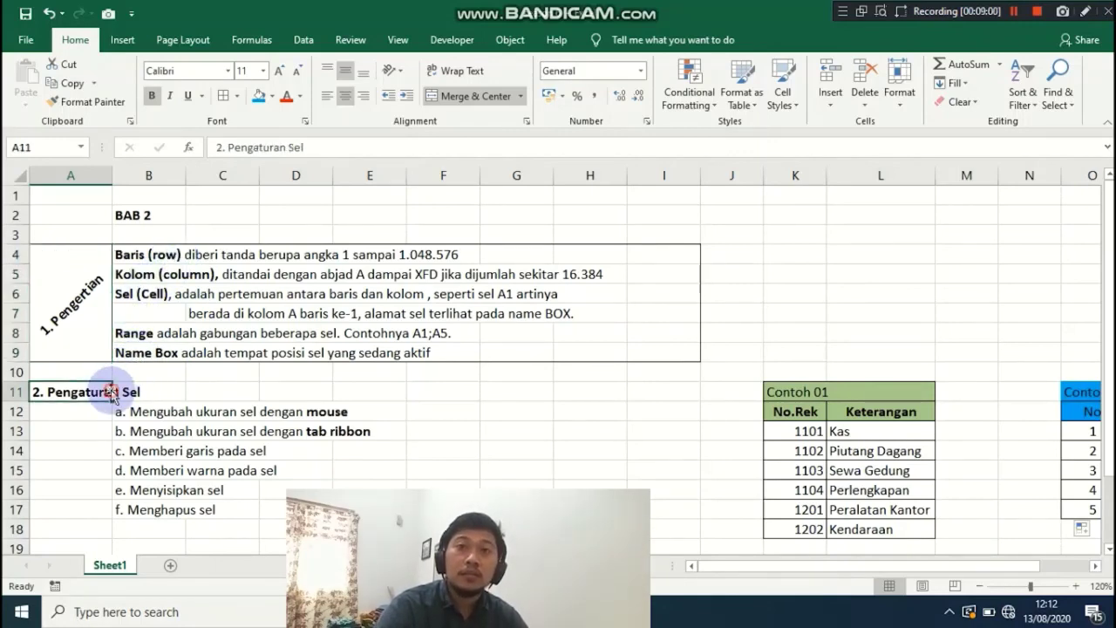
{"action": "scroll", "coordinate": [113, 390], "scroll_direction": "down", "scroll_amount": 1}
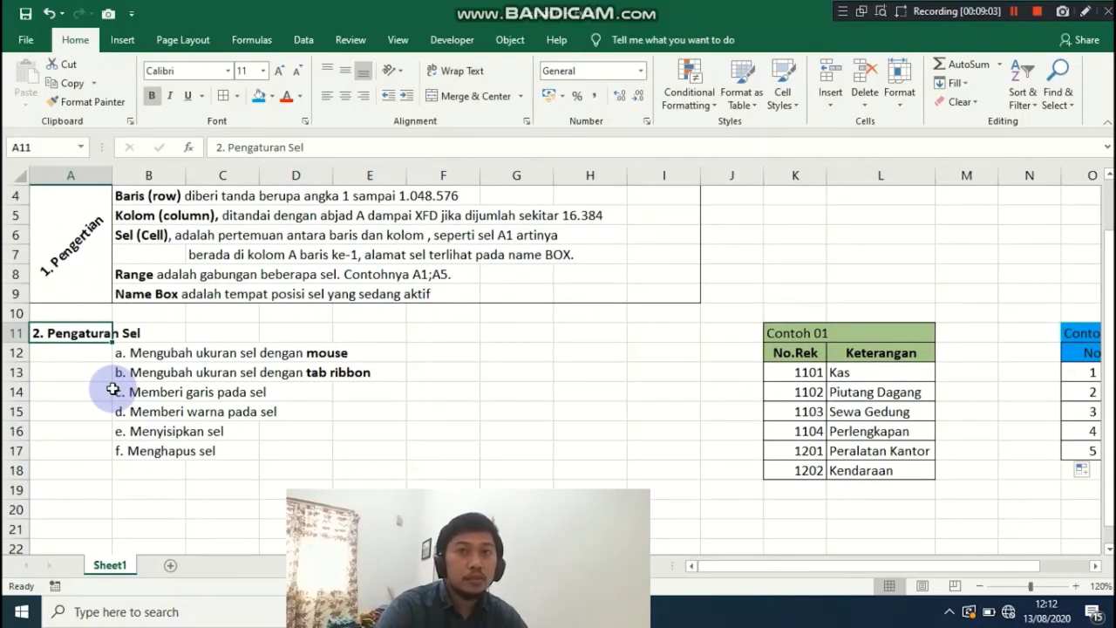
{"action": "left_click", "coordinate": [217, 356]}
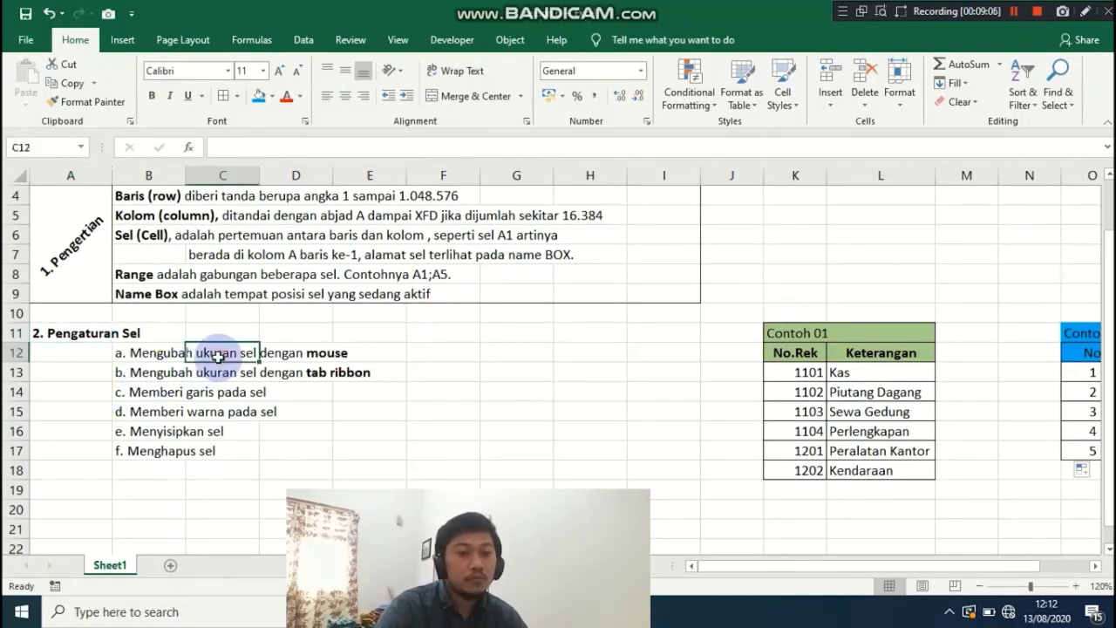
{"action": "left_click", "coordinate": [216, 375]}
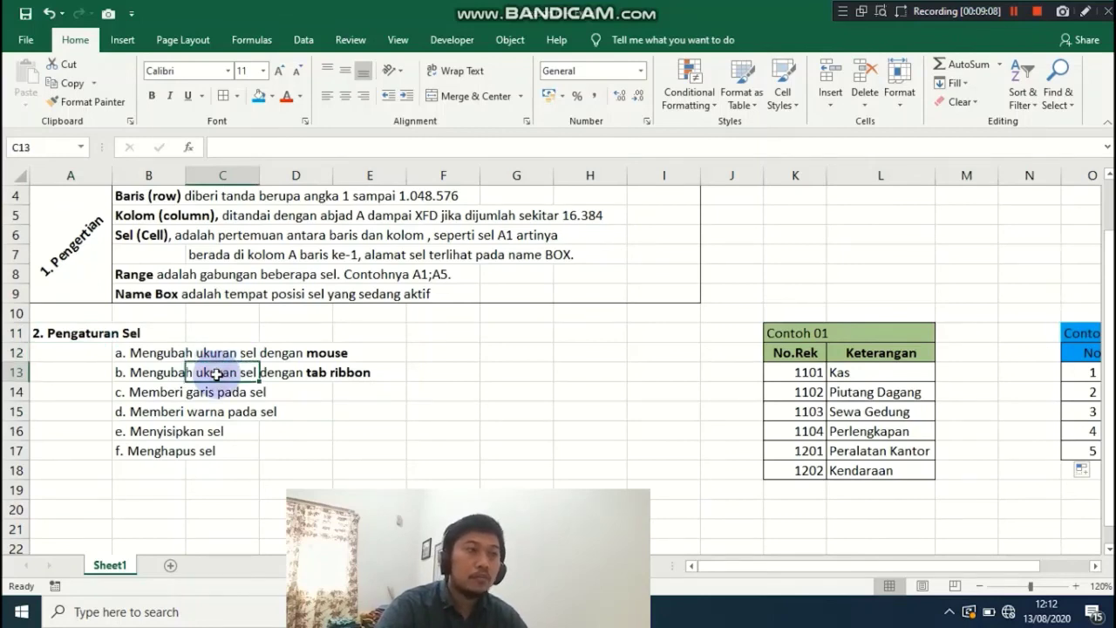
{"action": "left_click", "coordinate": [208, 391]}
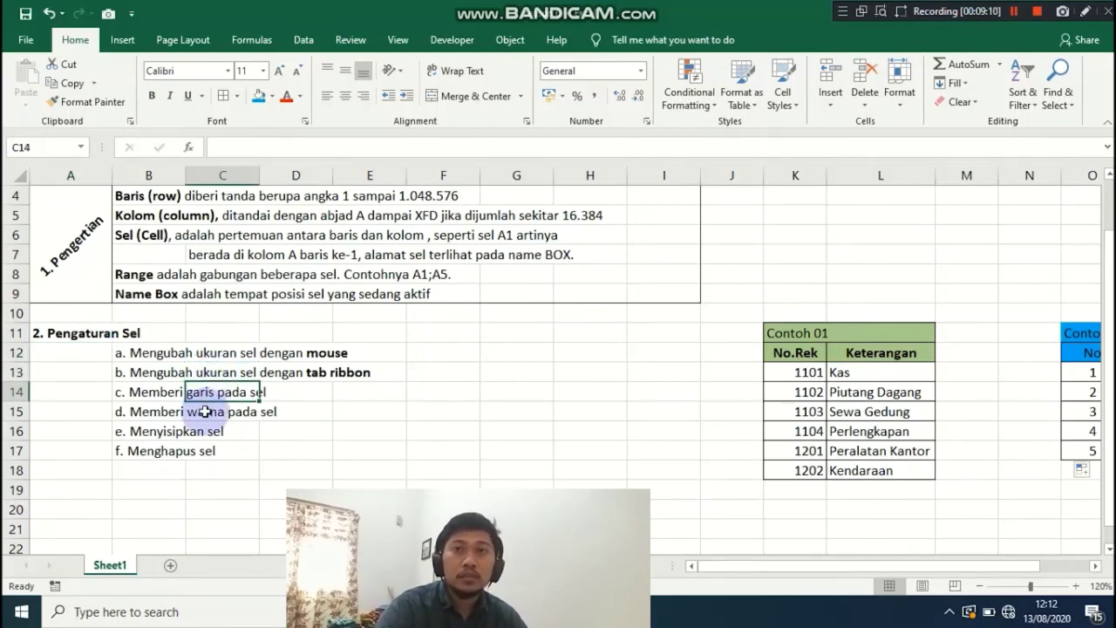
{"action": "left_click", "coordinate": [205, 410]}
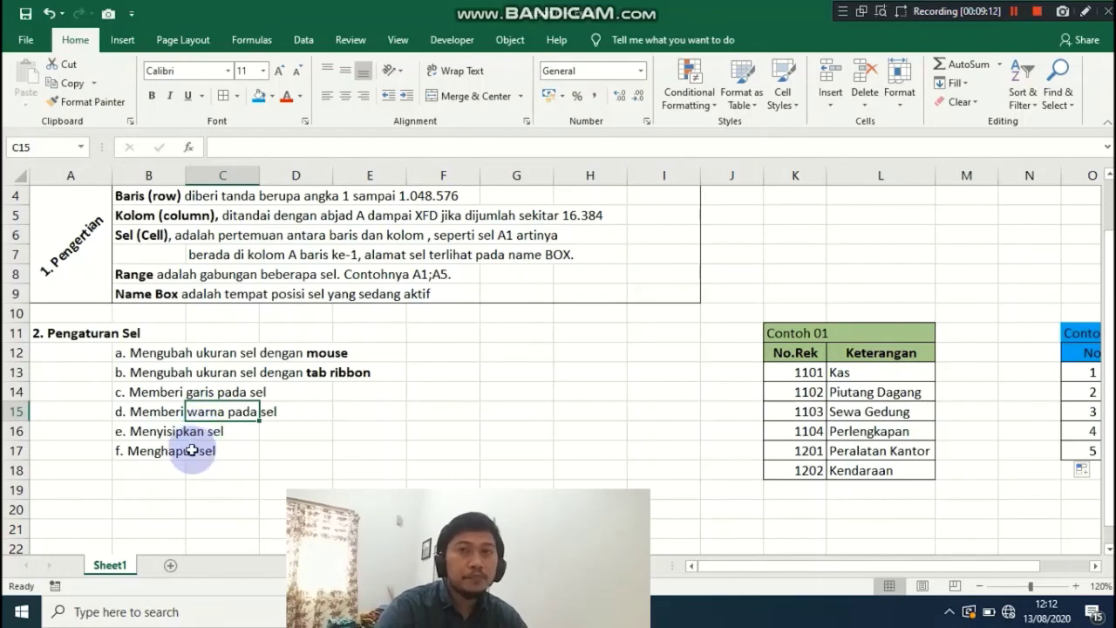
{"action": "left_click", "coordinate": [192, 450]}
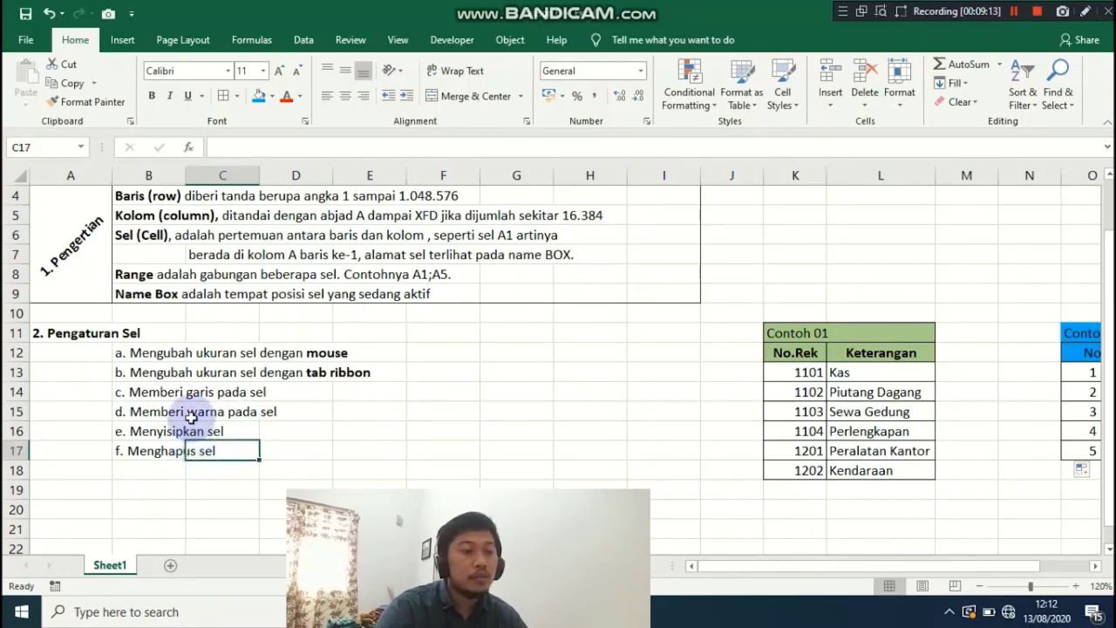
{"action": "left_click_drag", "start_coordinate": [717, 567], "coordinate": [746, 571]}
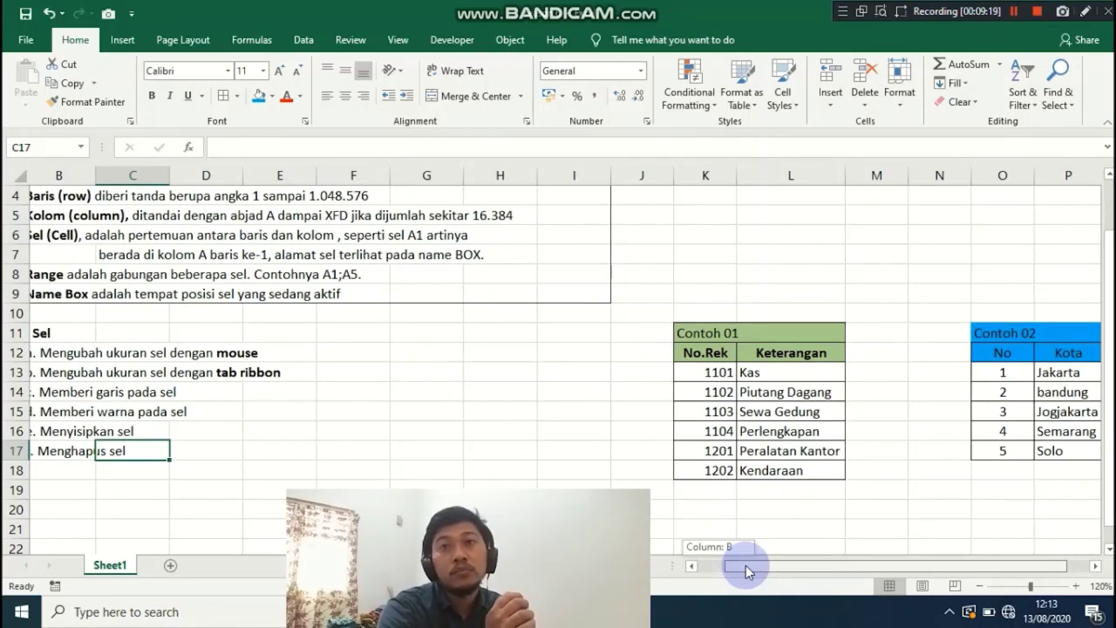
{"action": "left_click_drag", "start_coordinate": [745, 571], "coordinate": [745, 571]}
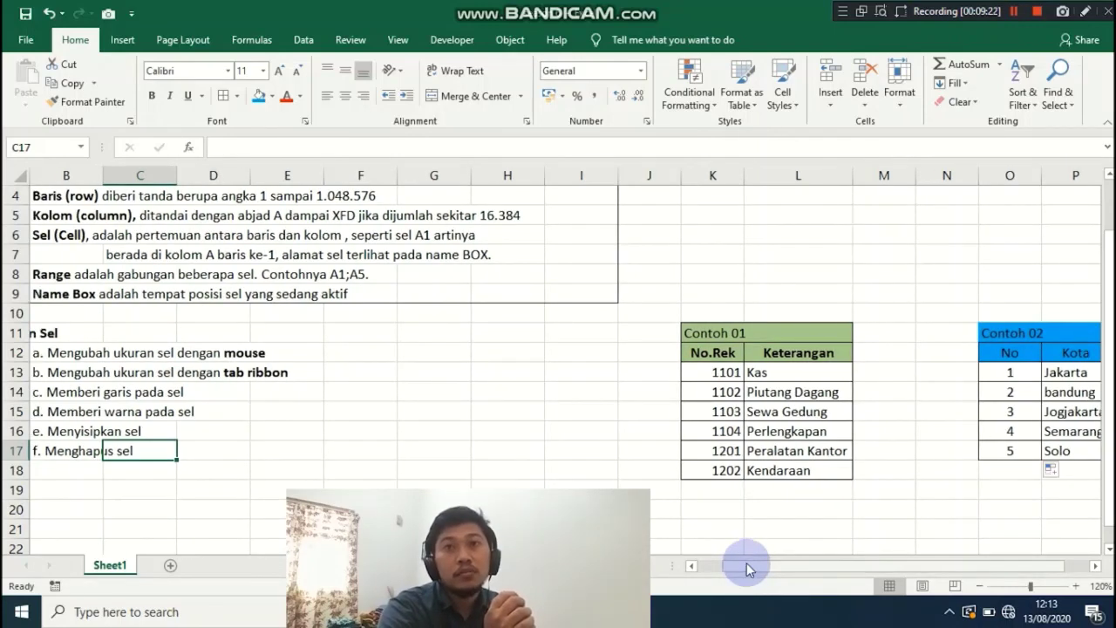